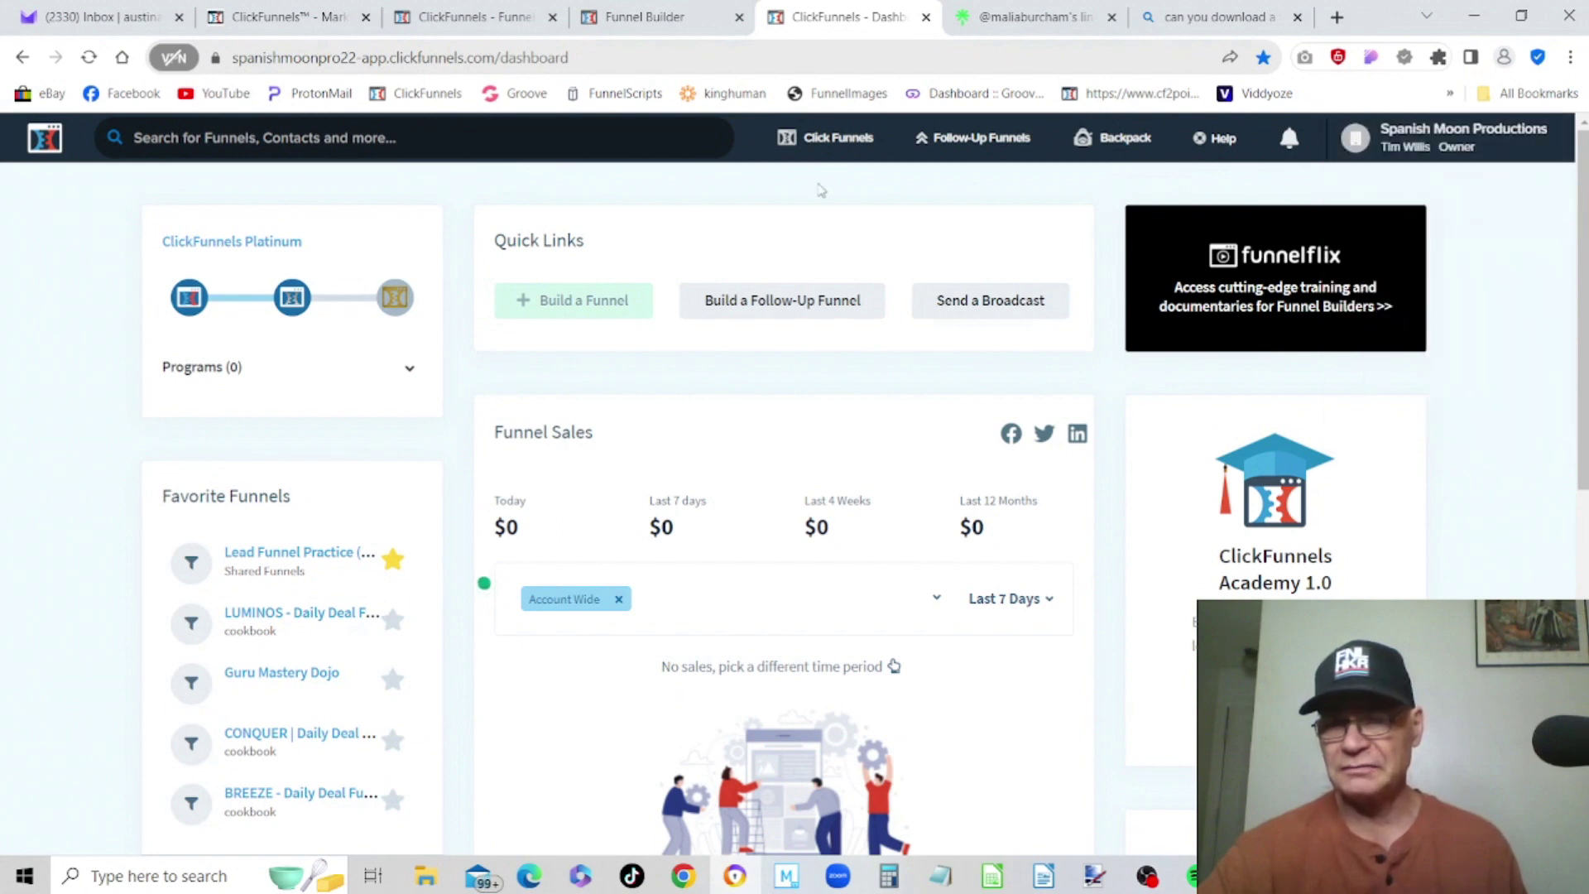
- Open the summit funnel and examine the products attached to its VSL + Order Form and Upsell steps
left_click(836, 147)
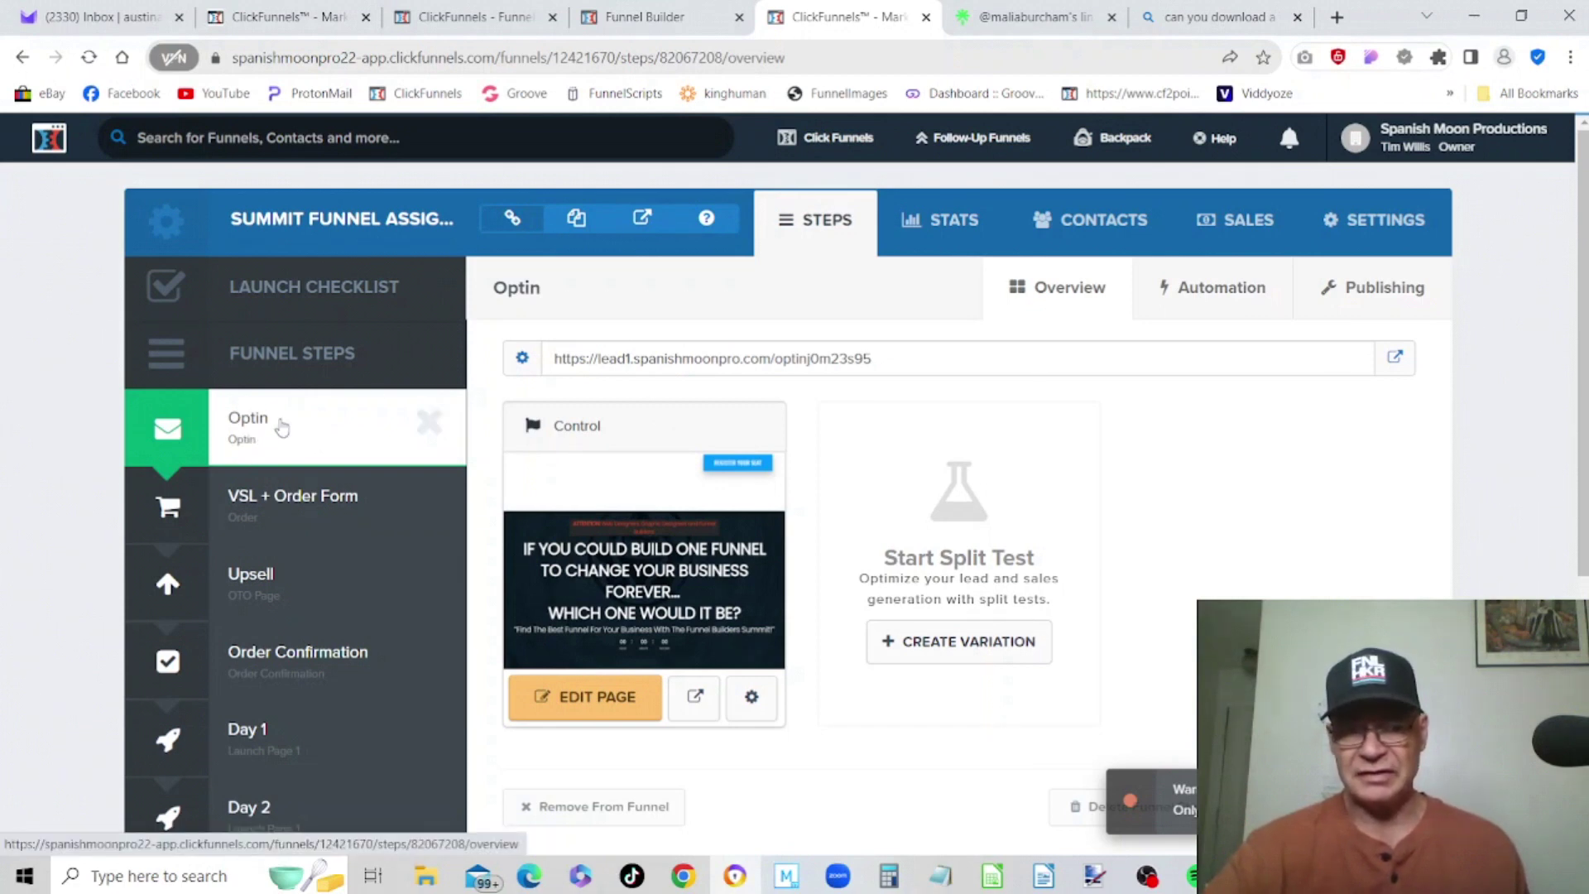
left_click(390, 506)
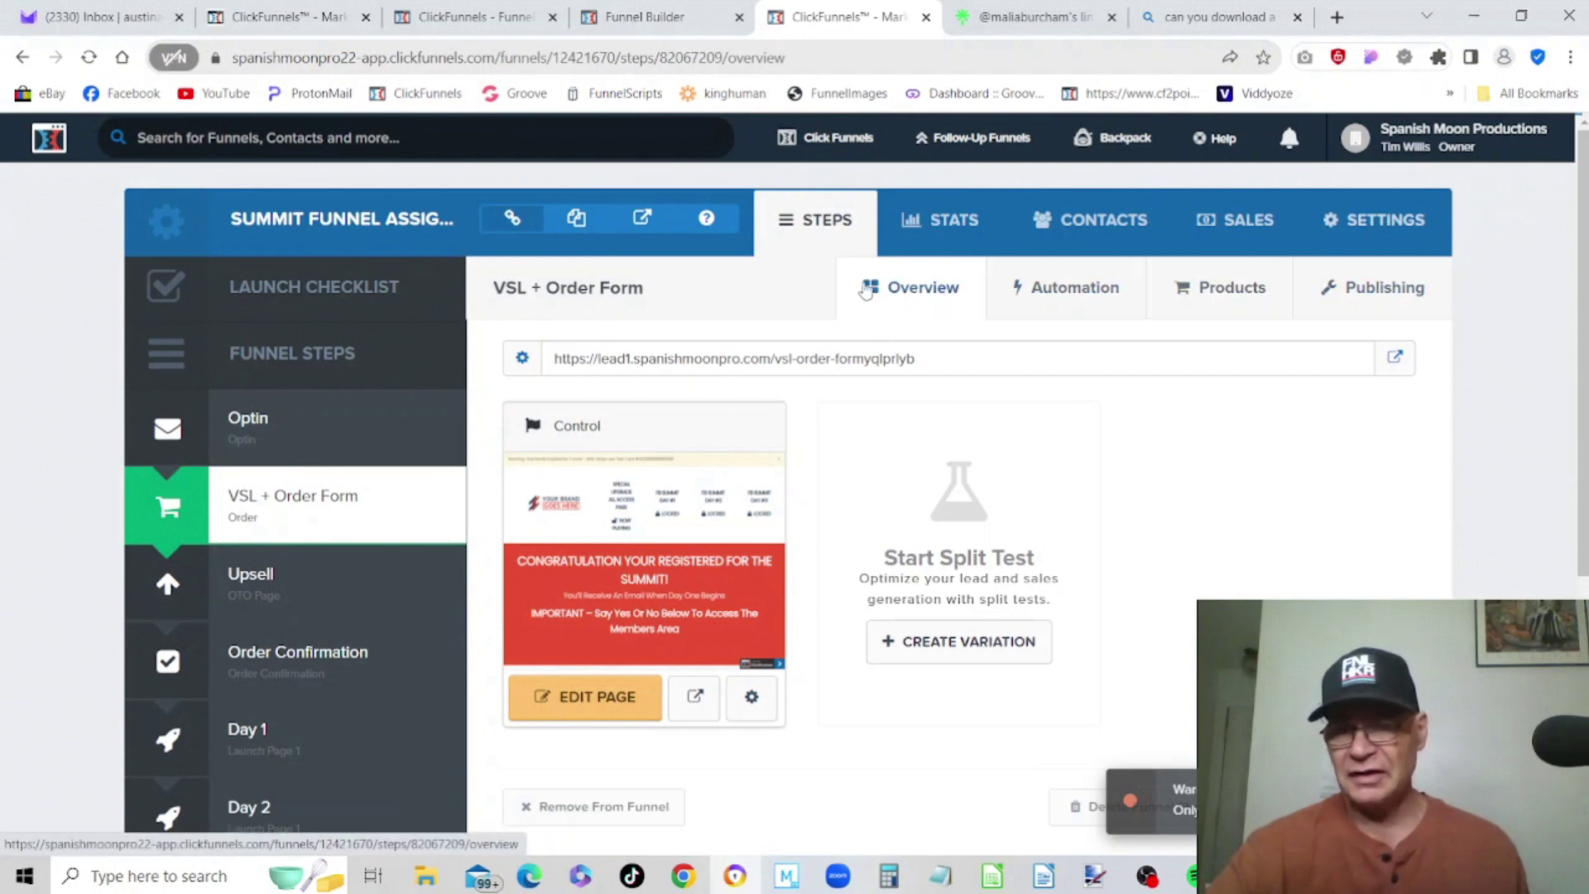
left_click(1227, 296)
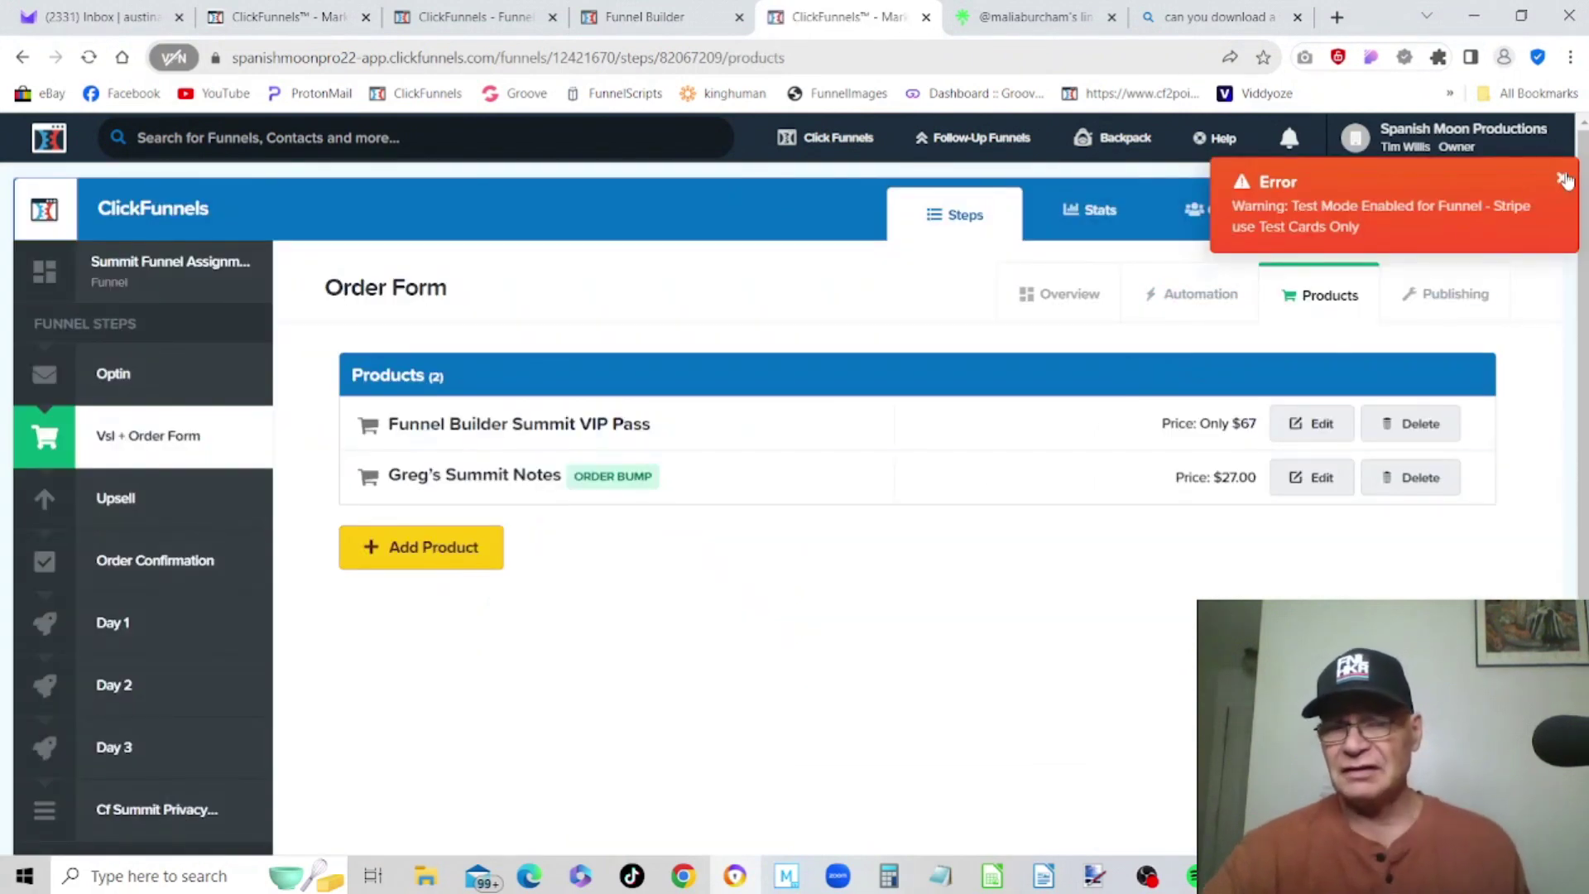
left_click(1562, 179)
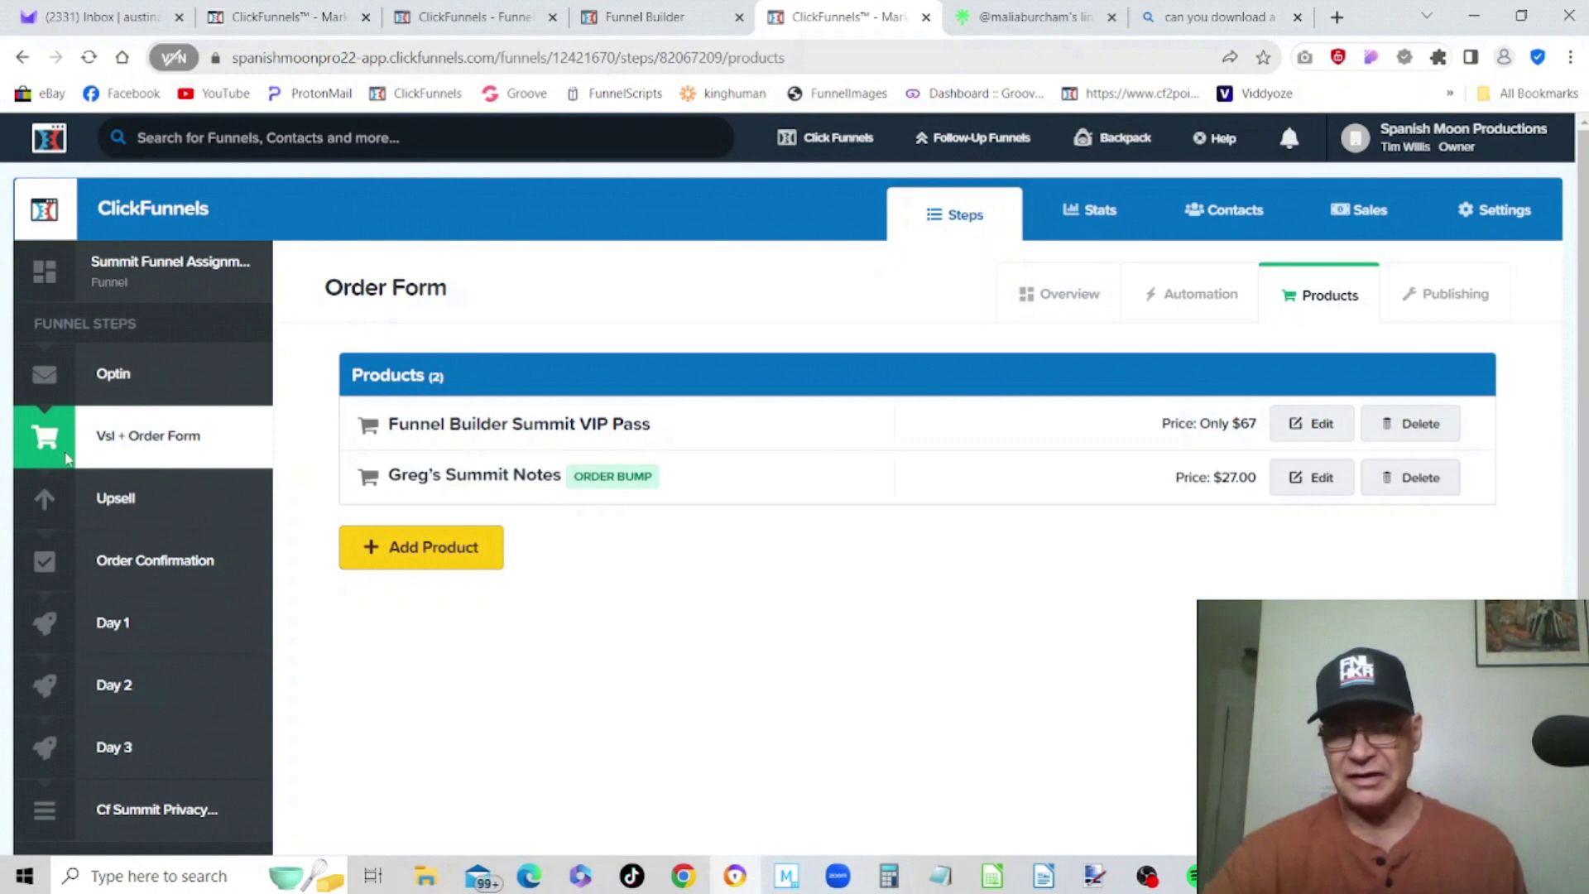
left_click(116, 498)
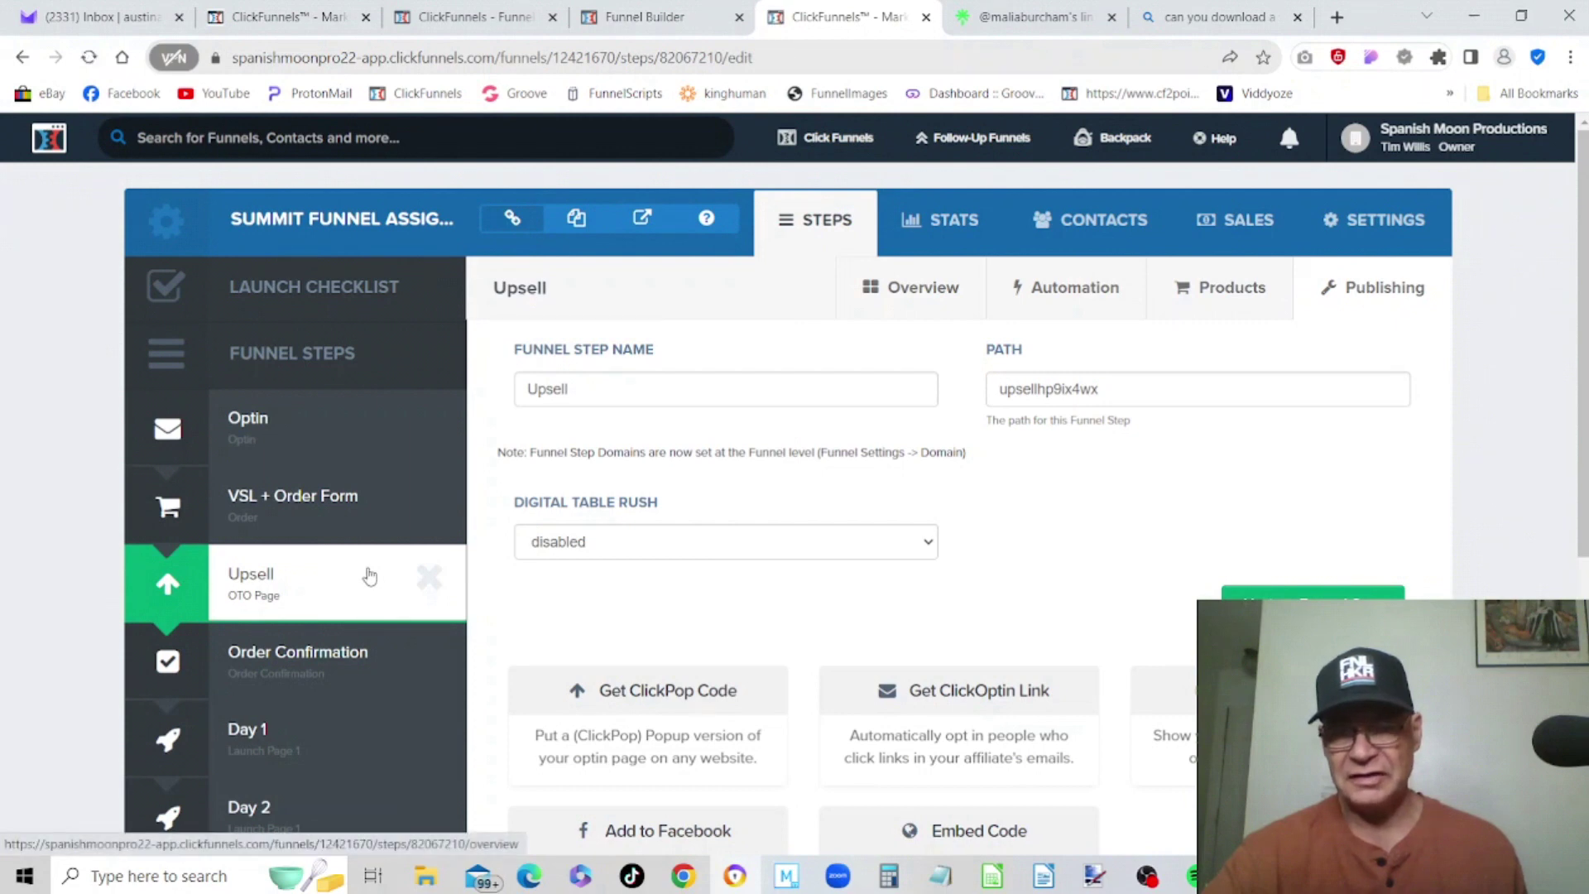
left_click(1253, 305)
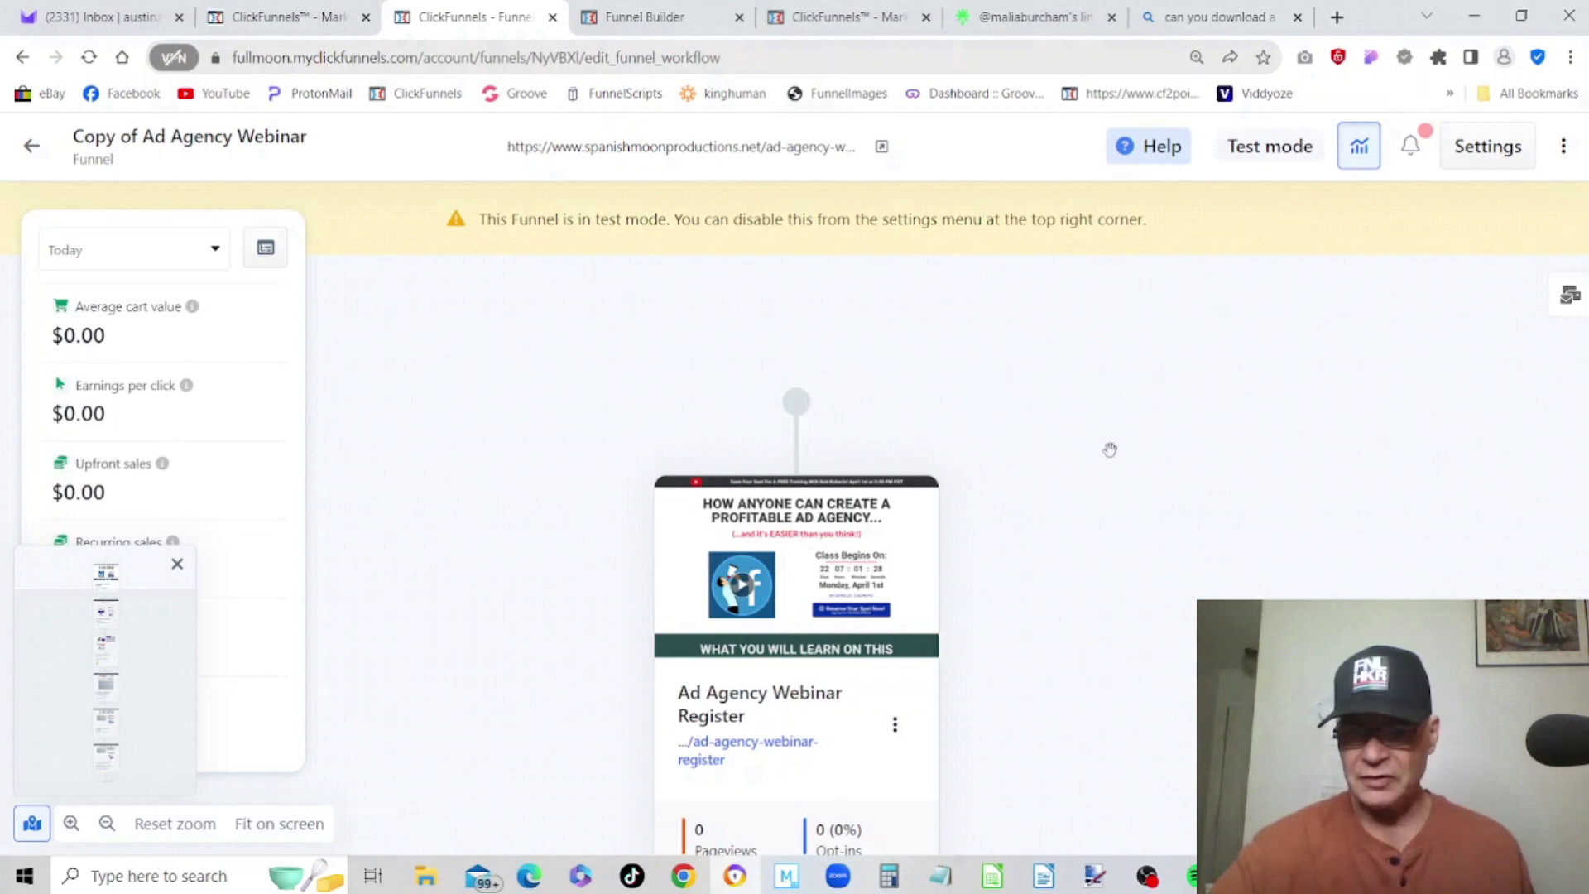
- Examine the Copy of Ad Agency Webinar workflow from the register page down to the order page and its warning
scroll(1110, 450, "down", 3)
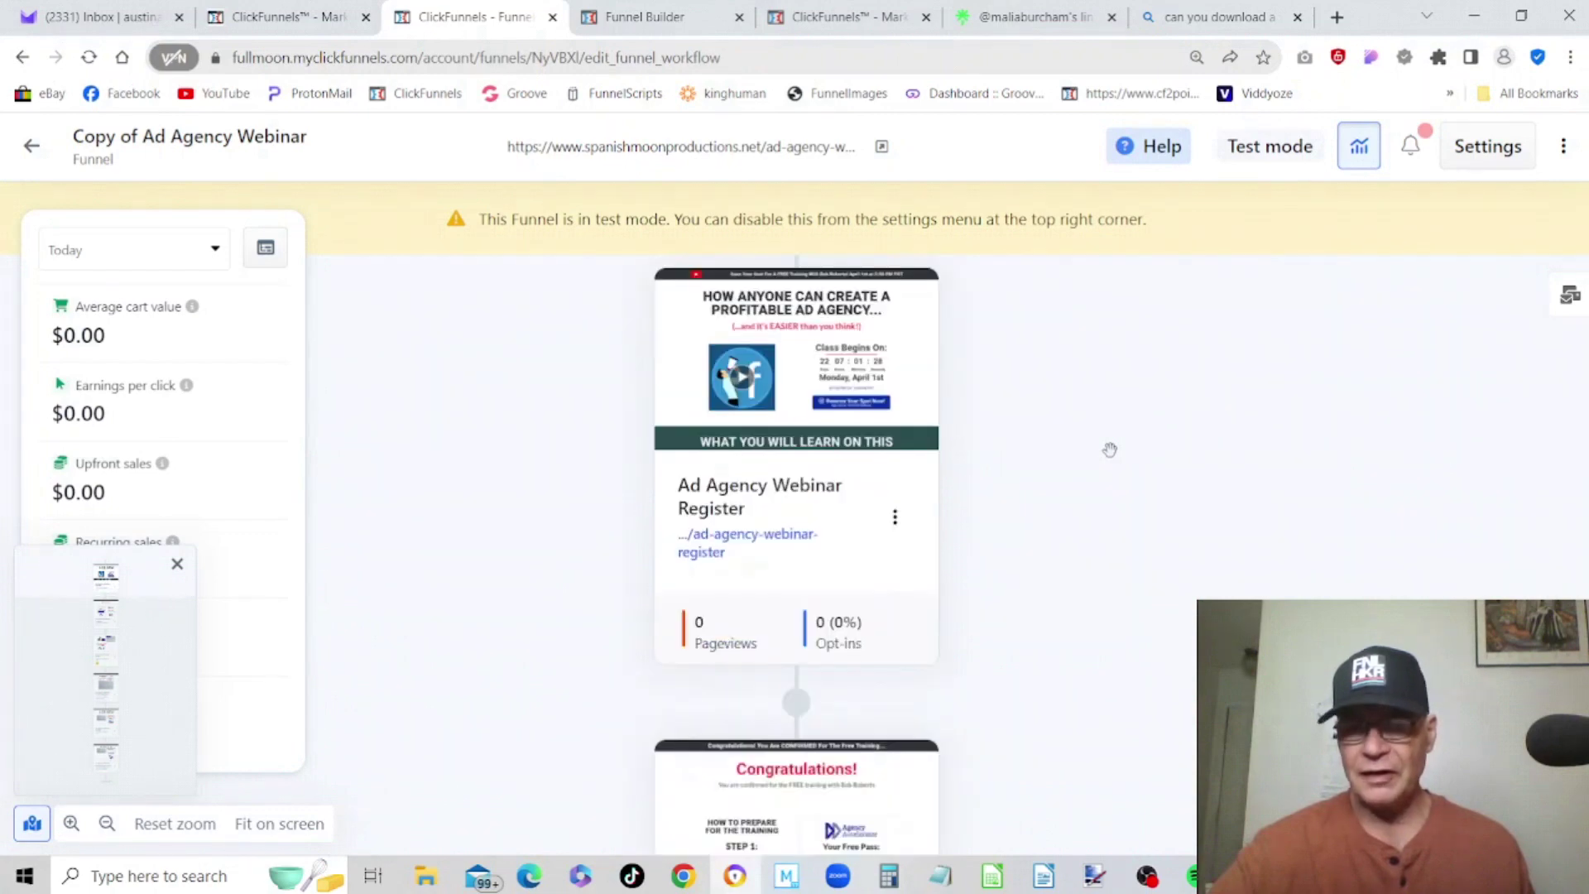
scroll(1109, 449, "up", 2)
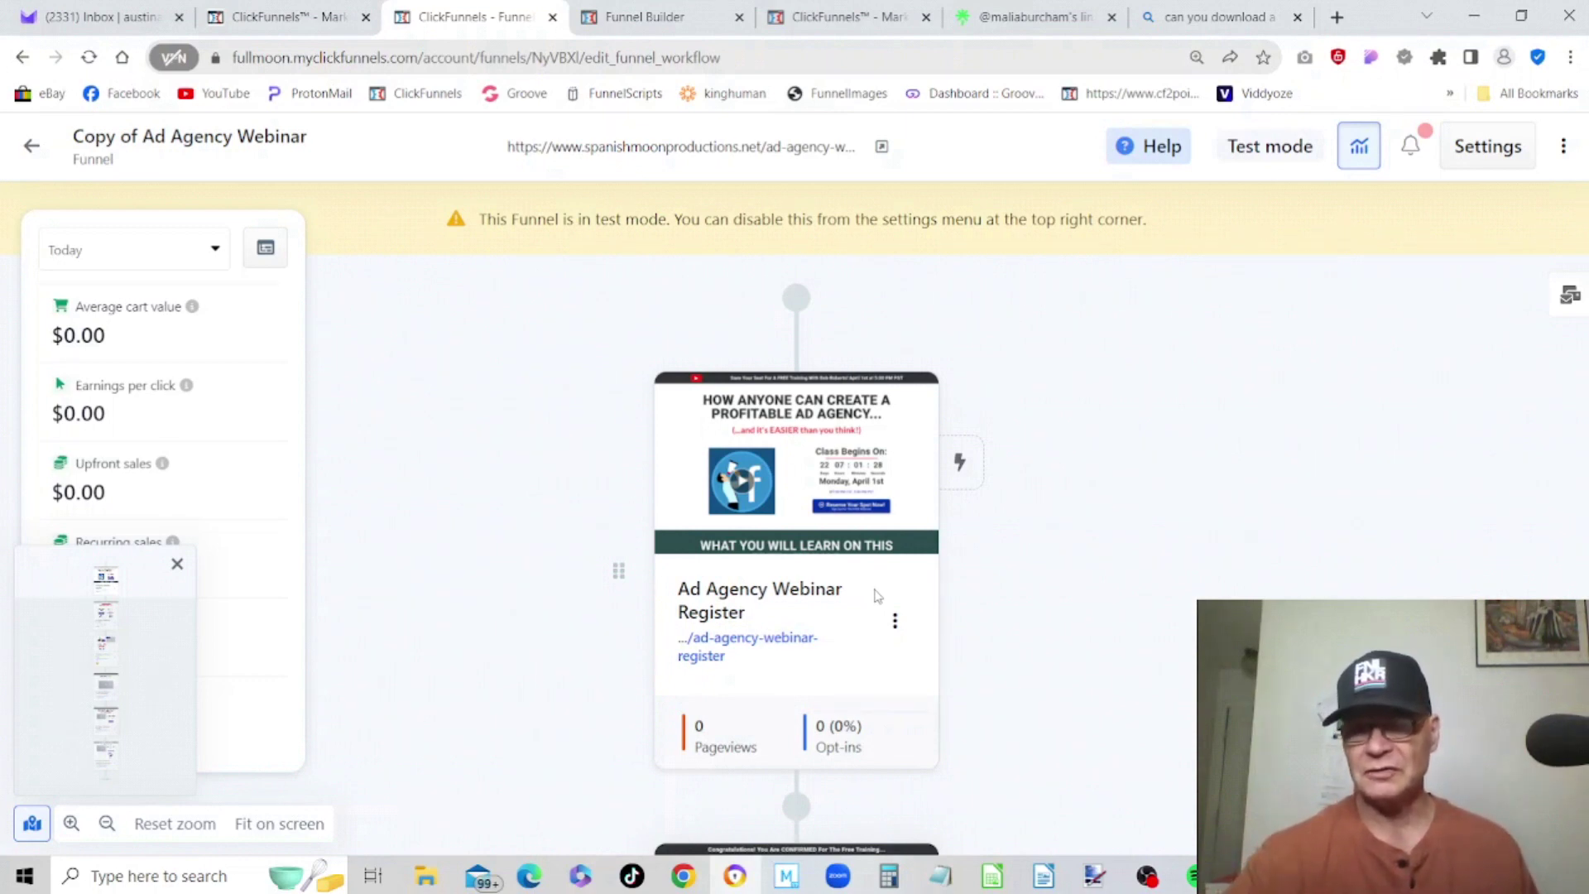
mouse_move(818, 548)
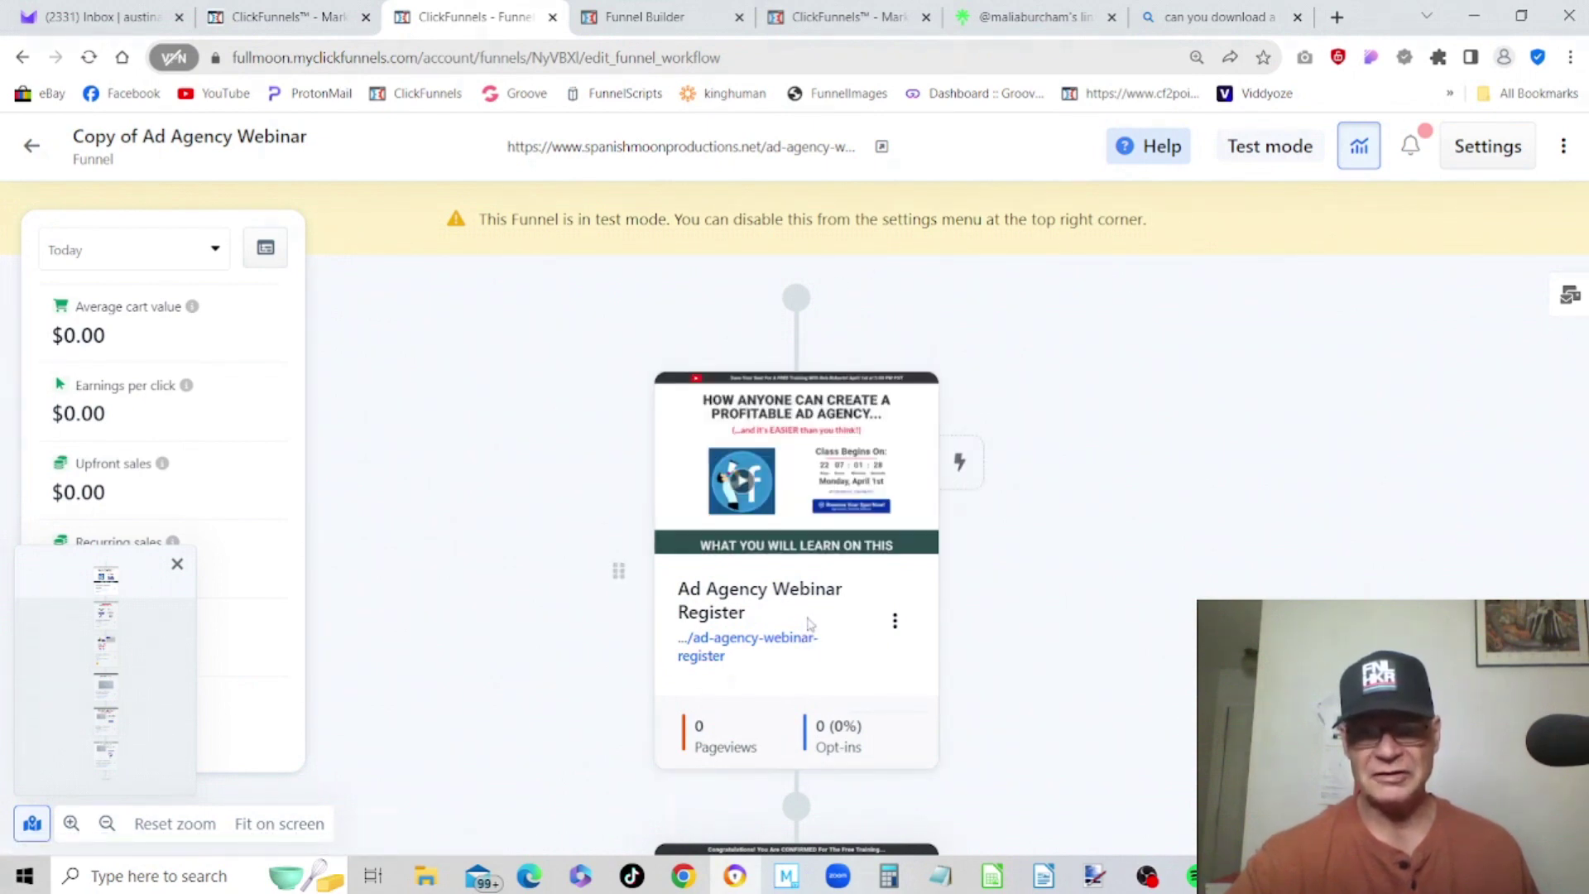
scroll(1085, 354, "down", 10)
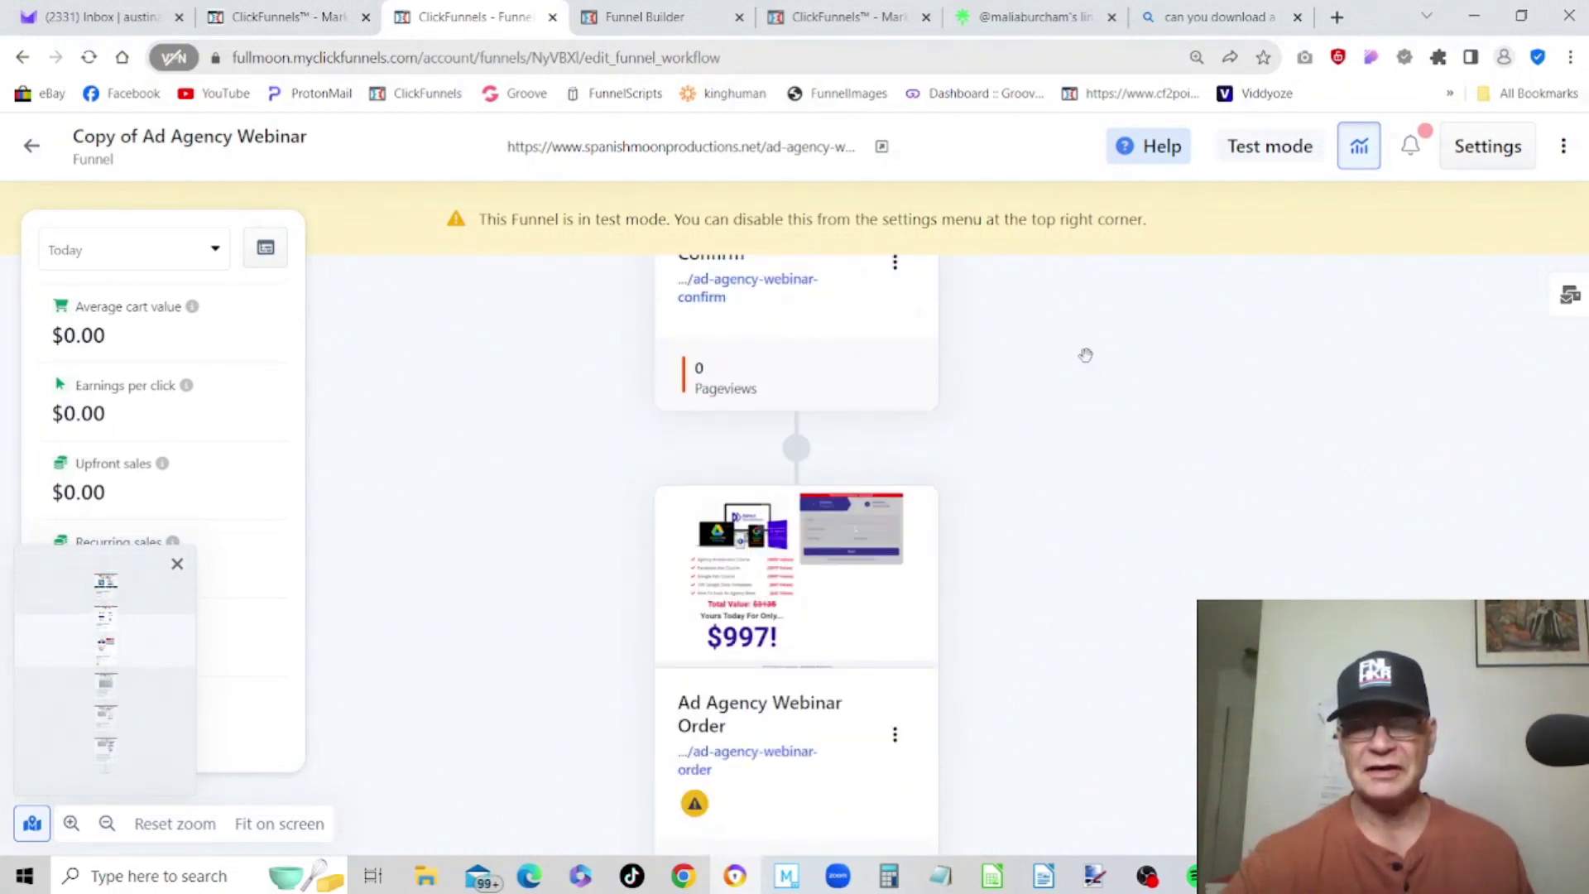
scroll(1084, 355, "down", 1)
mouse_move(954, 465)
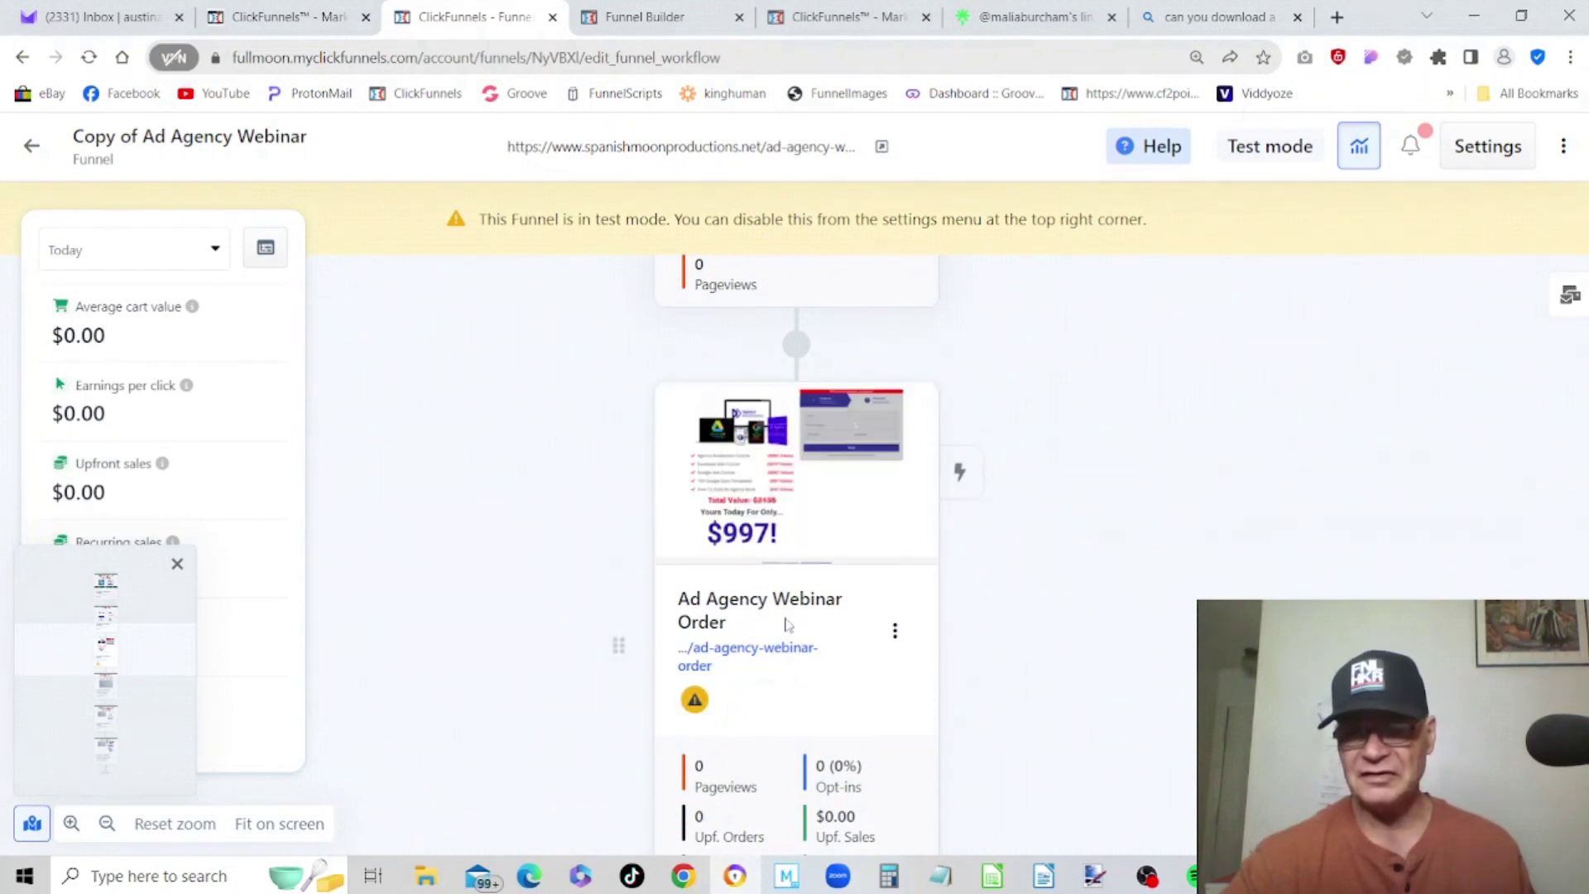
mouse_move(694, 712)
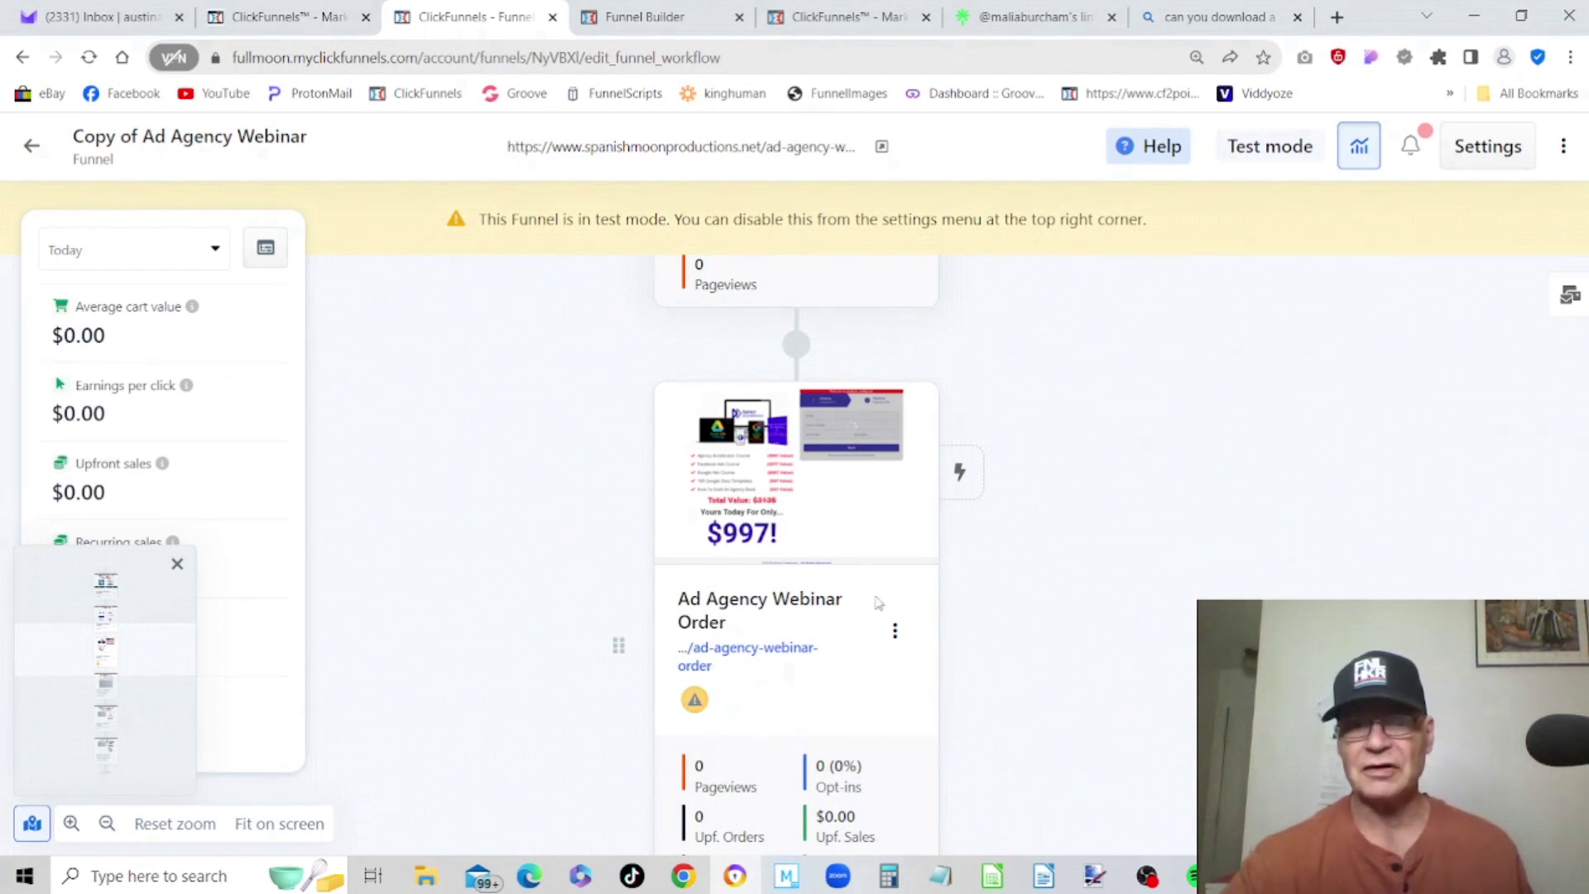
mouse_move(868, 437)
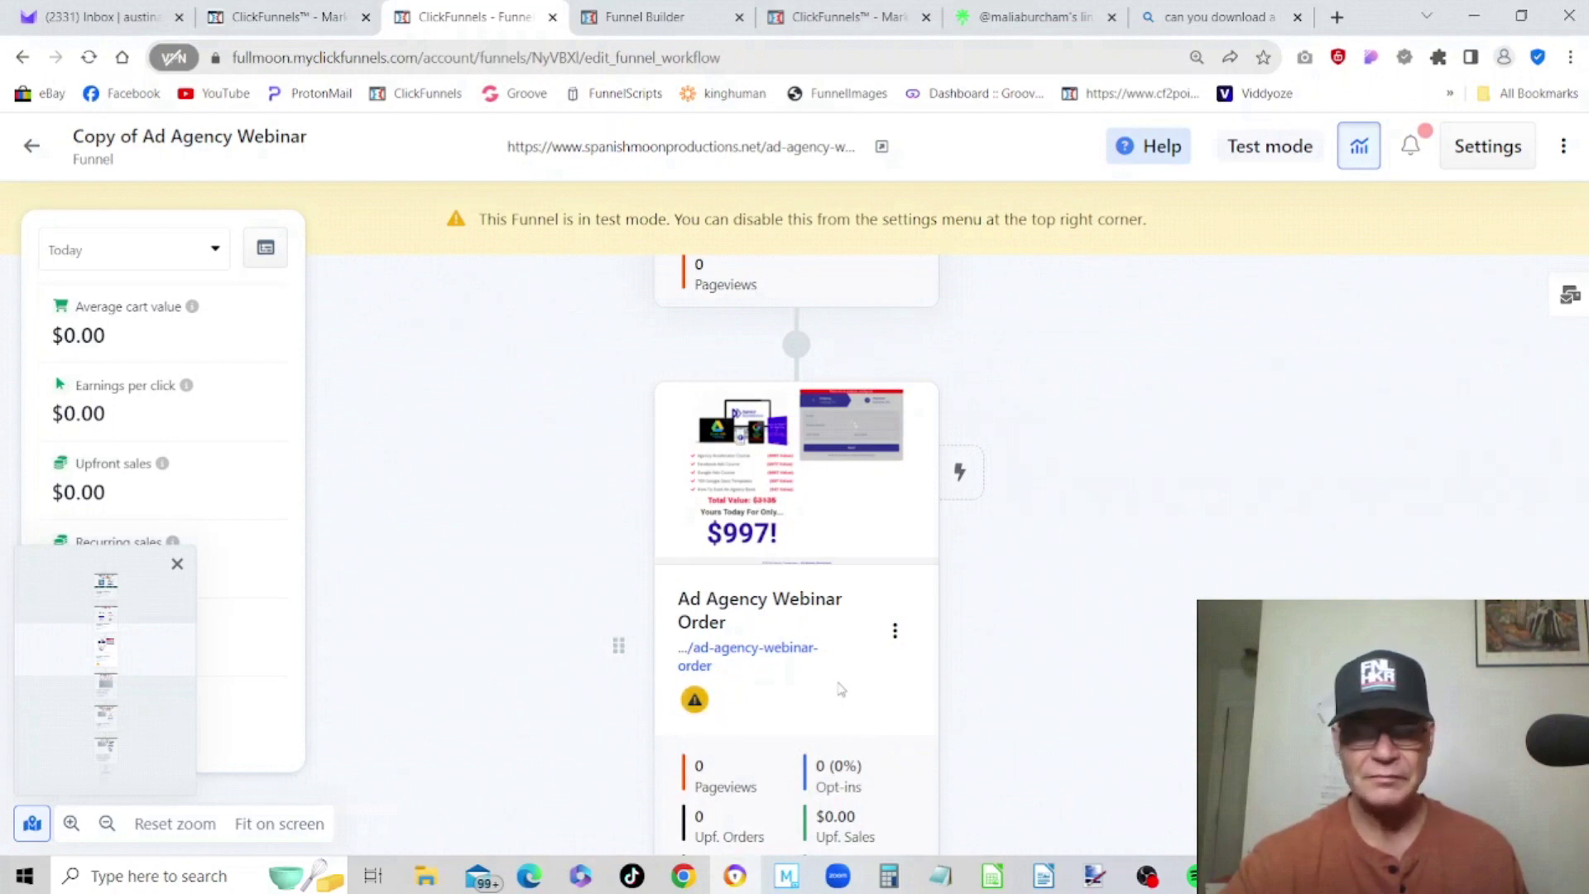
- Leave the funnel workflow, open the workspace's product list and review the existing products and prices
left_click(31, 149)
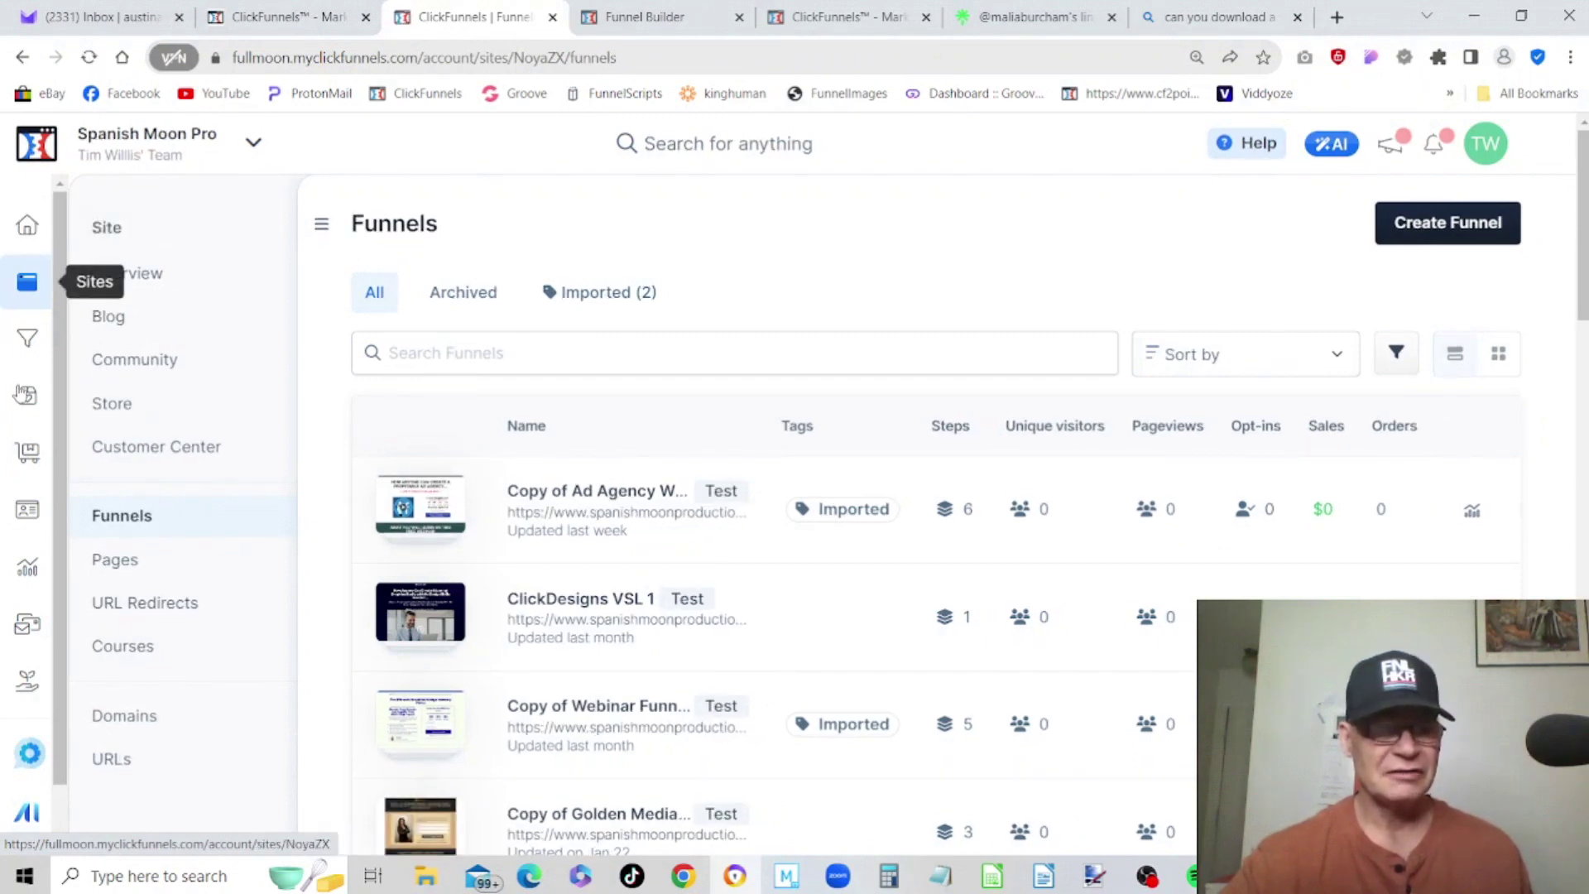
left_click(27, 399)
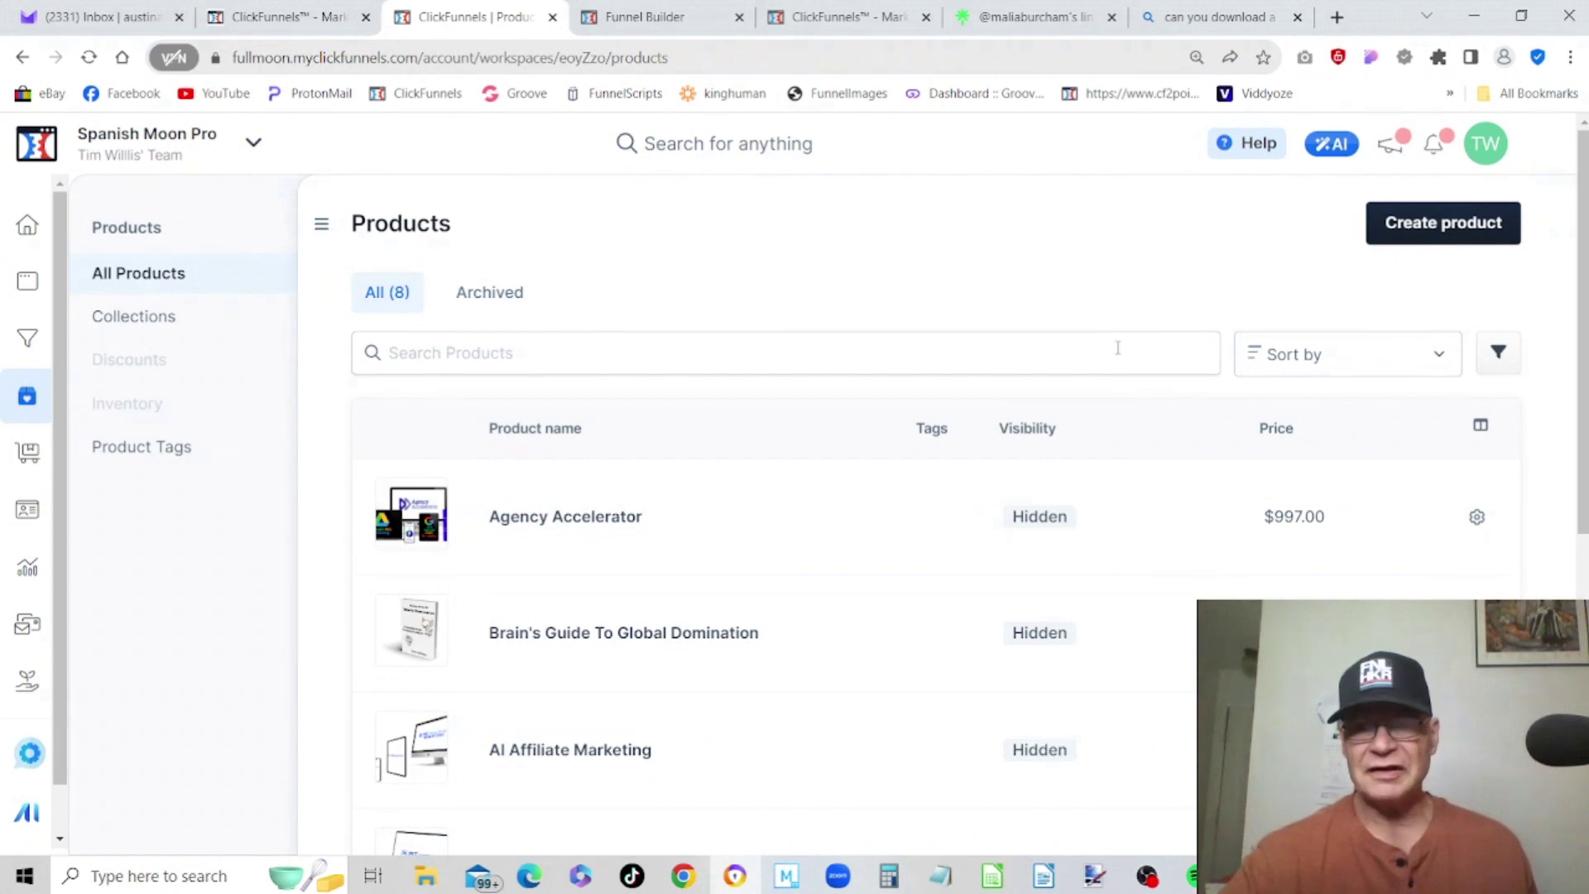
scroll(1117, 364, "down", 6)
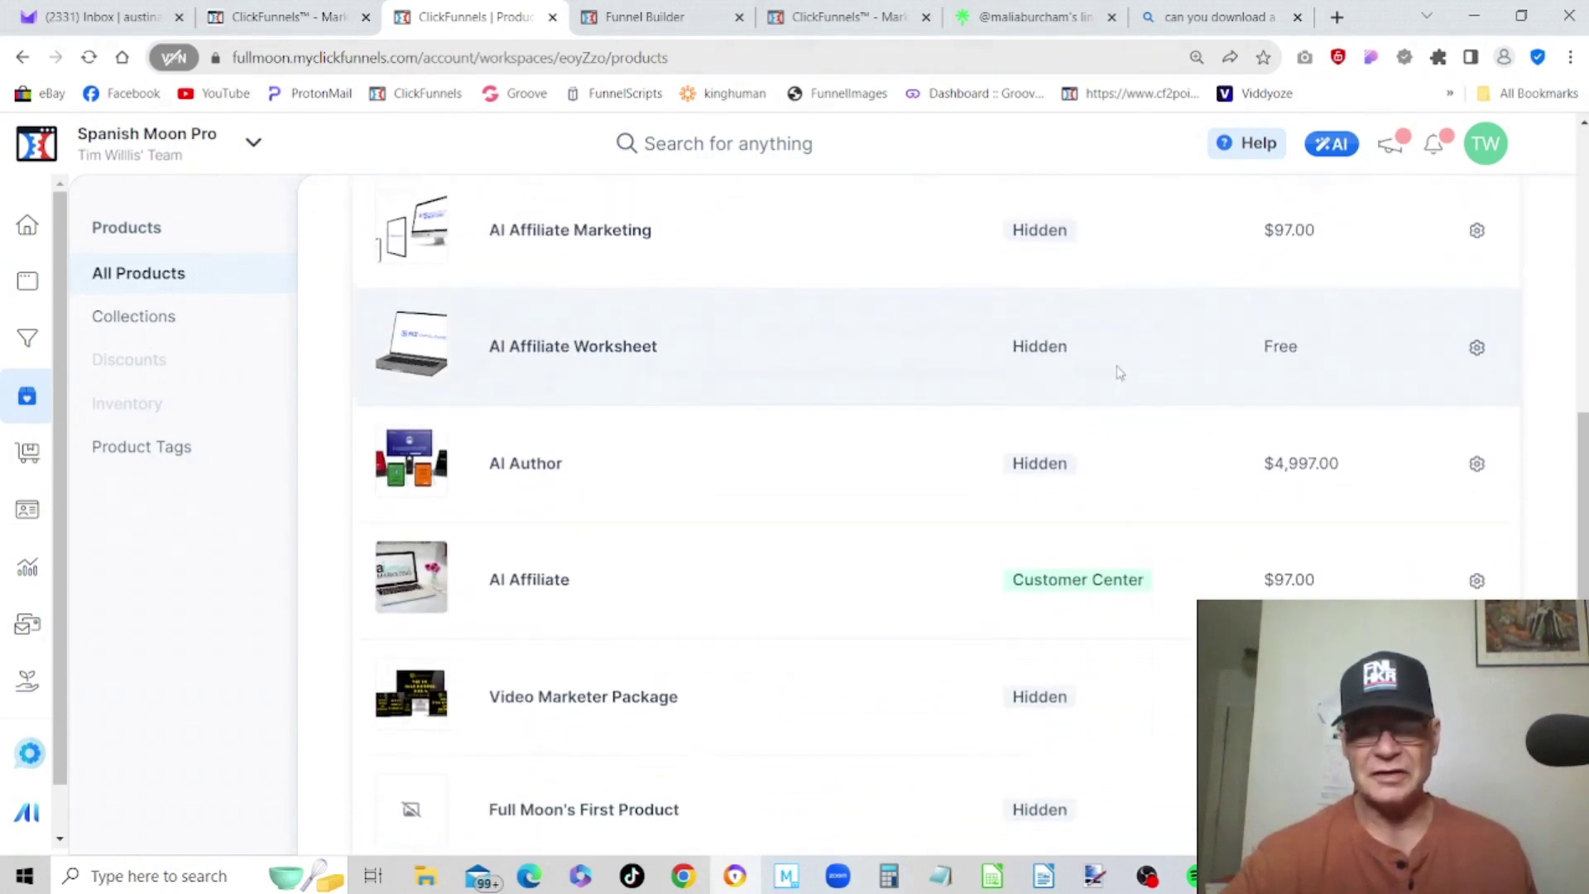
scroll(1118, 371, "up", 6)
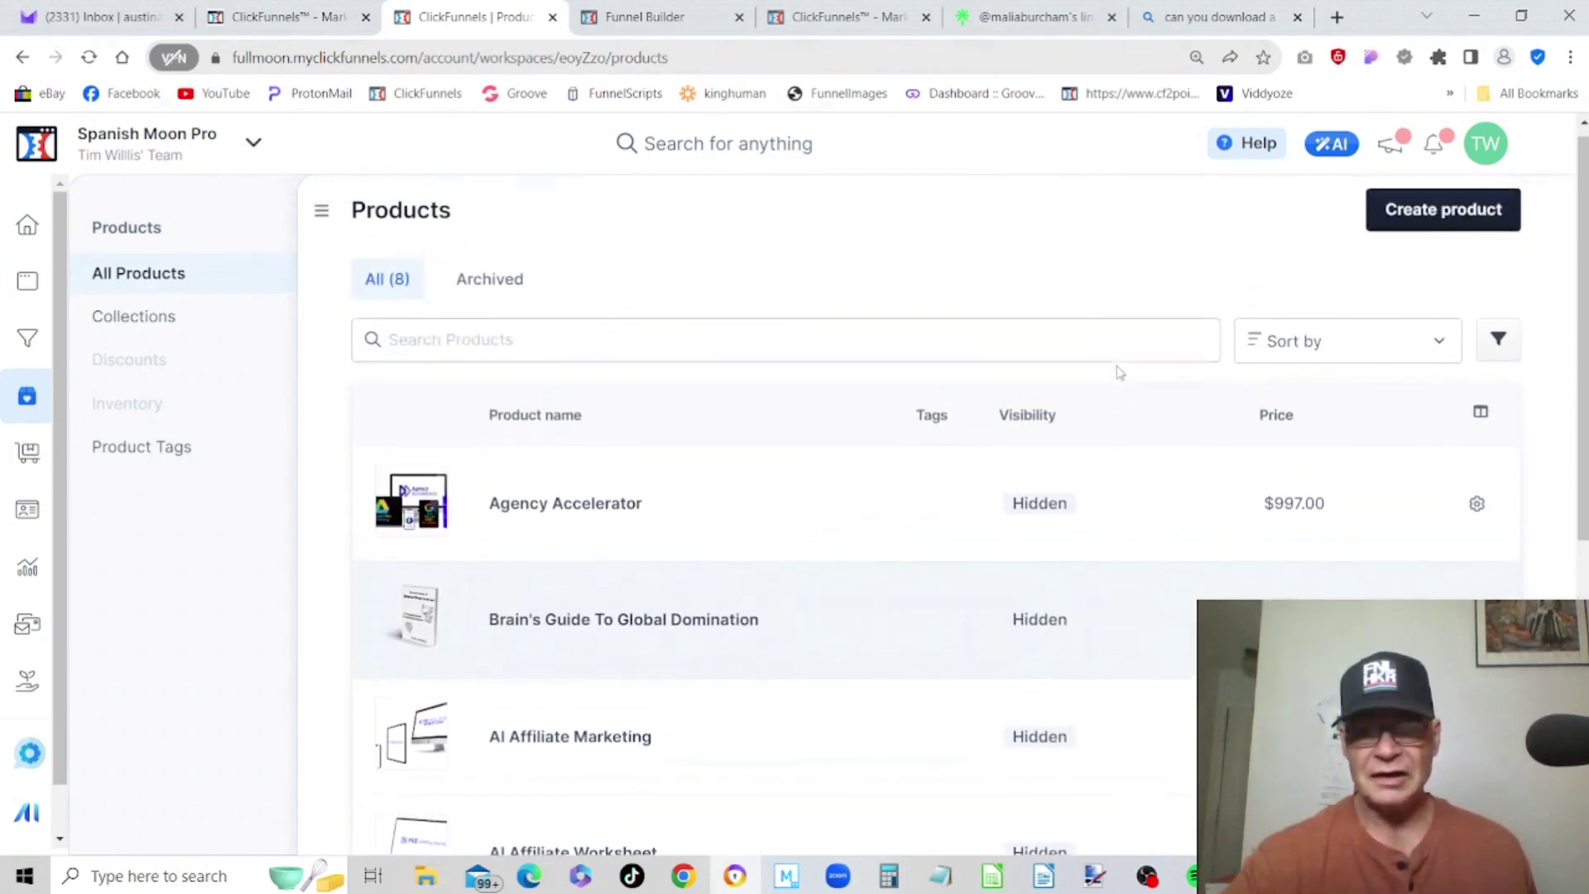
scroll(1118, 372, "down", 6)
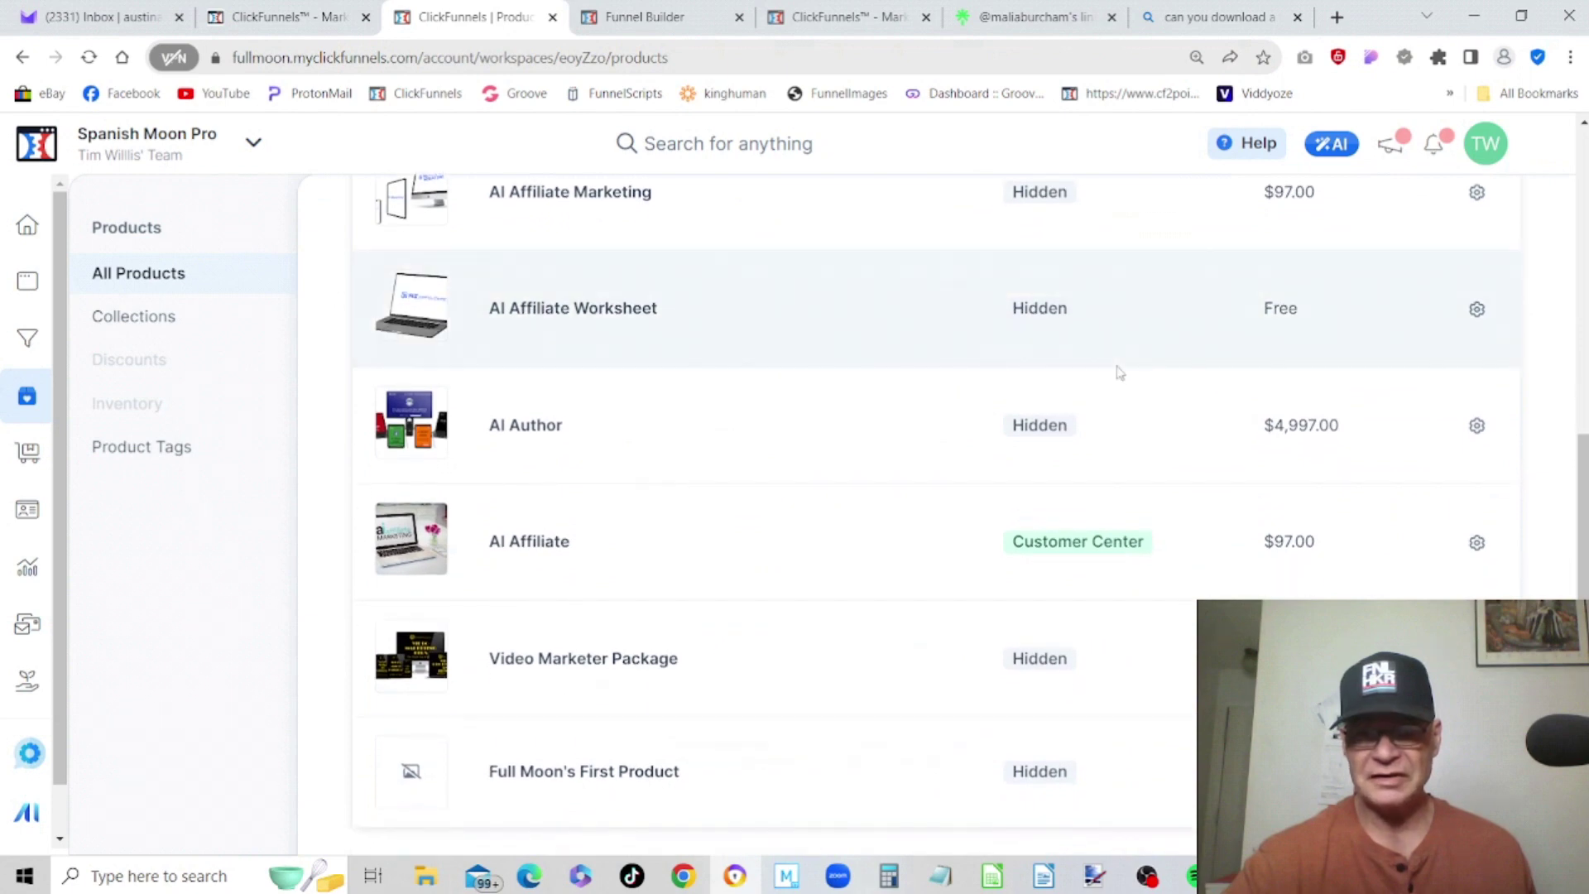
scroll(1119, 372, "up", 6)
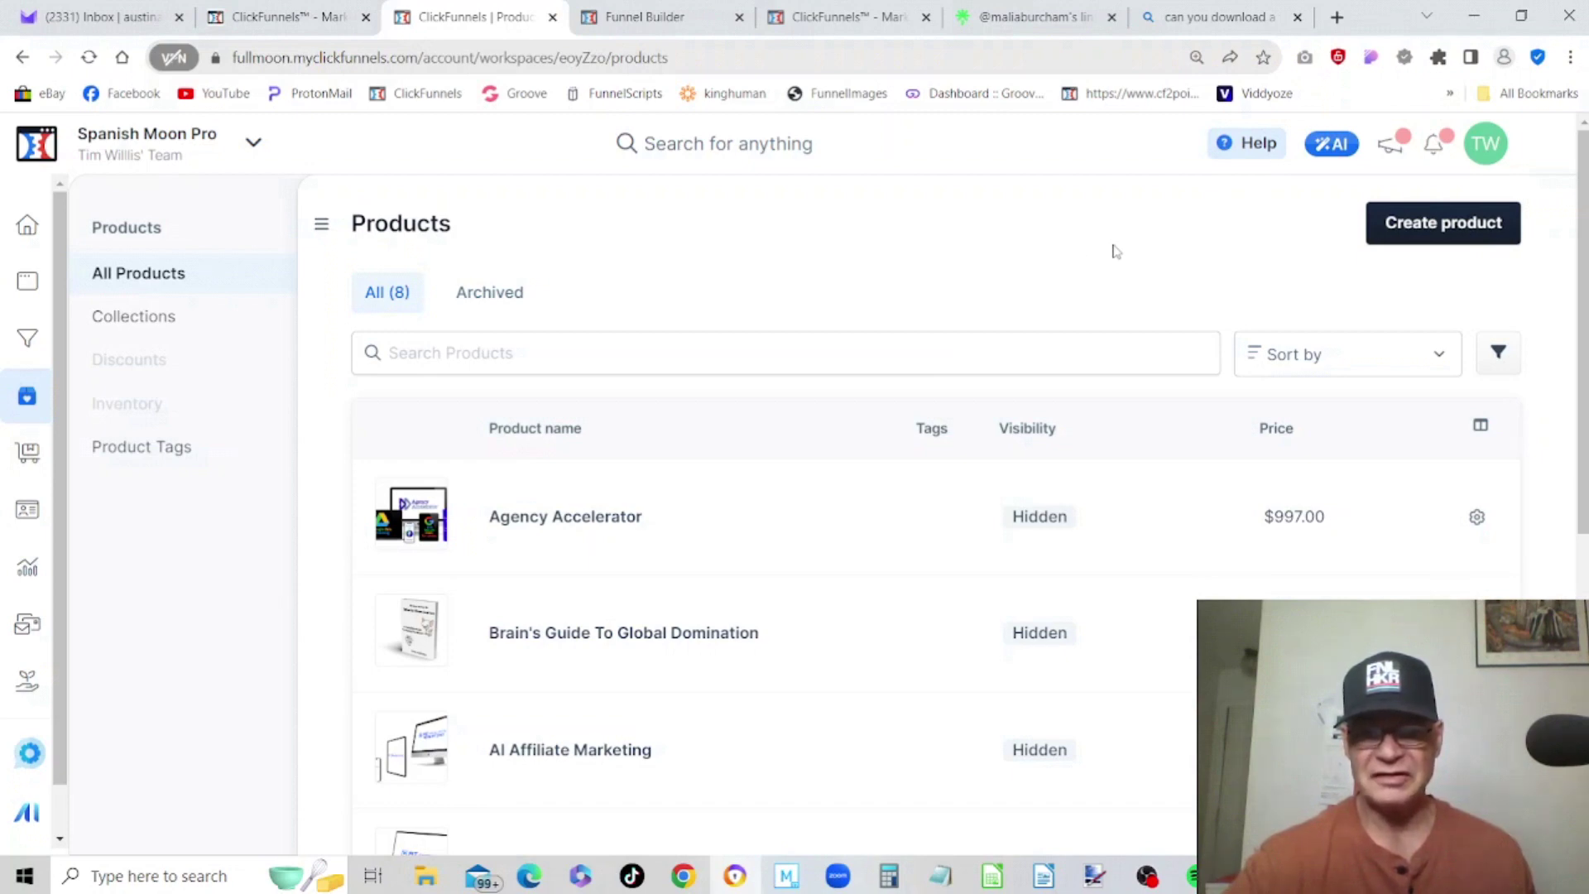
scroll(1113, 251, "down", 1)
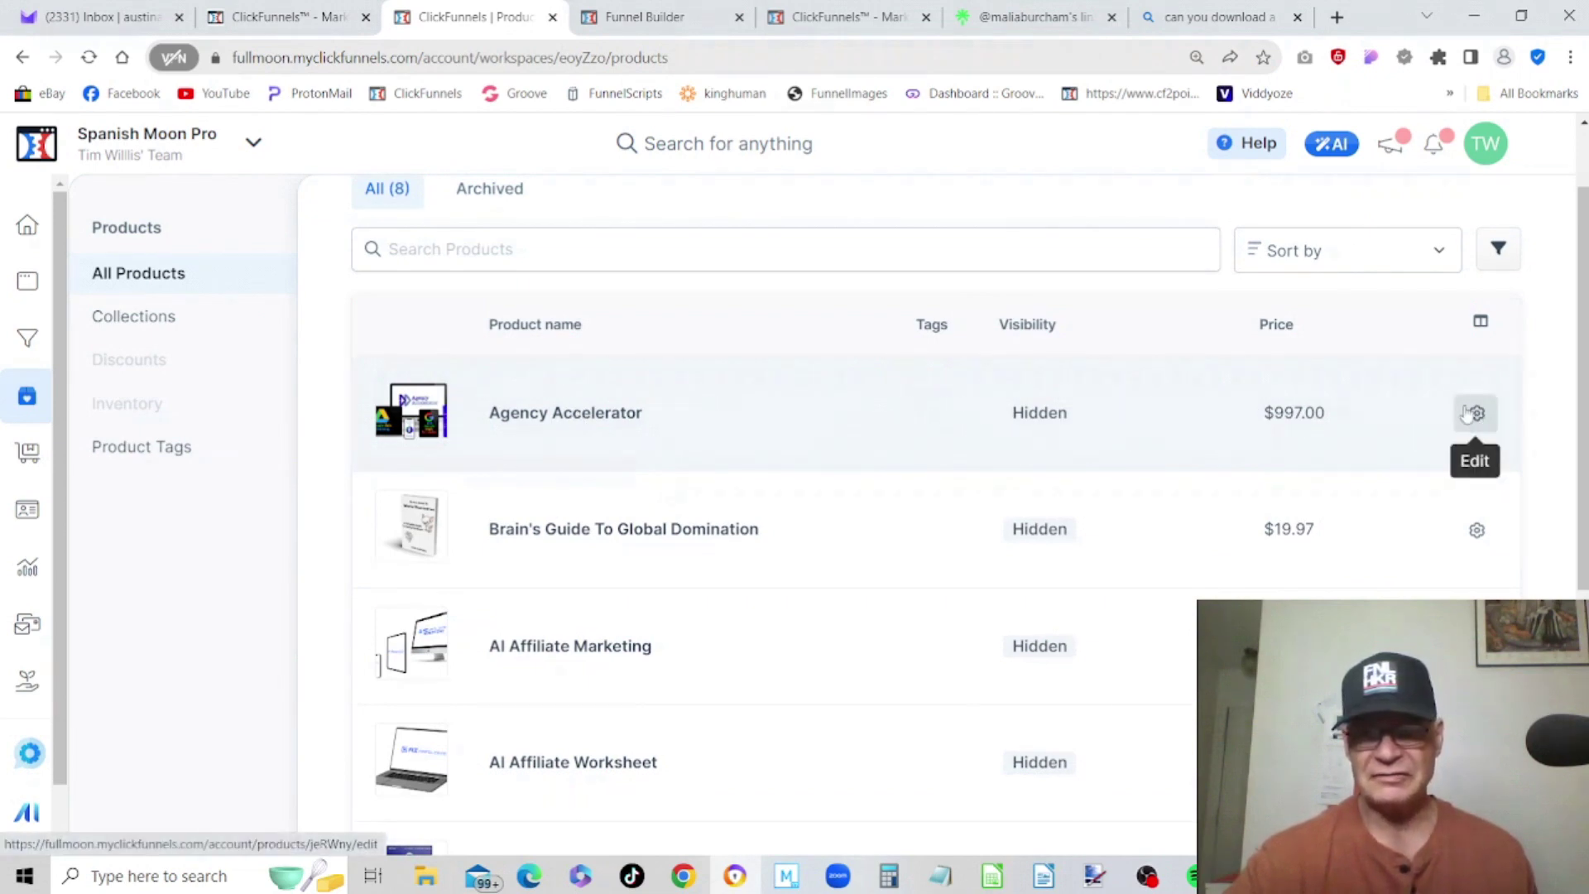
scroll(1122, 360, "up", 1)
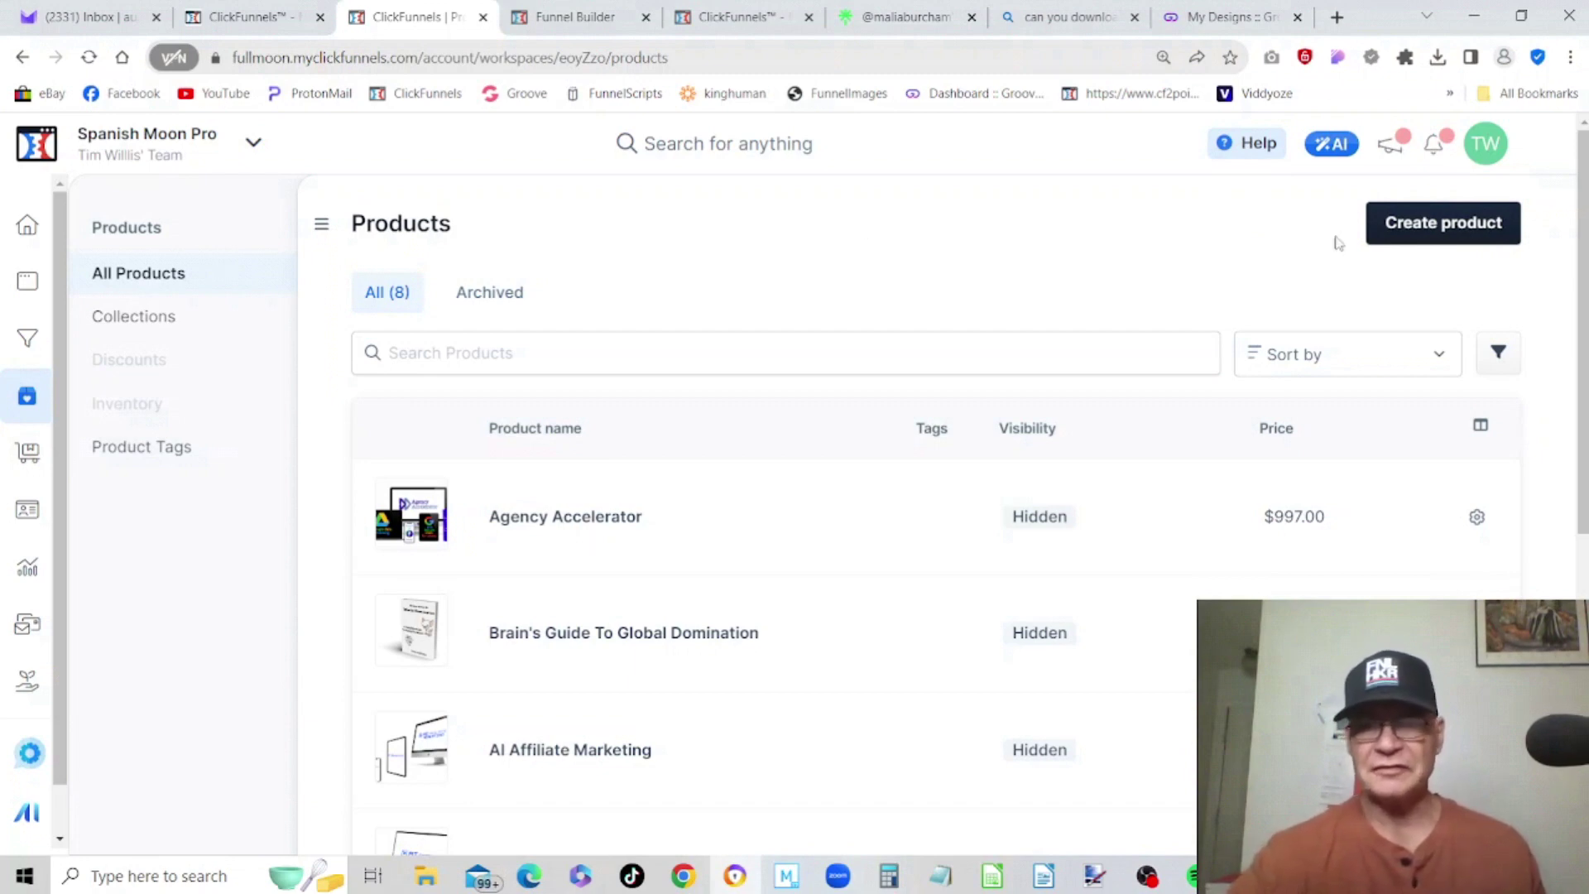
- Start a new digital product and name it "Total Tik Tok Domination"
left_click(1442, 230)
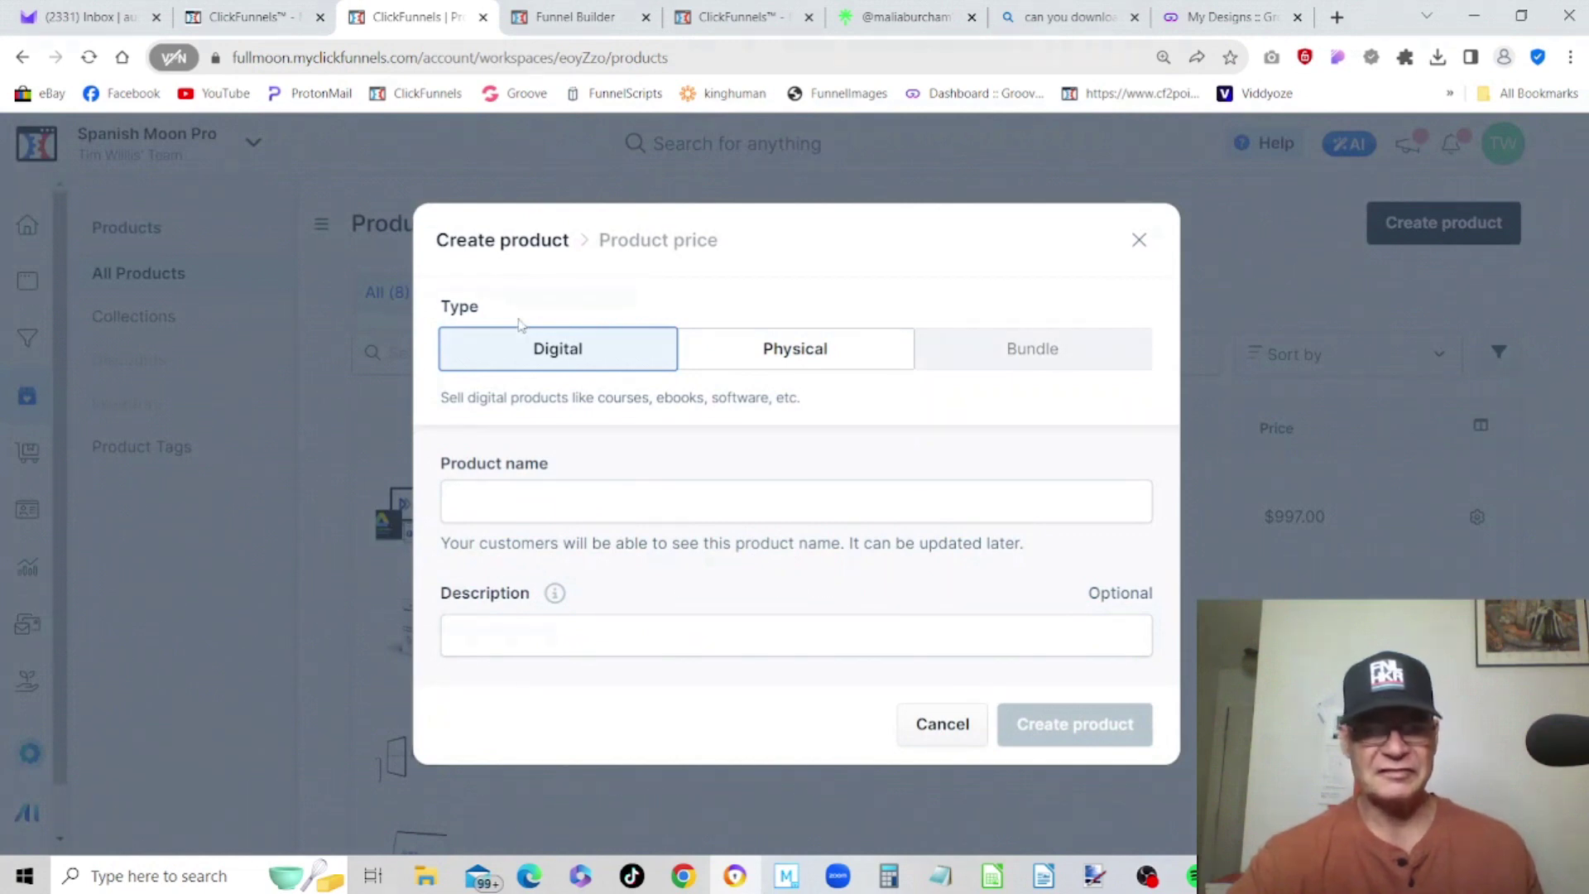
left_click(506, 493)
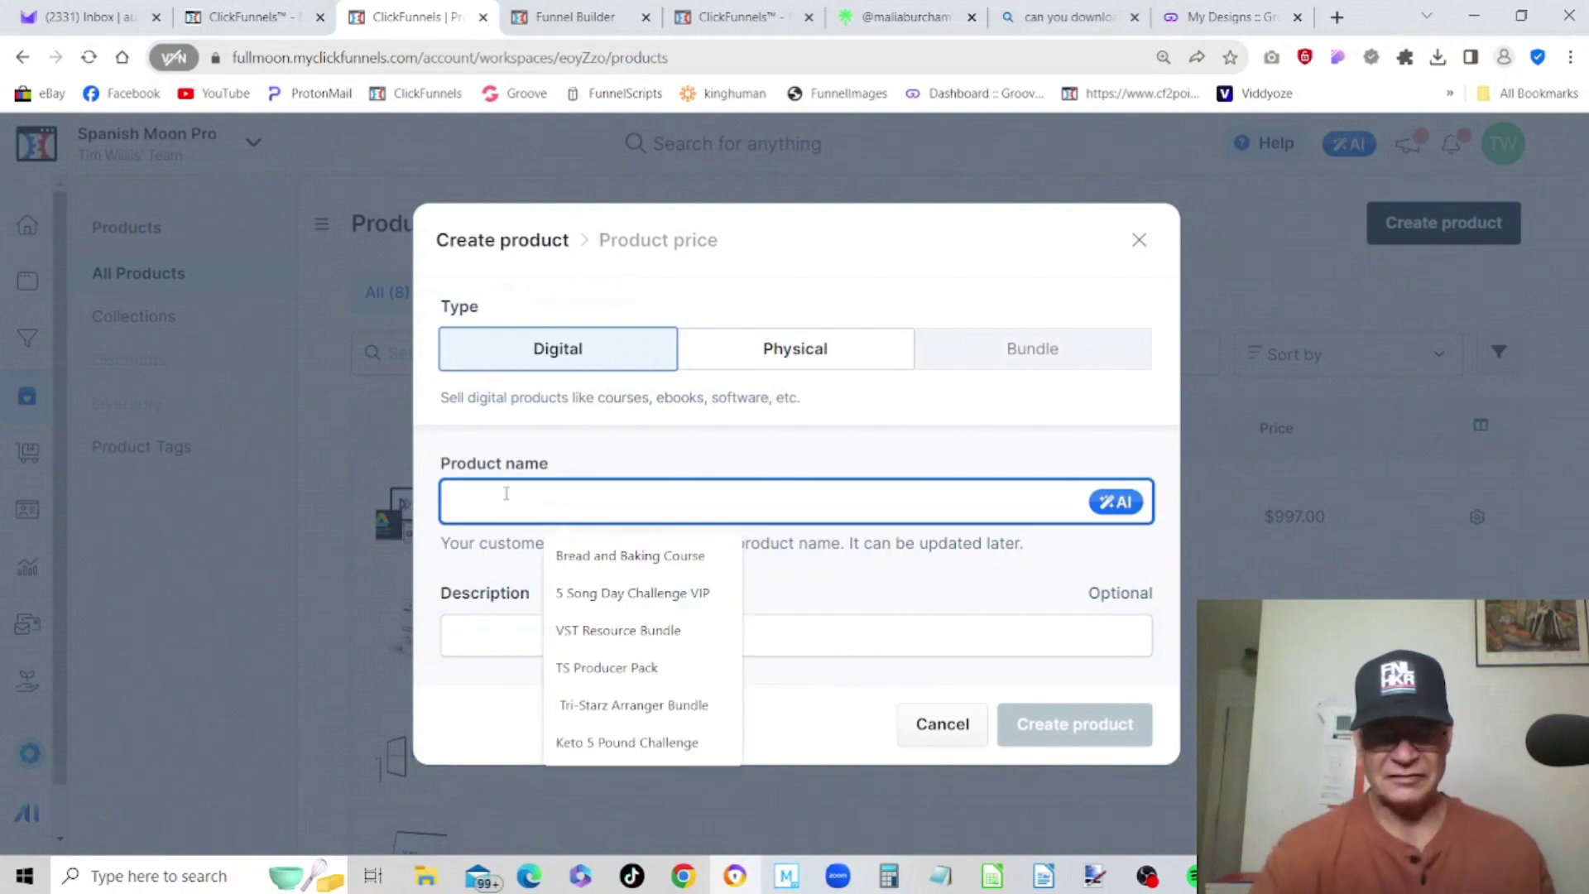
type("Total T")
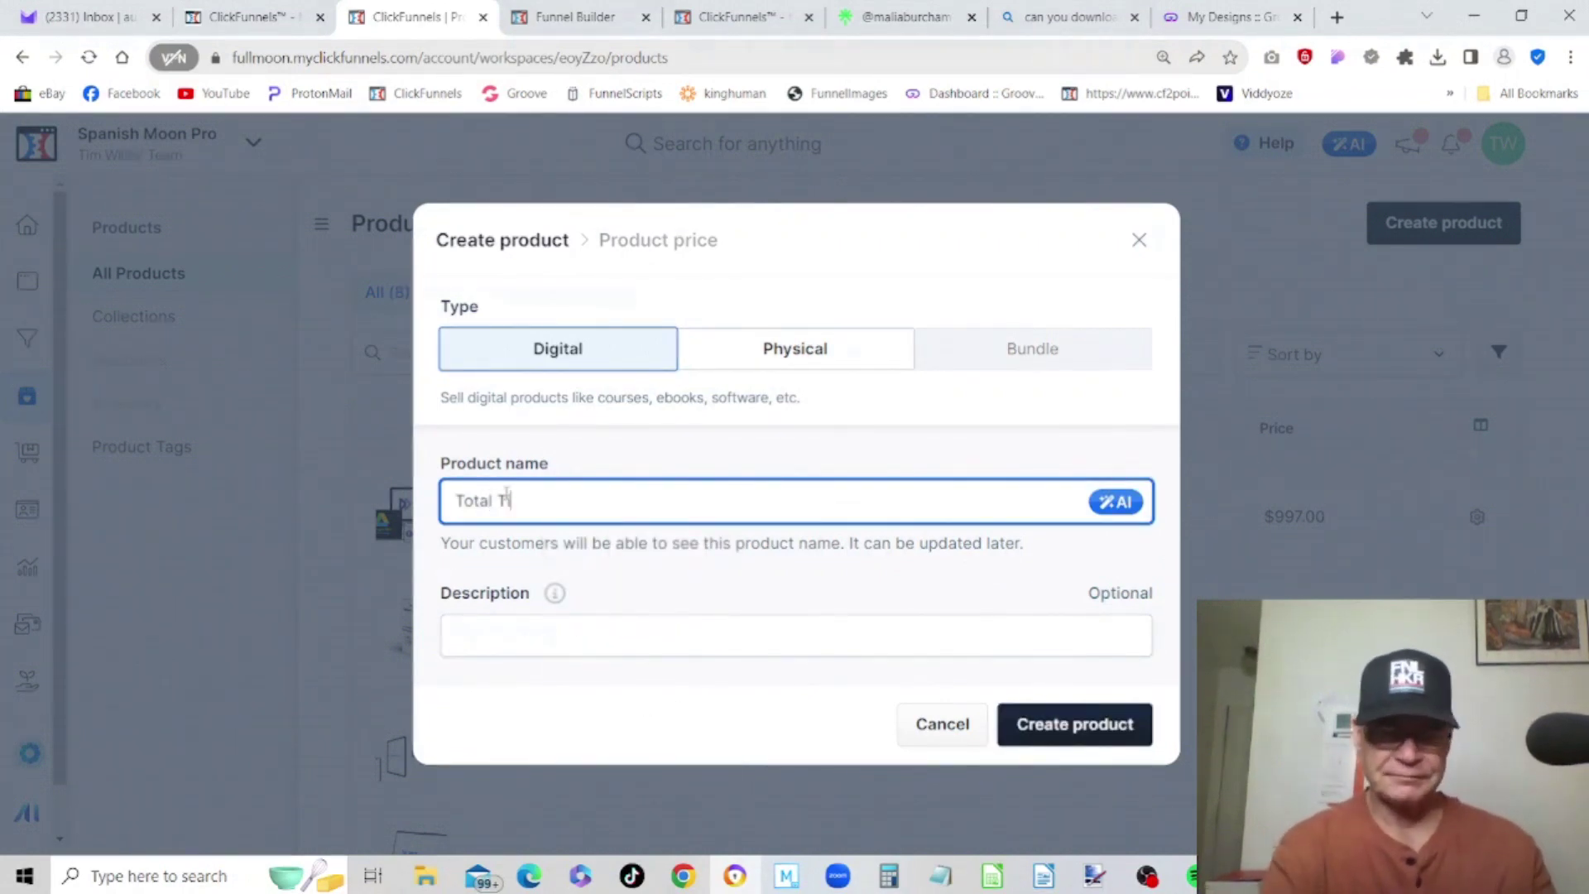
type("ik Tok Dom")
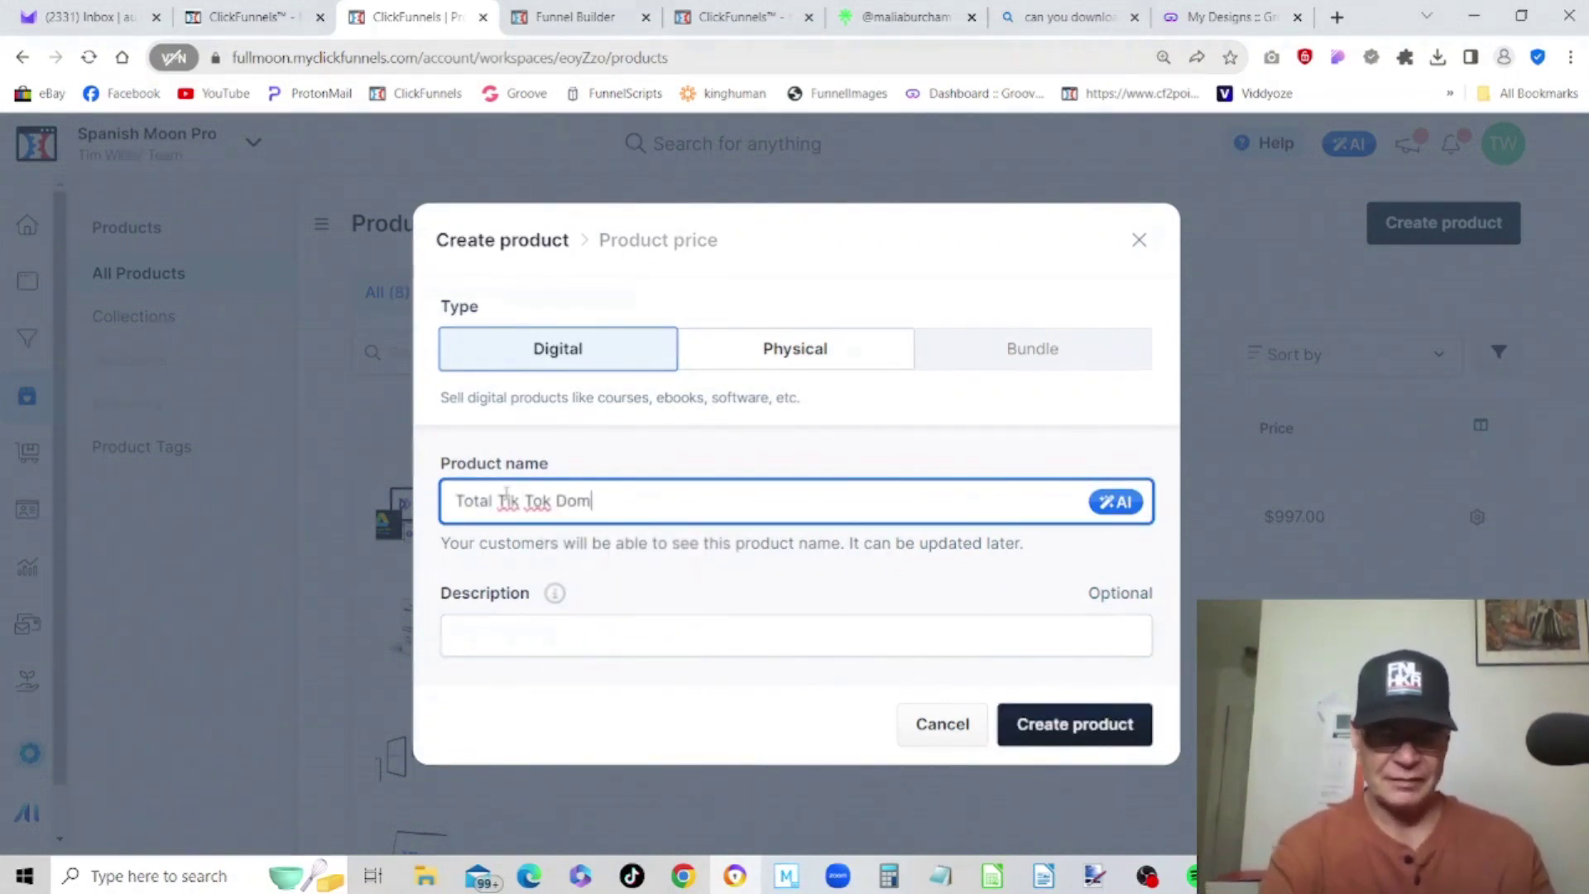
type("inati")
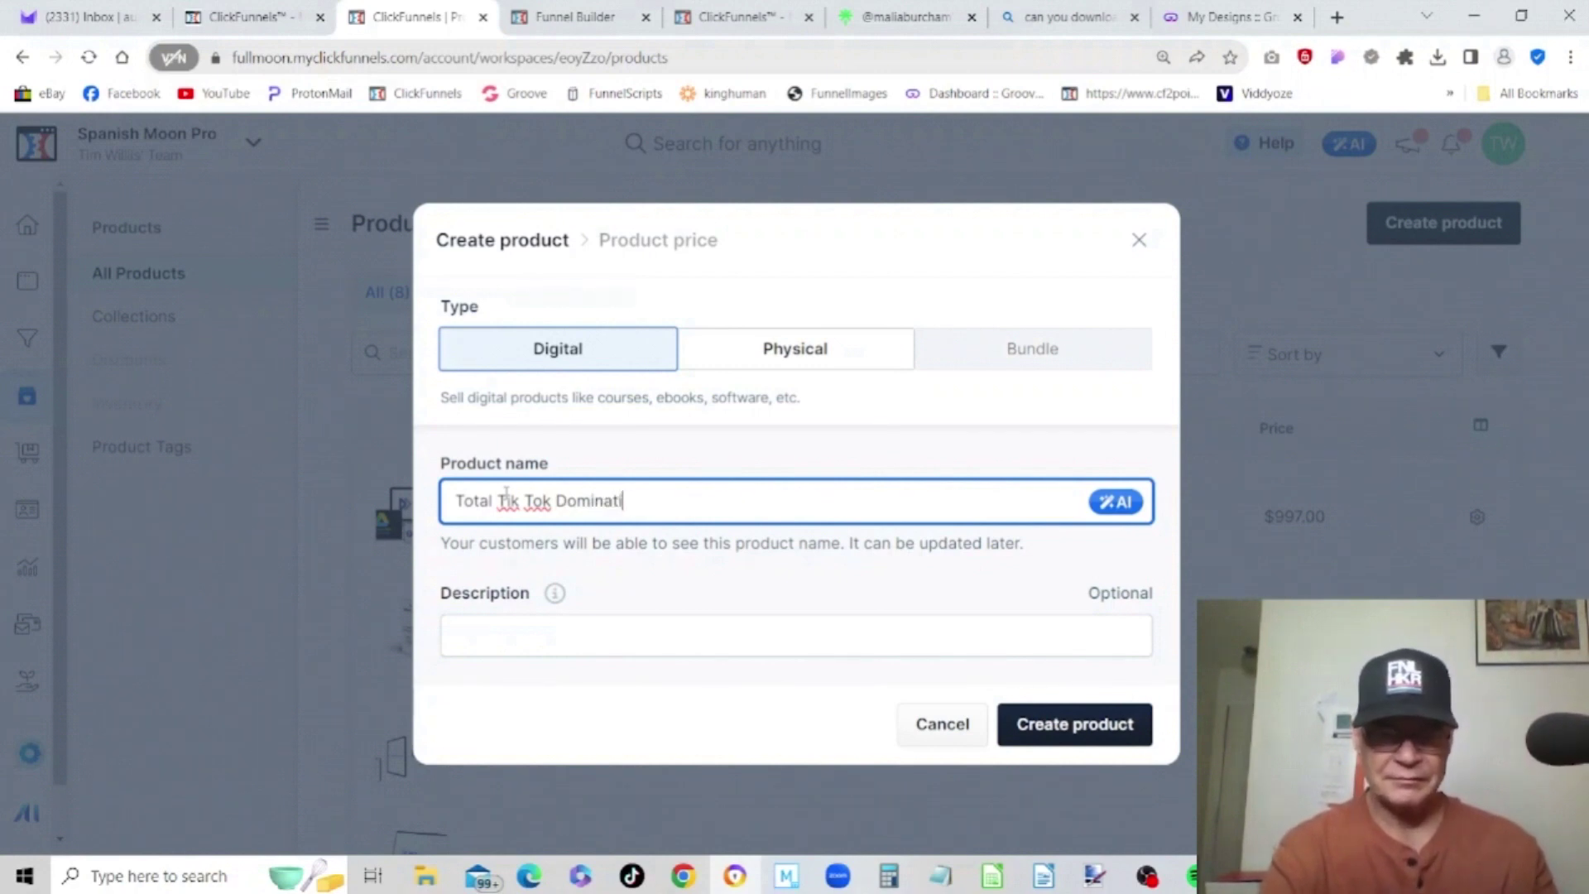
type("on")
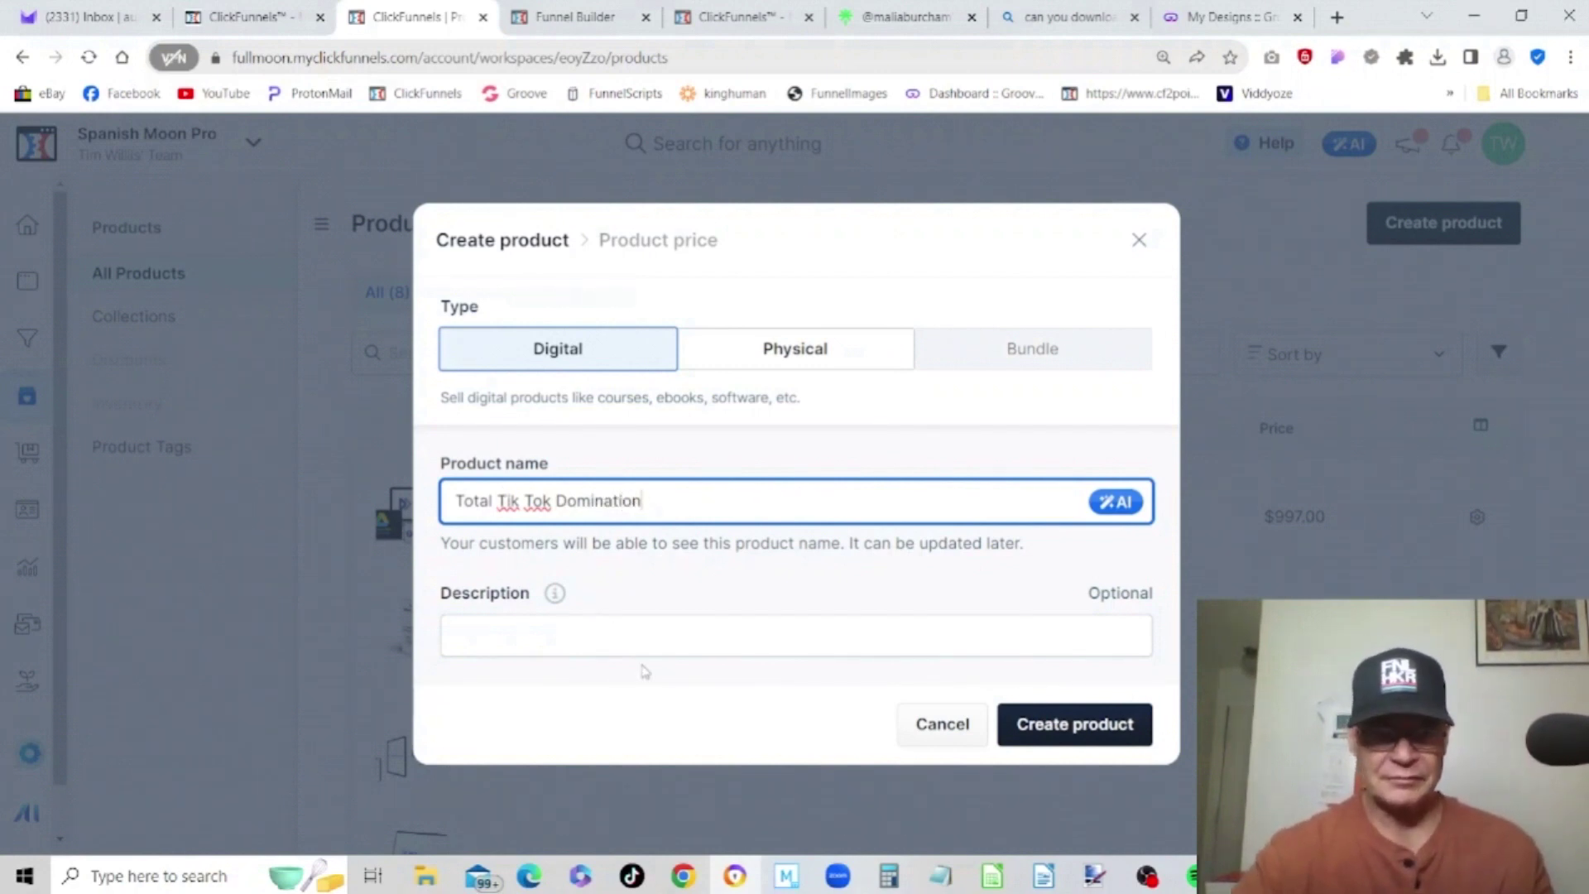
- Enter the description "Tik Tok training course" and create the product
left_click(572, 636)
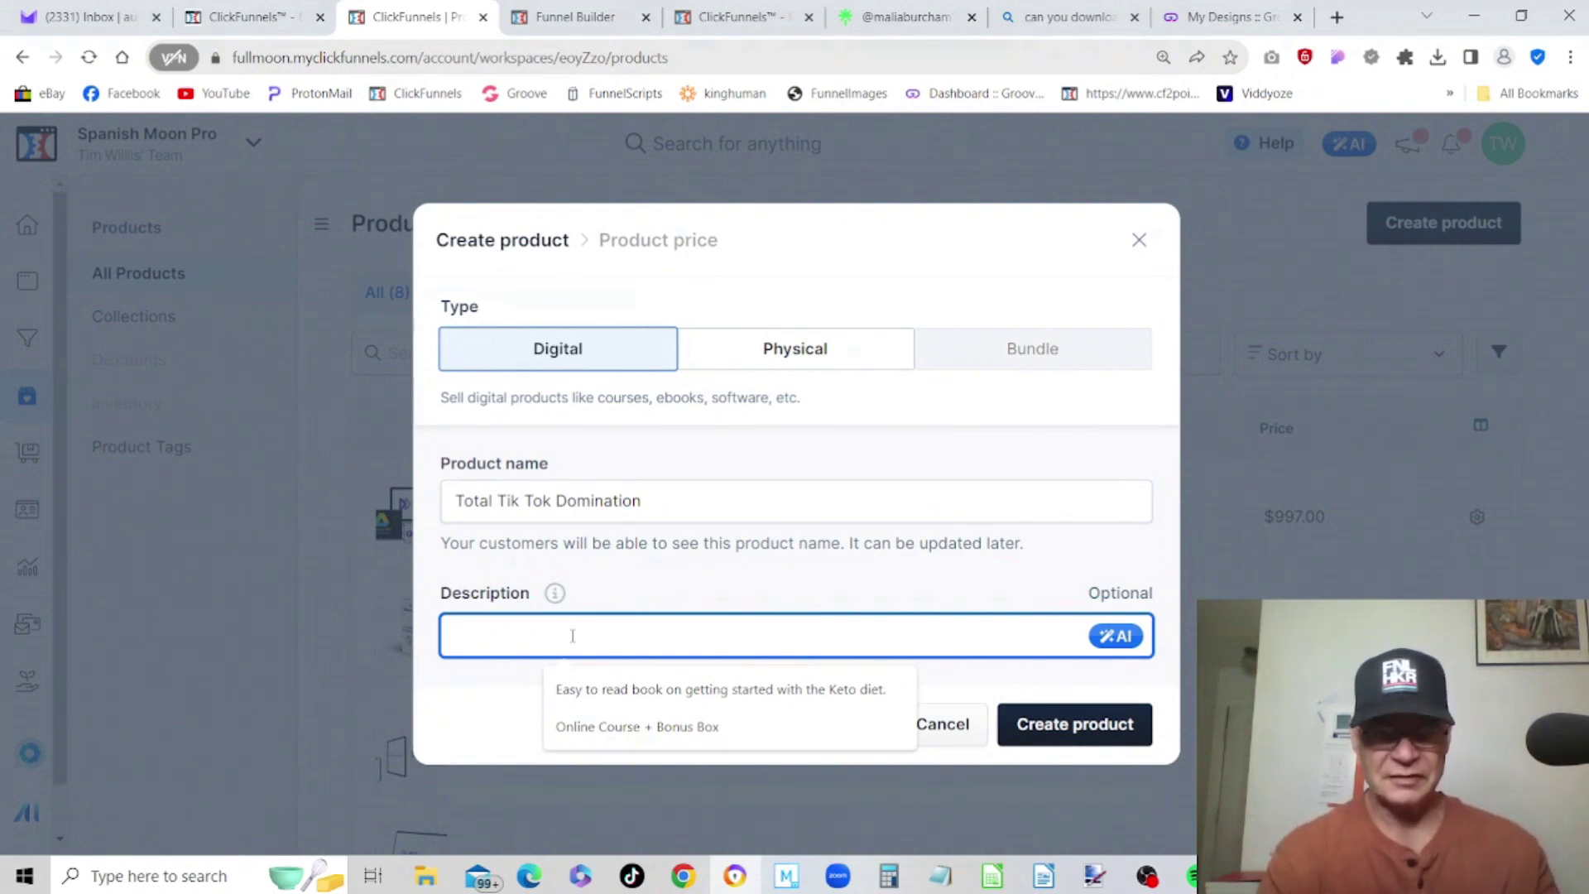
type("T")
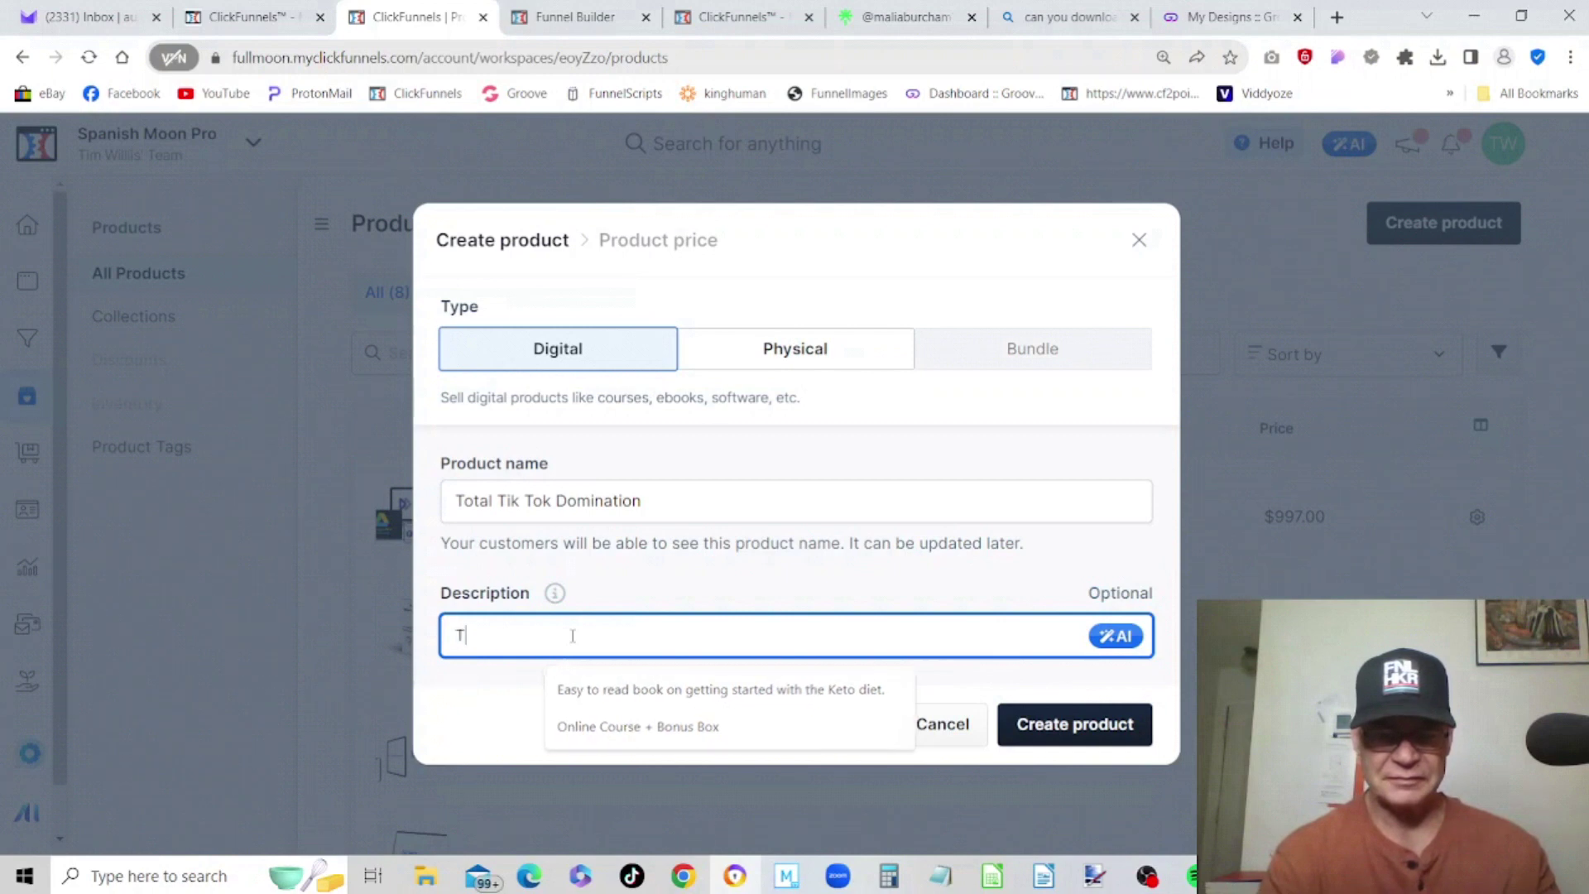
type("ik T")
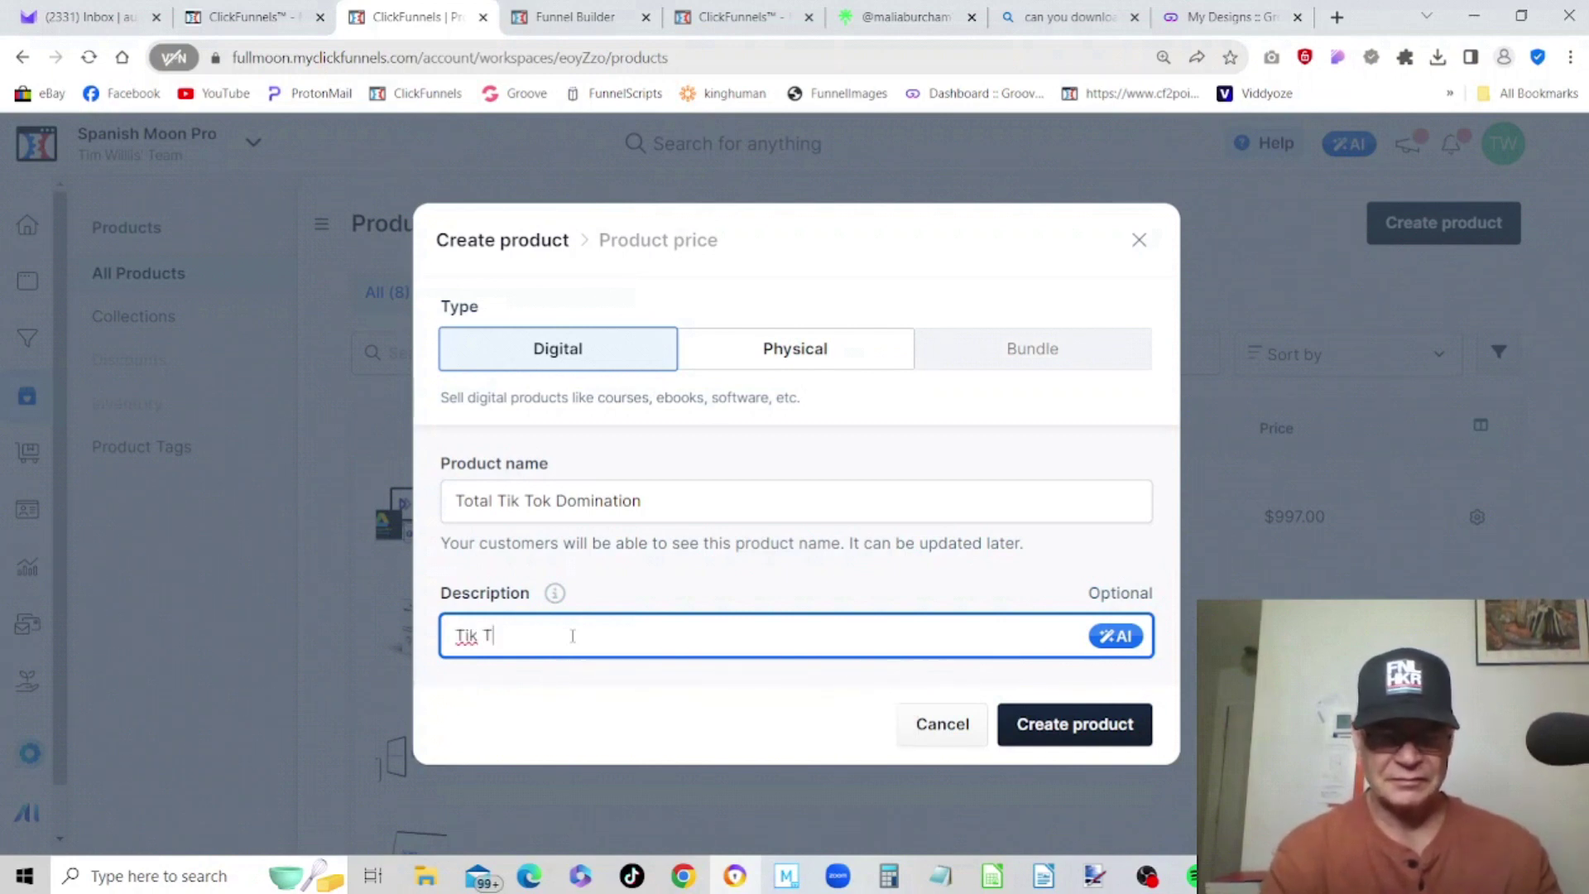
type("ok ")
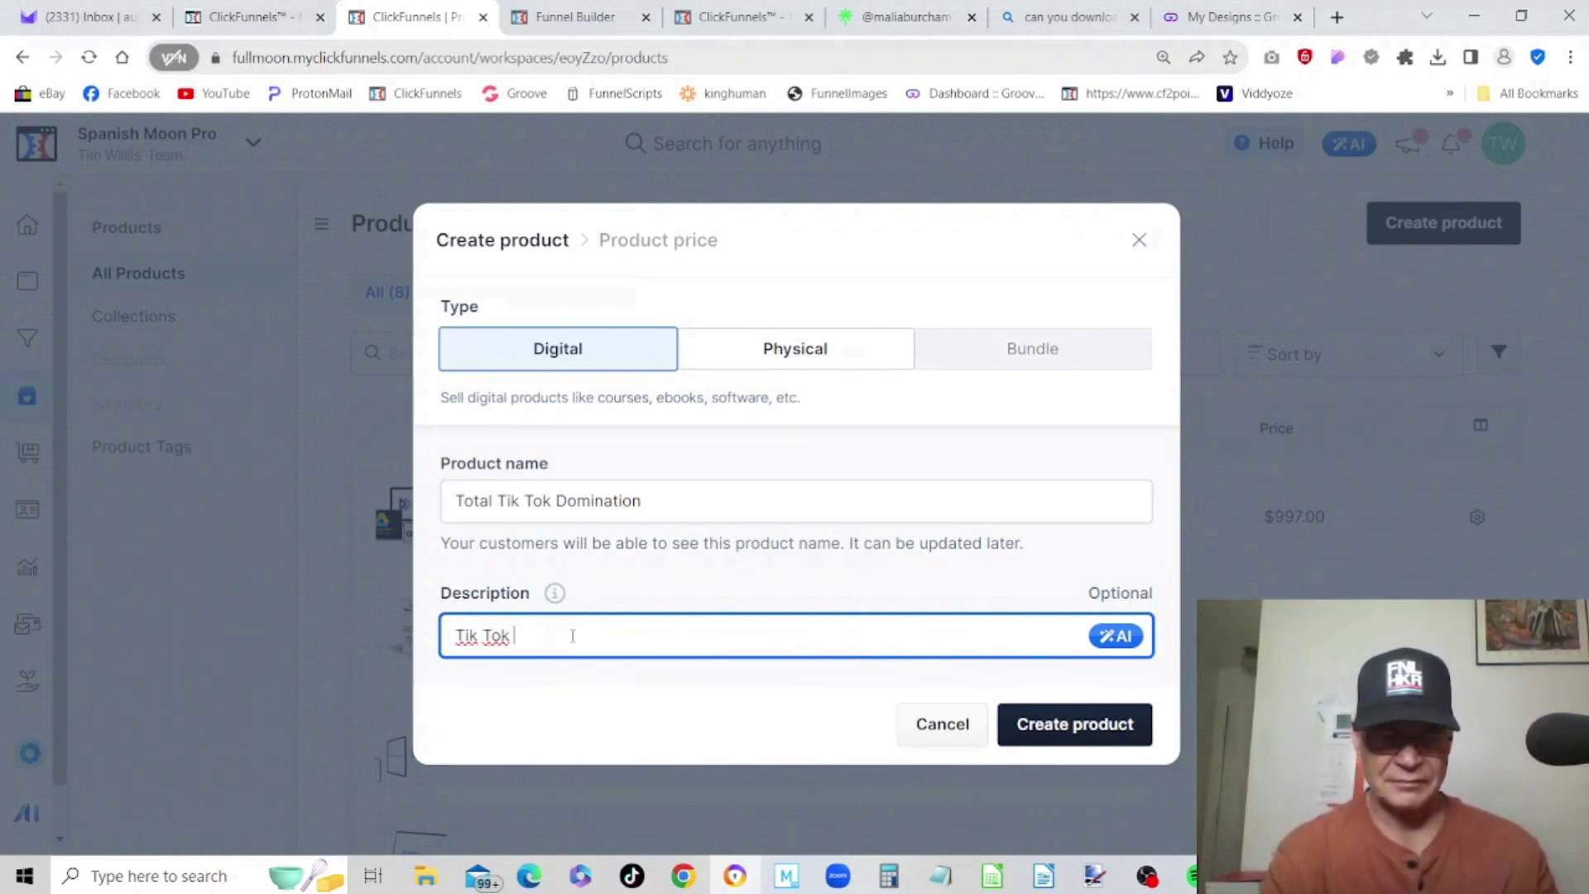
type("training")
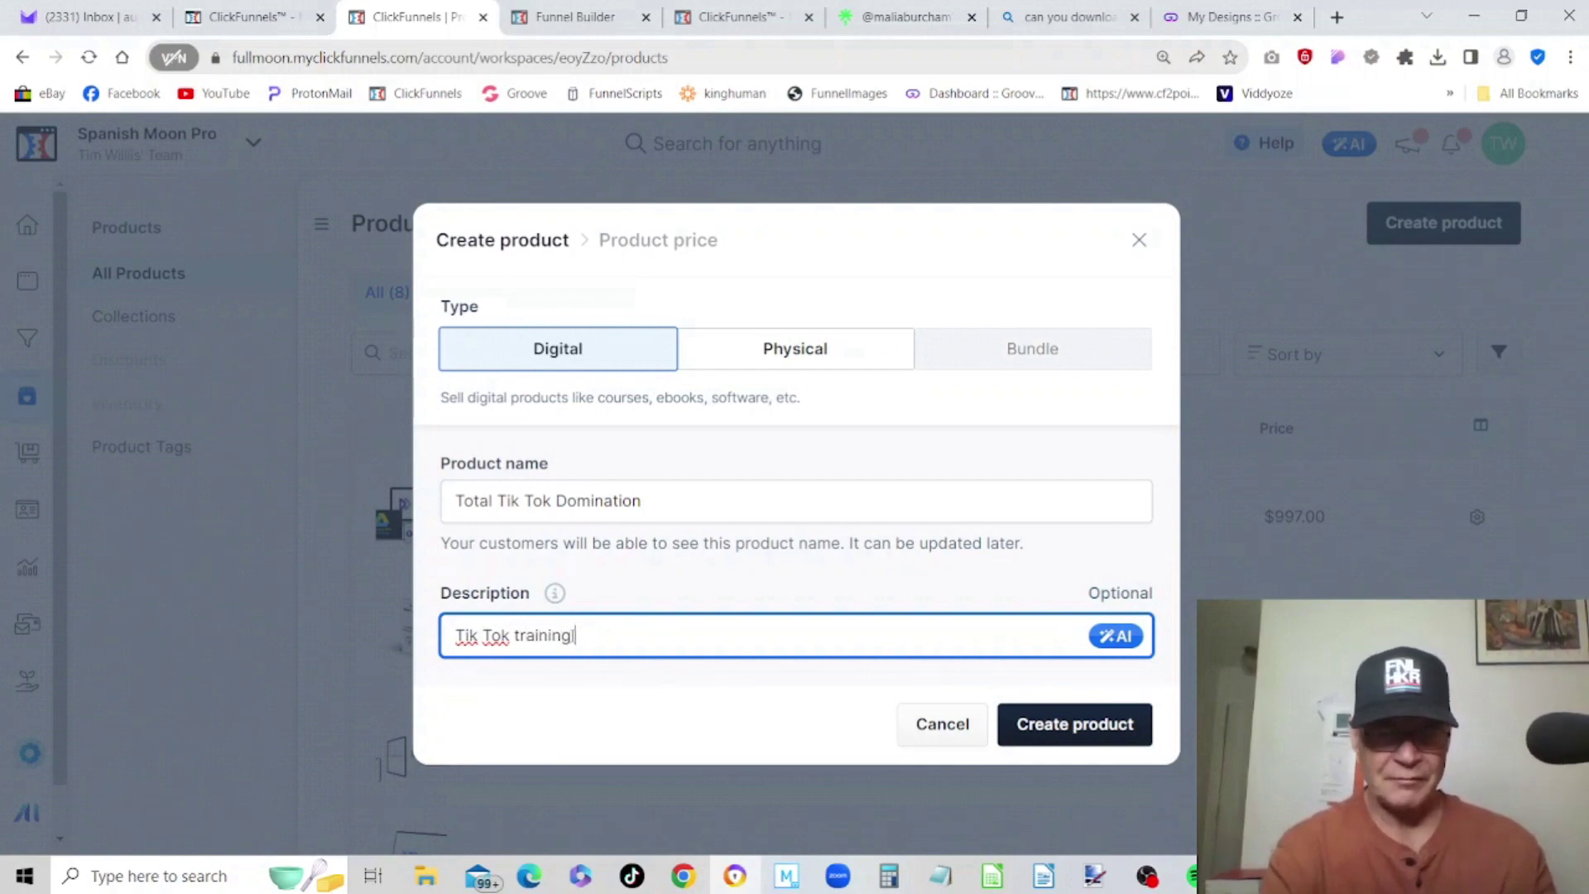
type(" course")
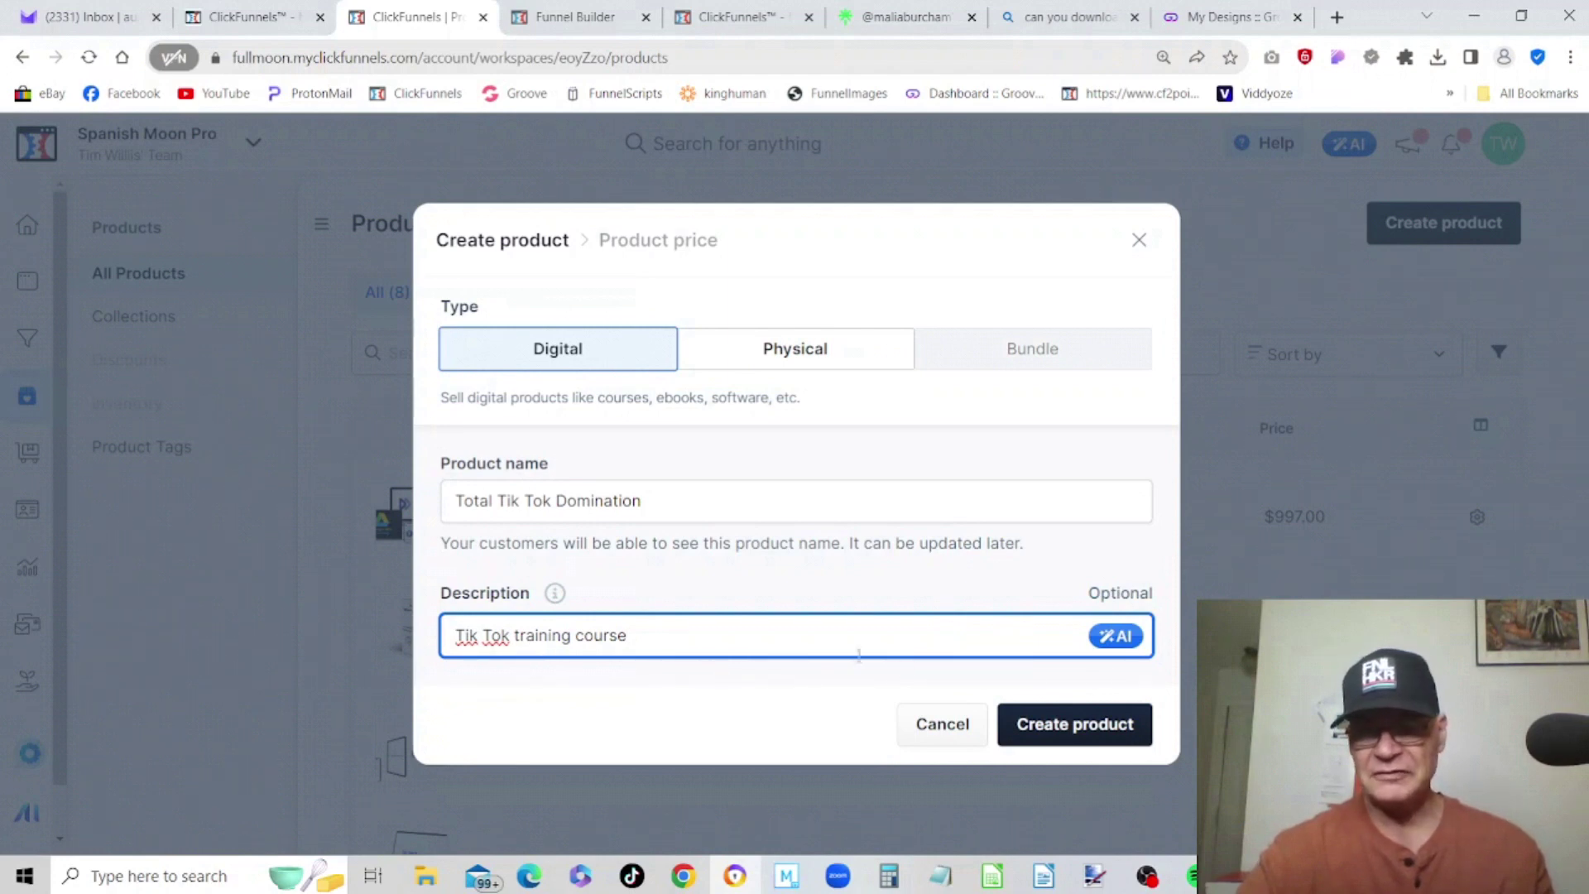
left_click(1081, 726)
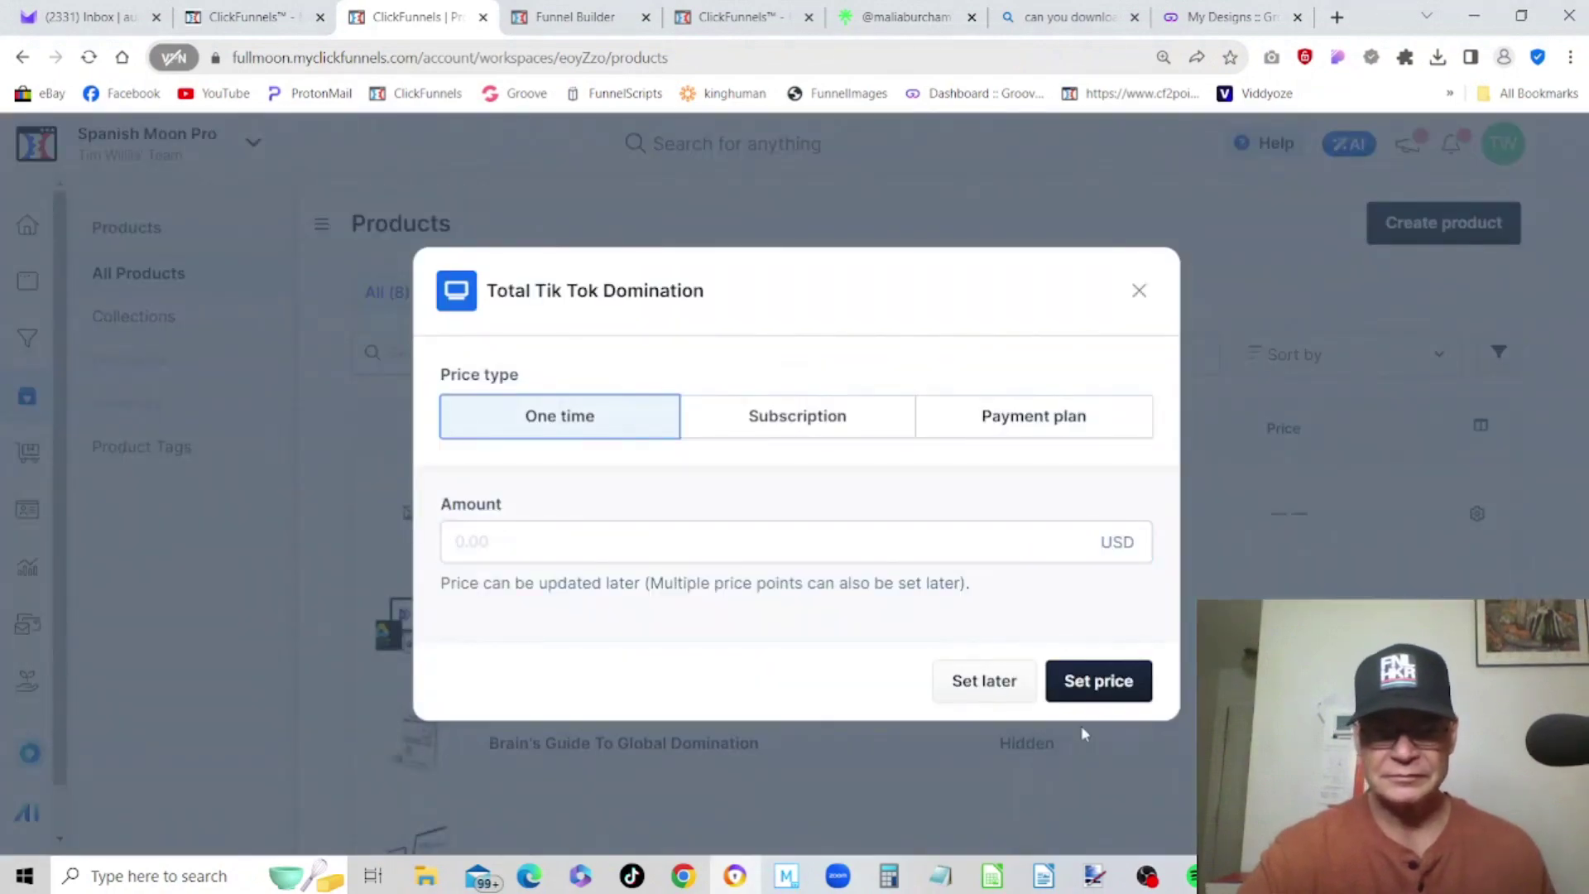
- Set a one-time price of 47 USD for the Total Tik Tok Domination product
left_click(590, 540)
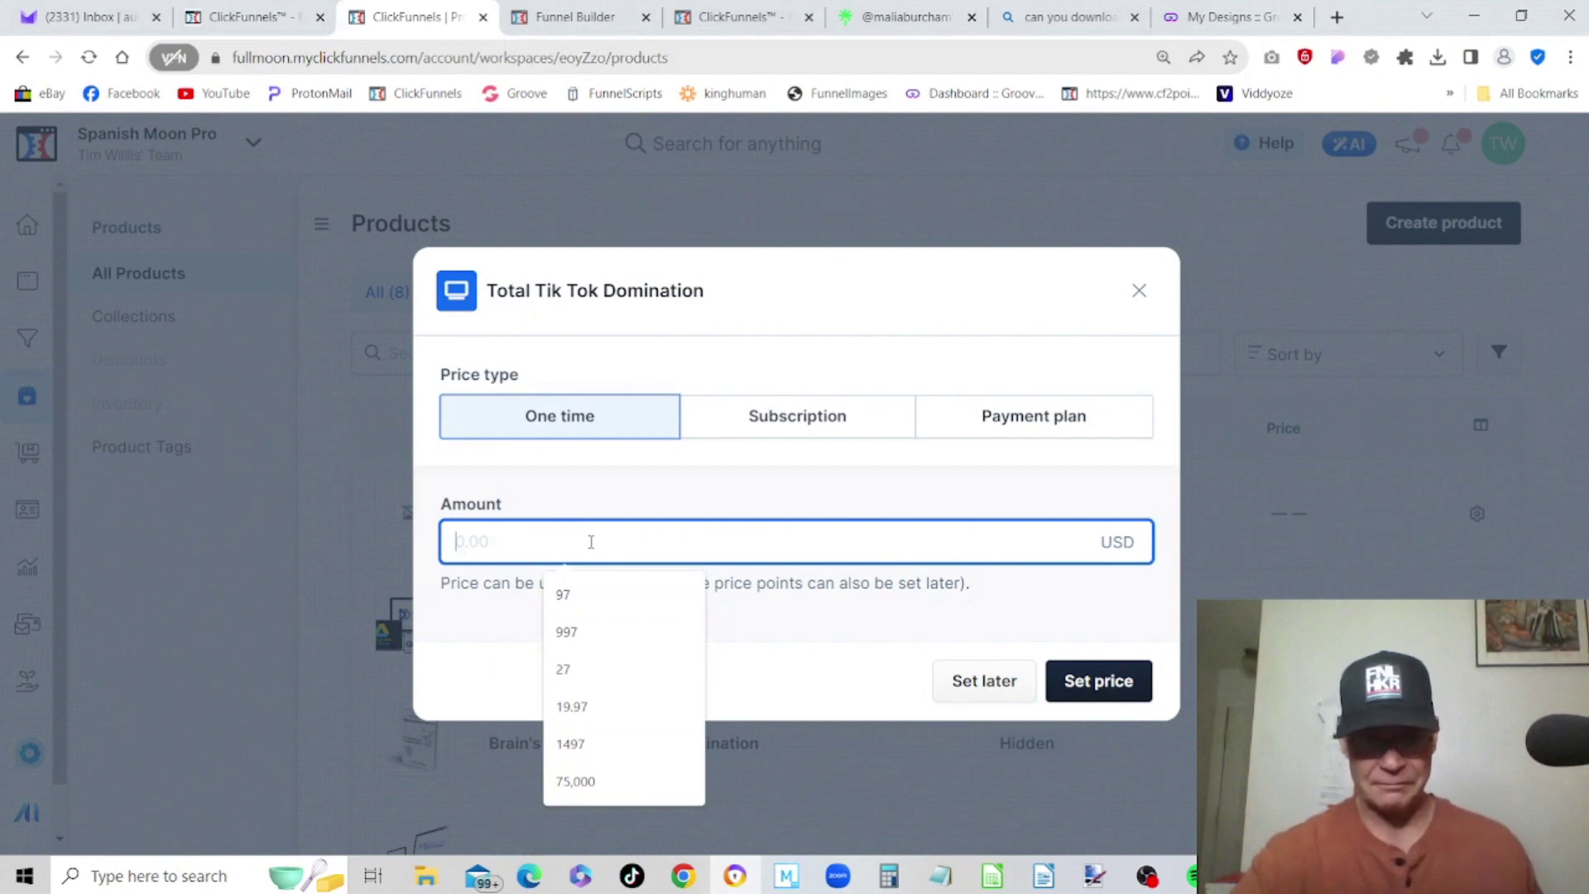
type("47")
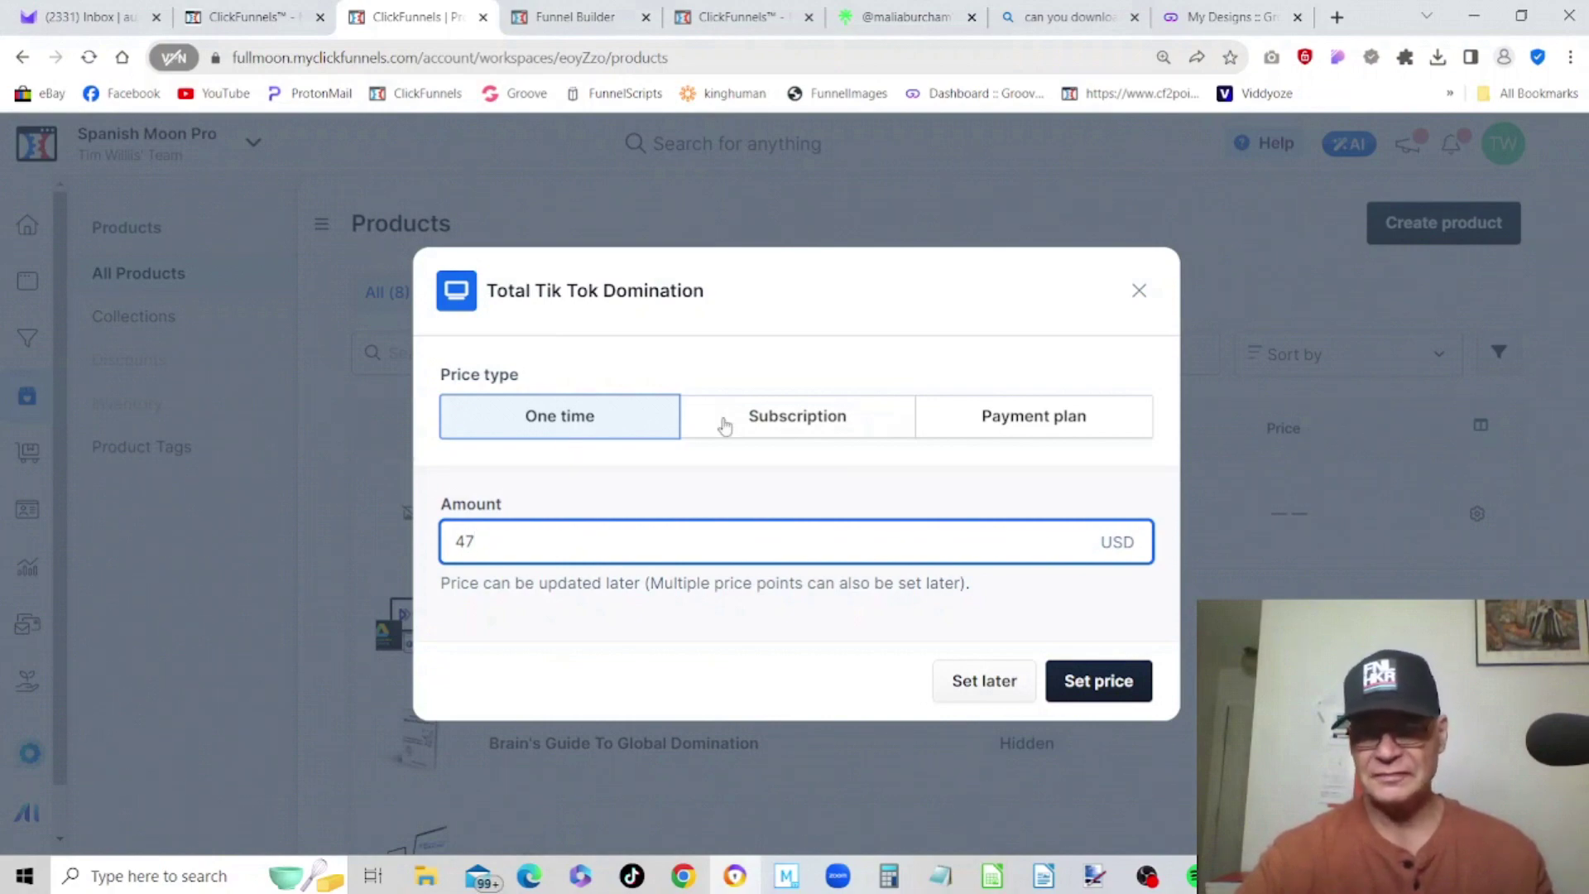
left_click(1105, 685)
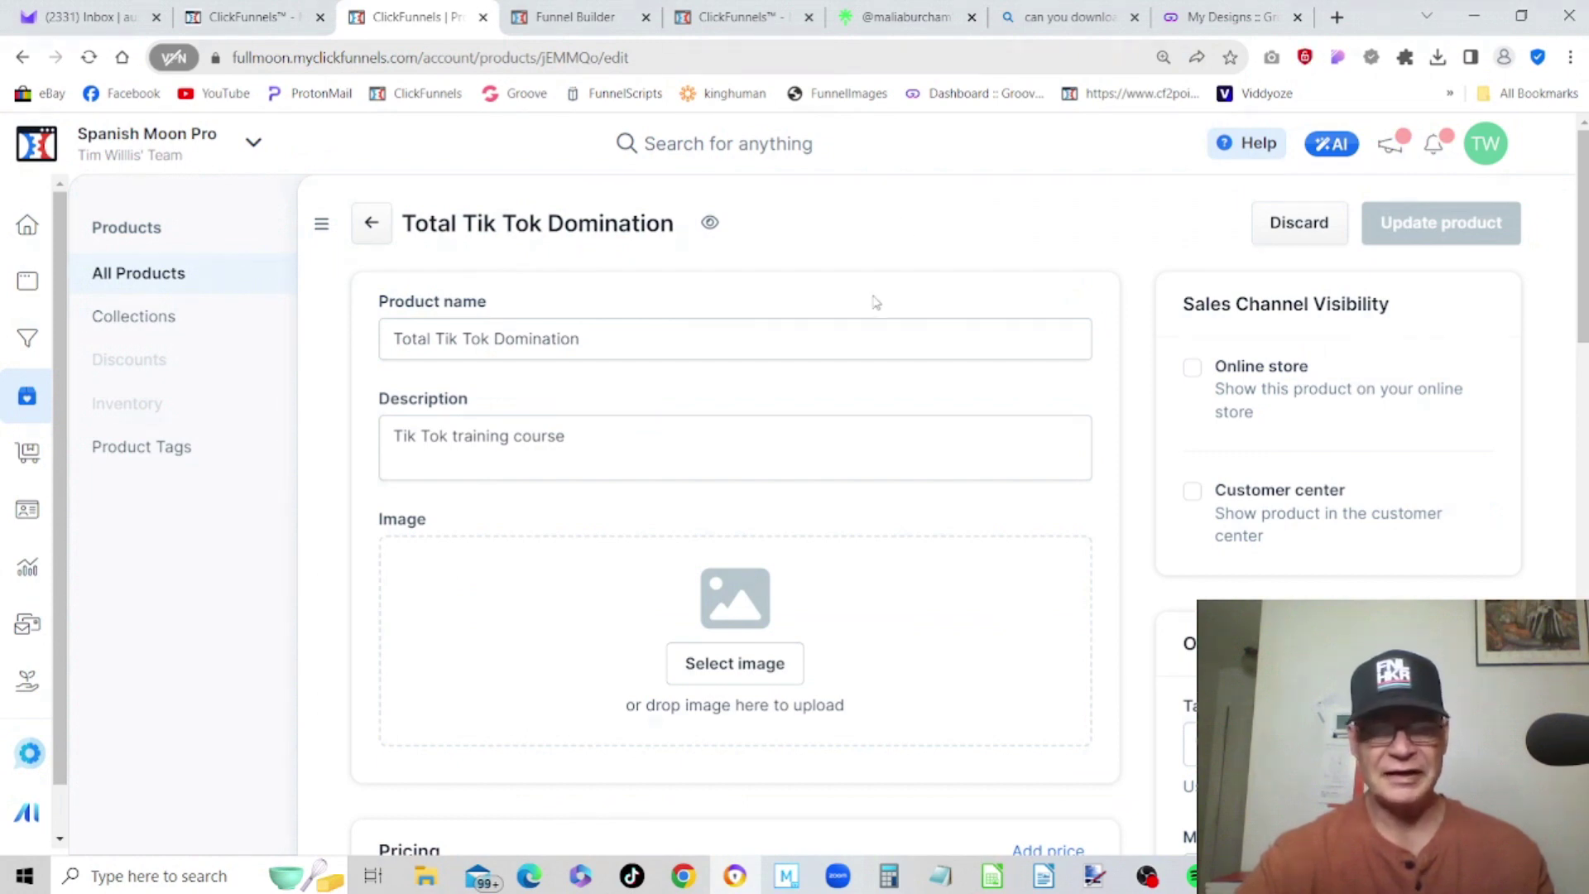
- Add the phone mockup reading "Total TikTok Domination" from the image gallery as the product's image
scroll(875, 302, "down", 4)
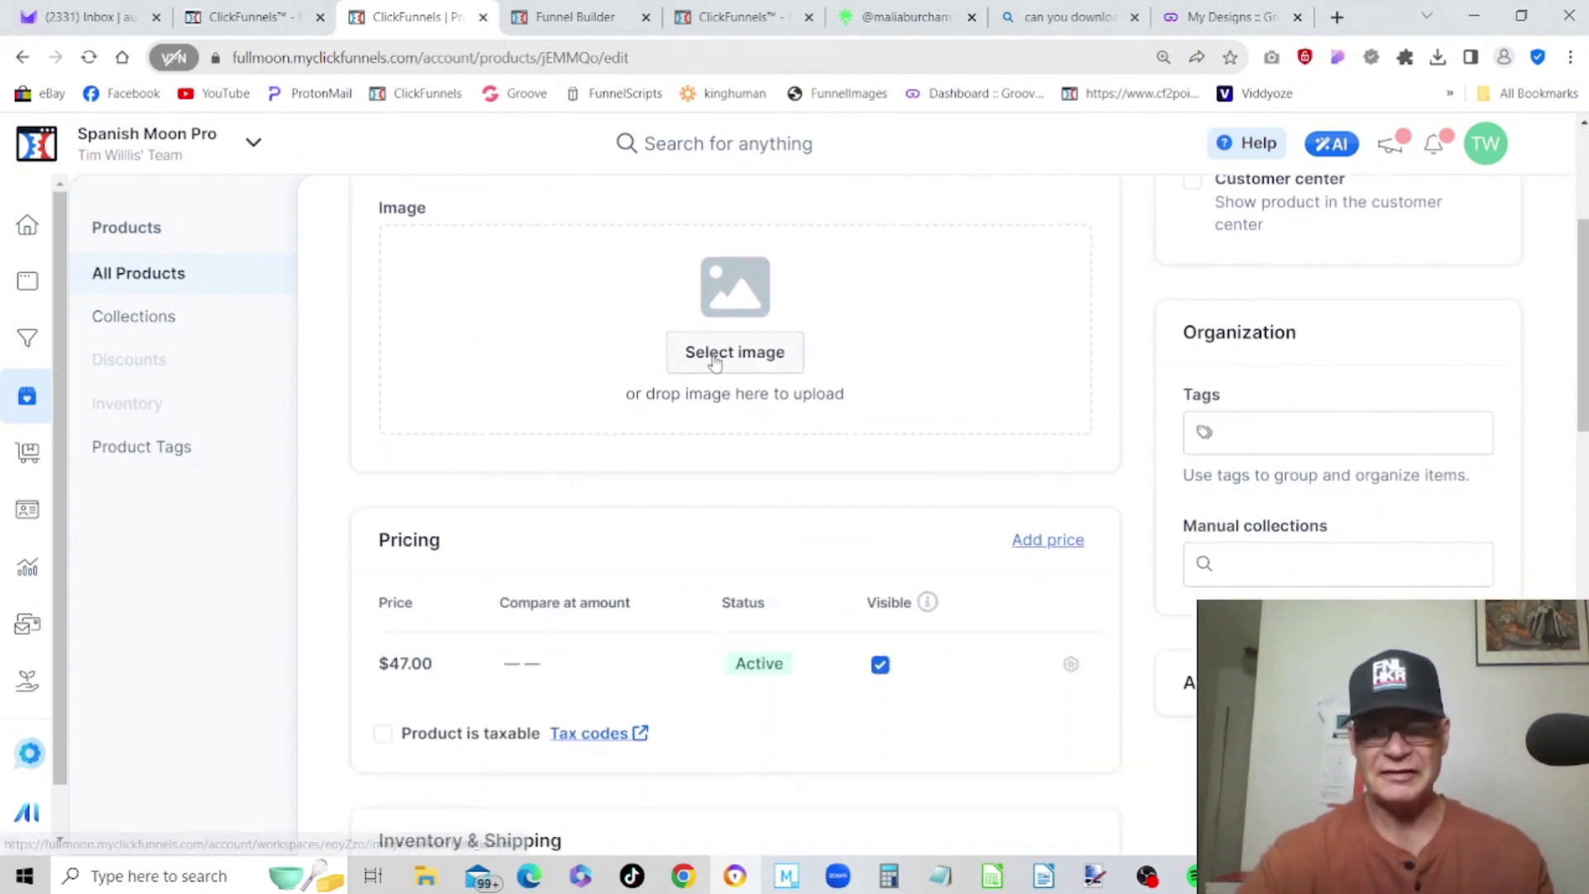
left_click(715, 363)
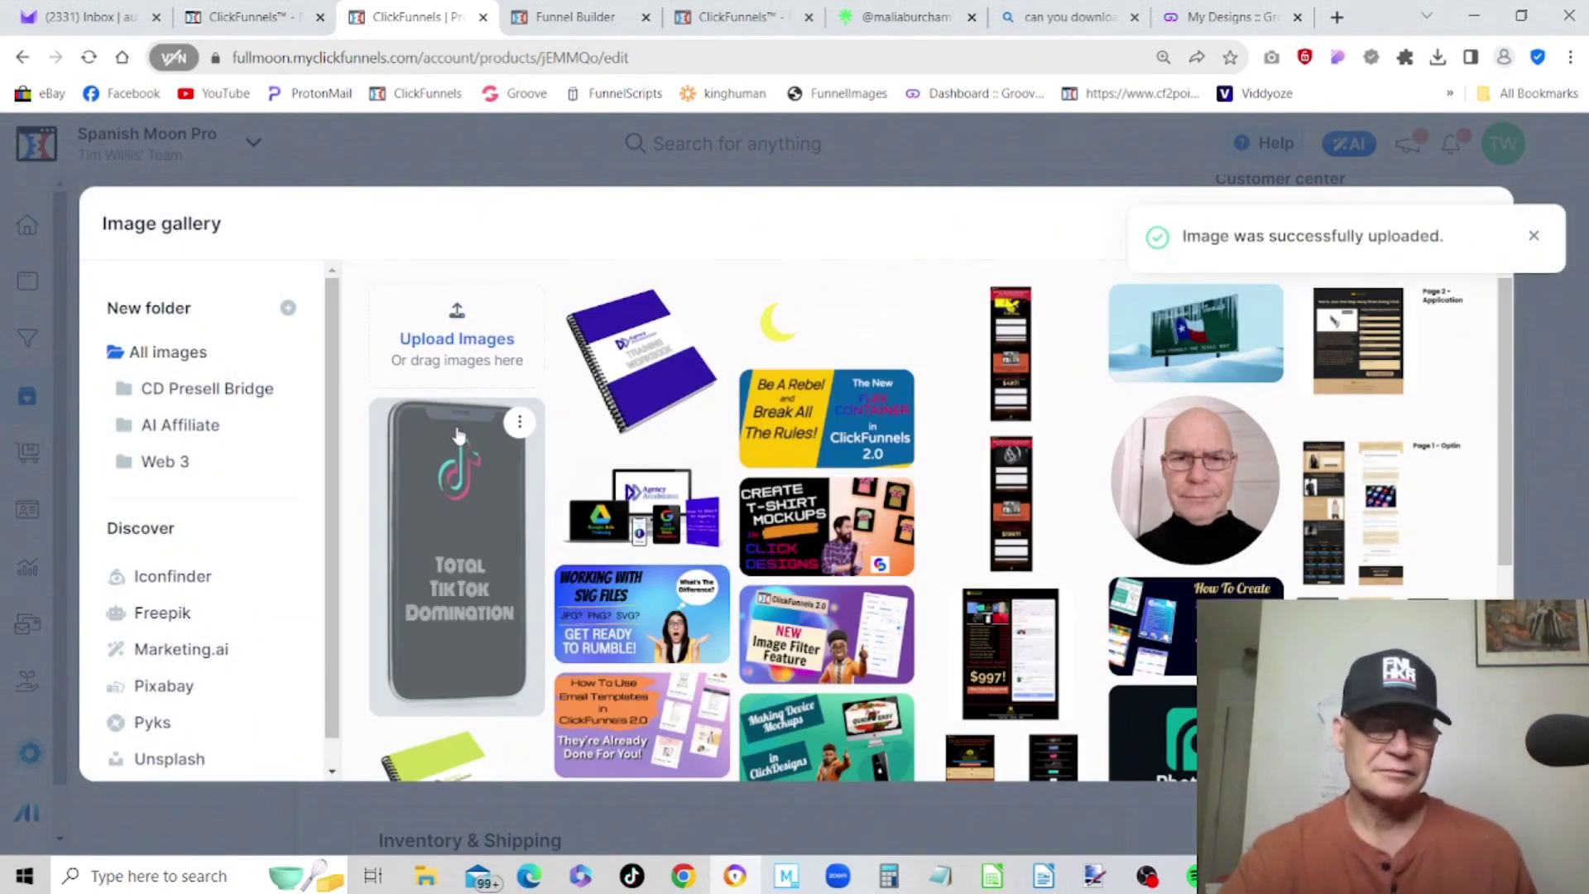
left_click(451, 495)
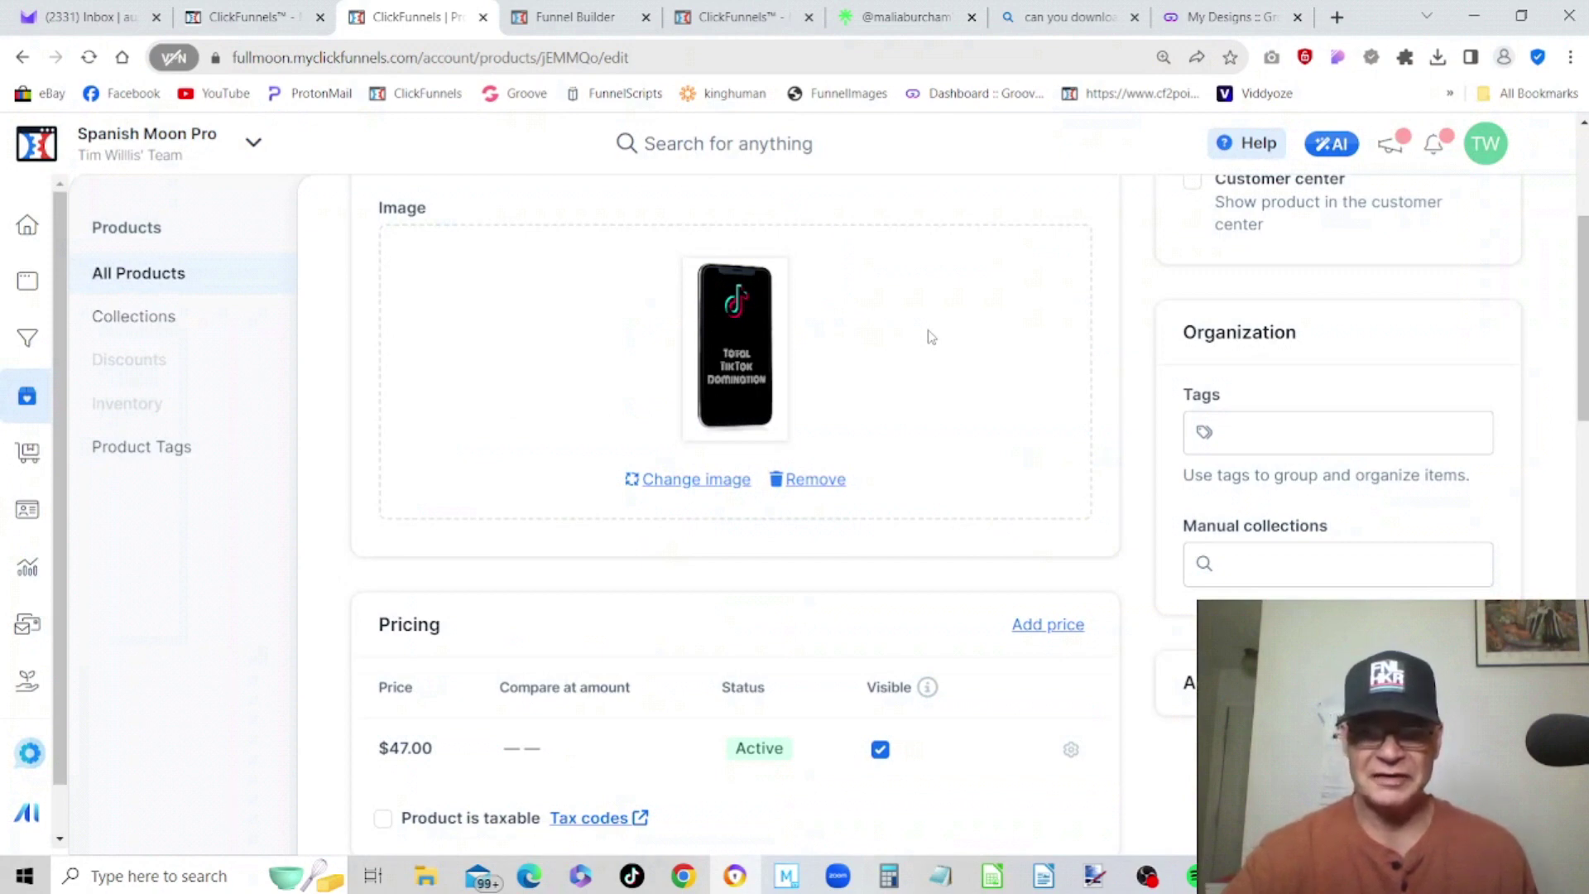
- Examine the product's pricing, inventory and shipping, purchase actions, variants, and SEO and sharing settings
scroll(930, 337, "down", 3)
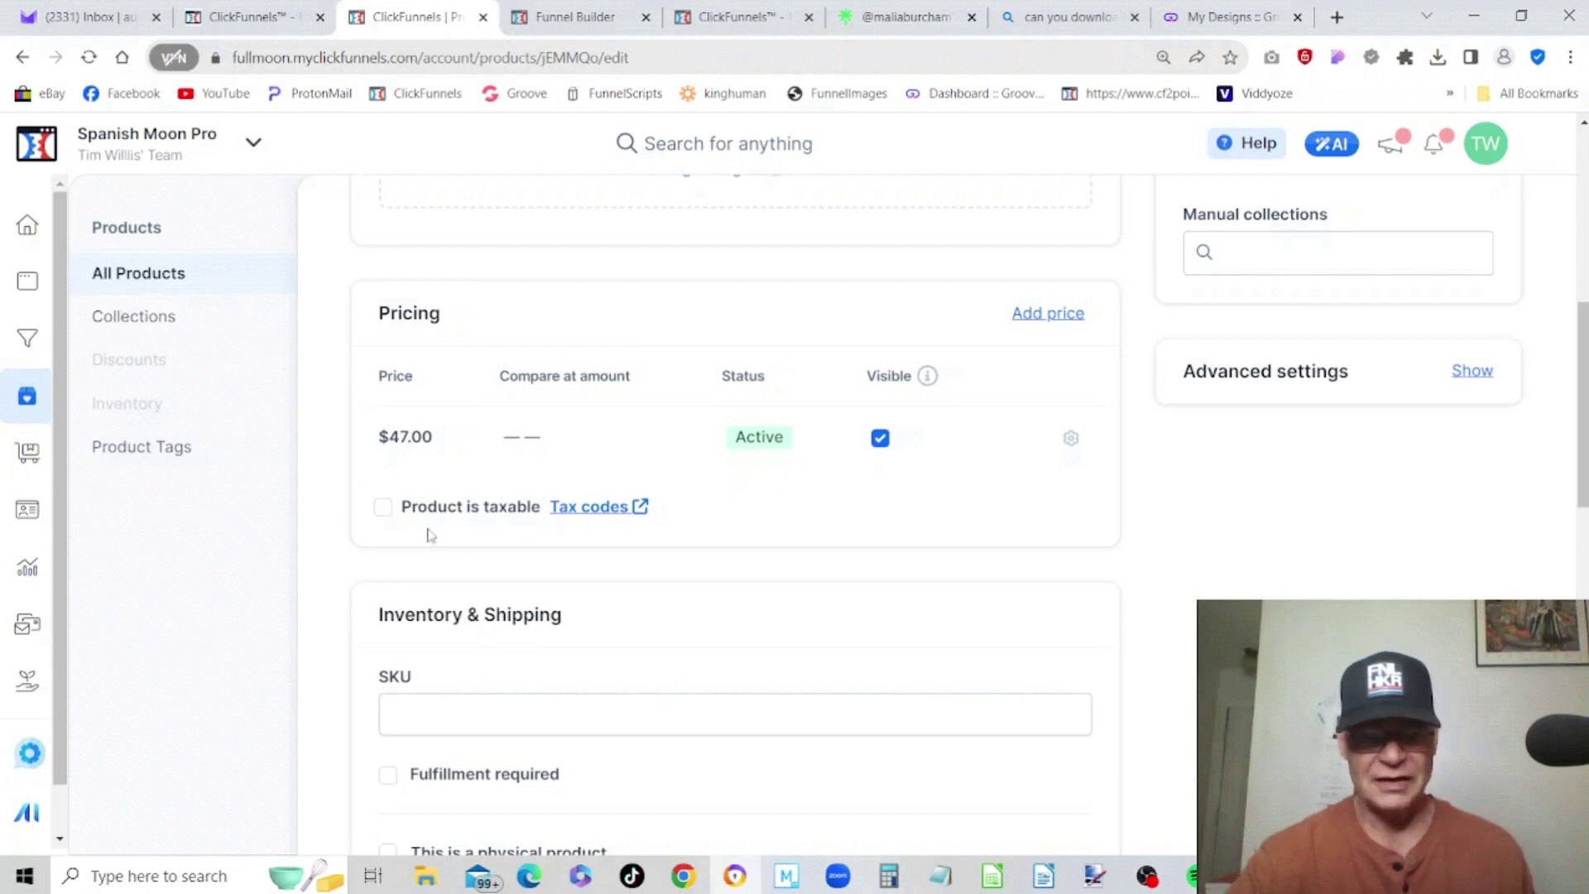
scroll(1582, 431, "down", 3)
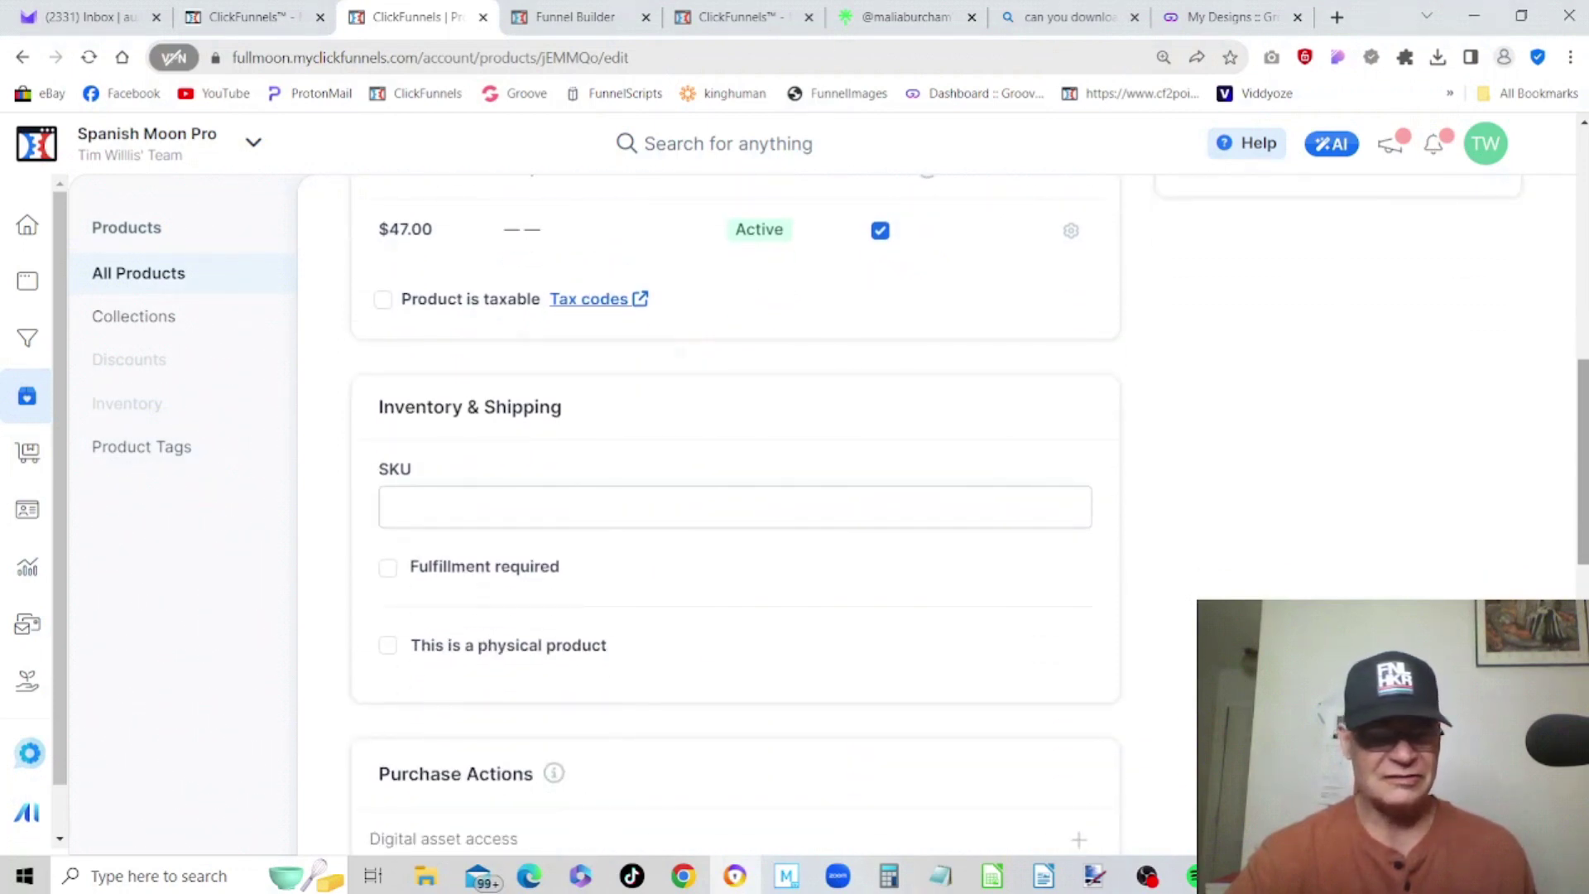
scroll(448, 445, "down", 3)
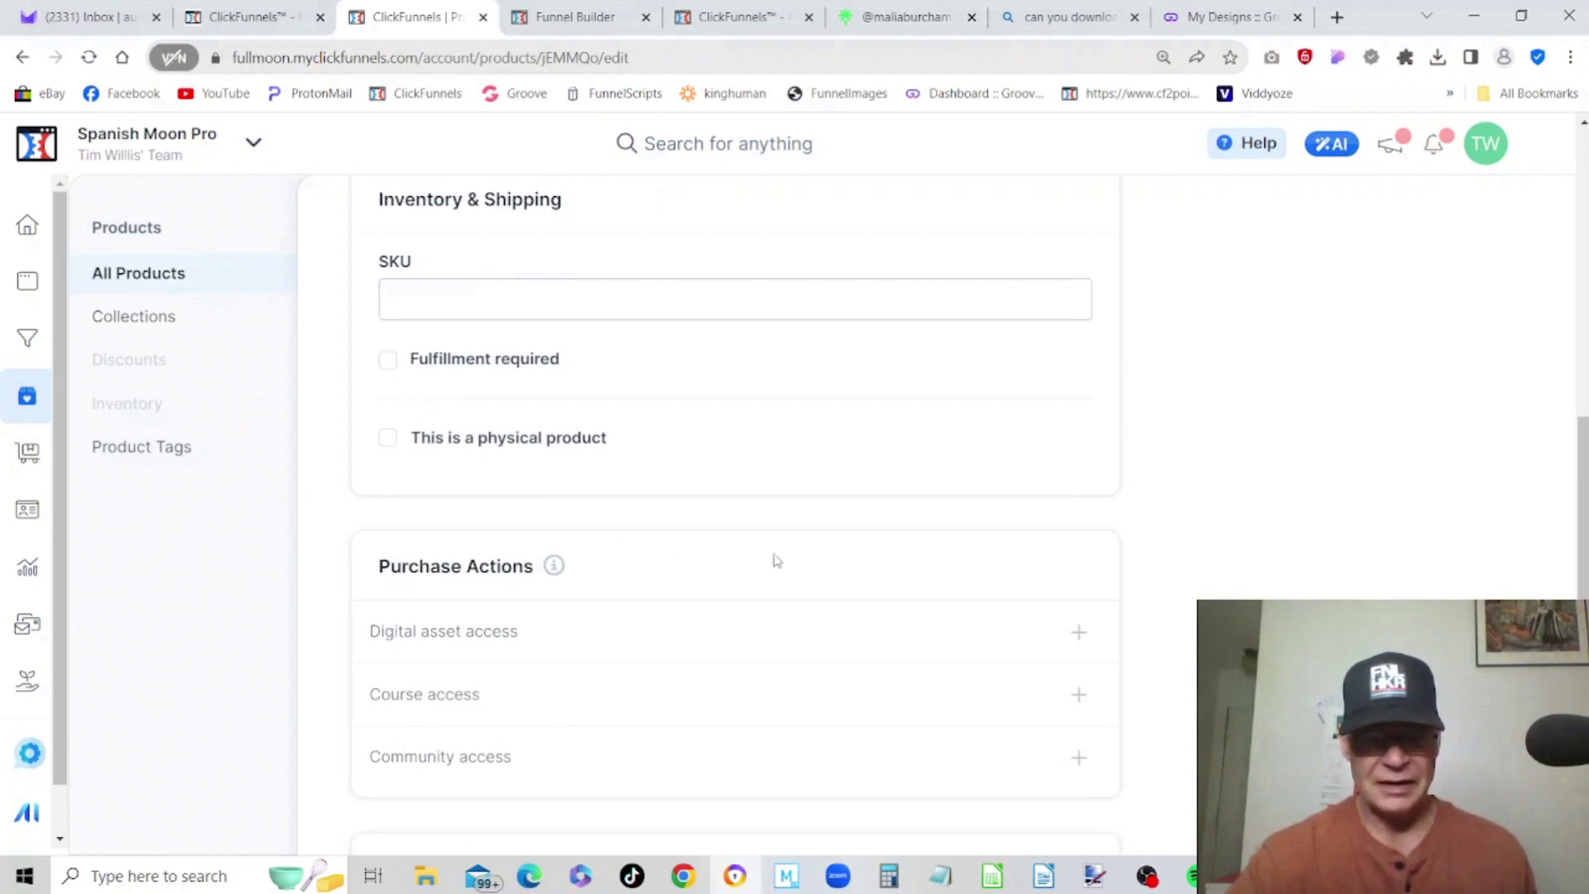
scroll(782, 583, "down", 1)
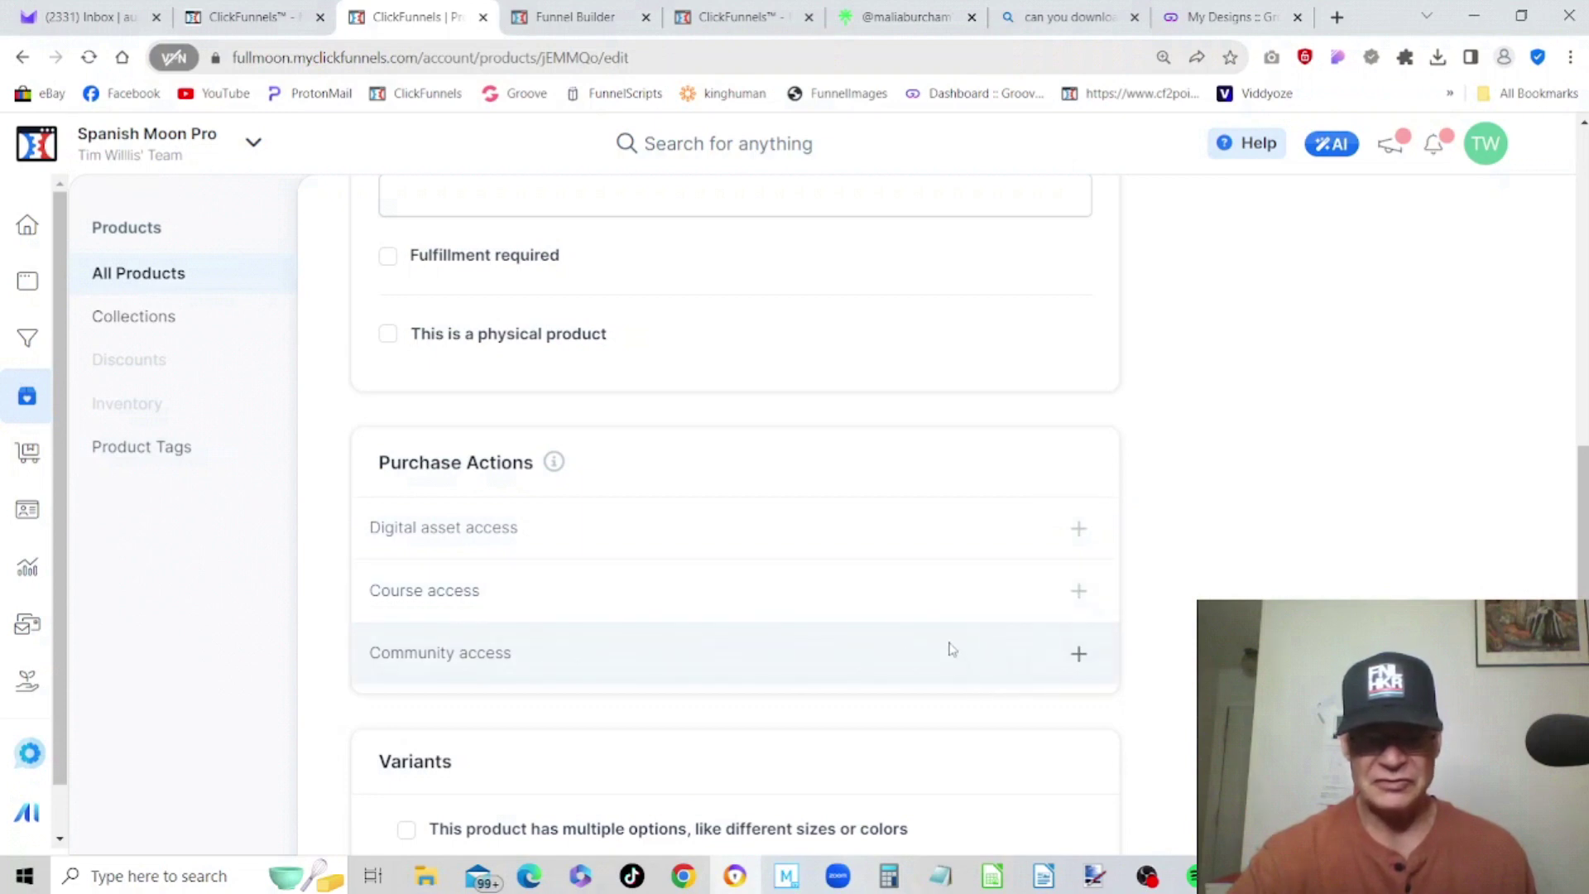
scroll(950, 649, "down", 5)
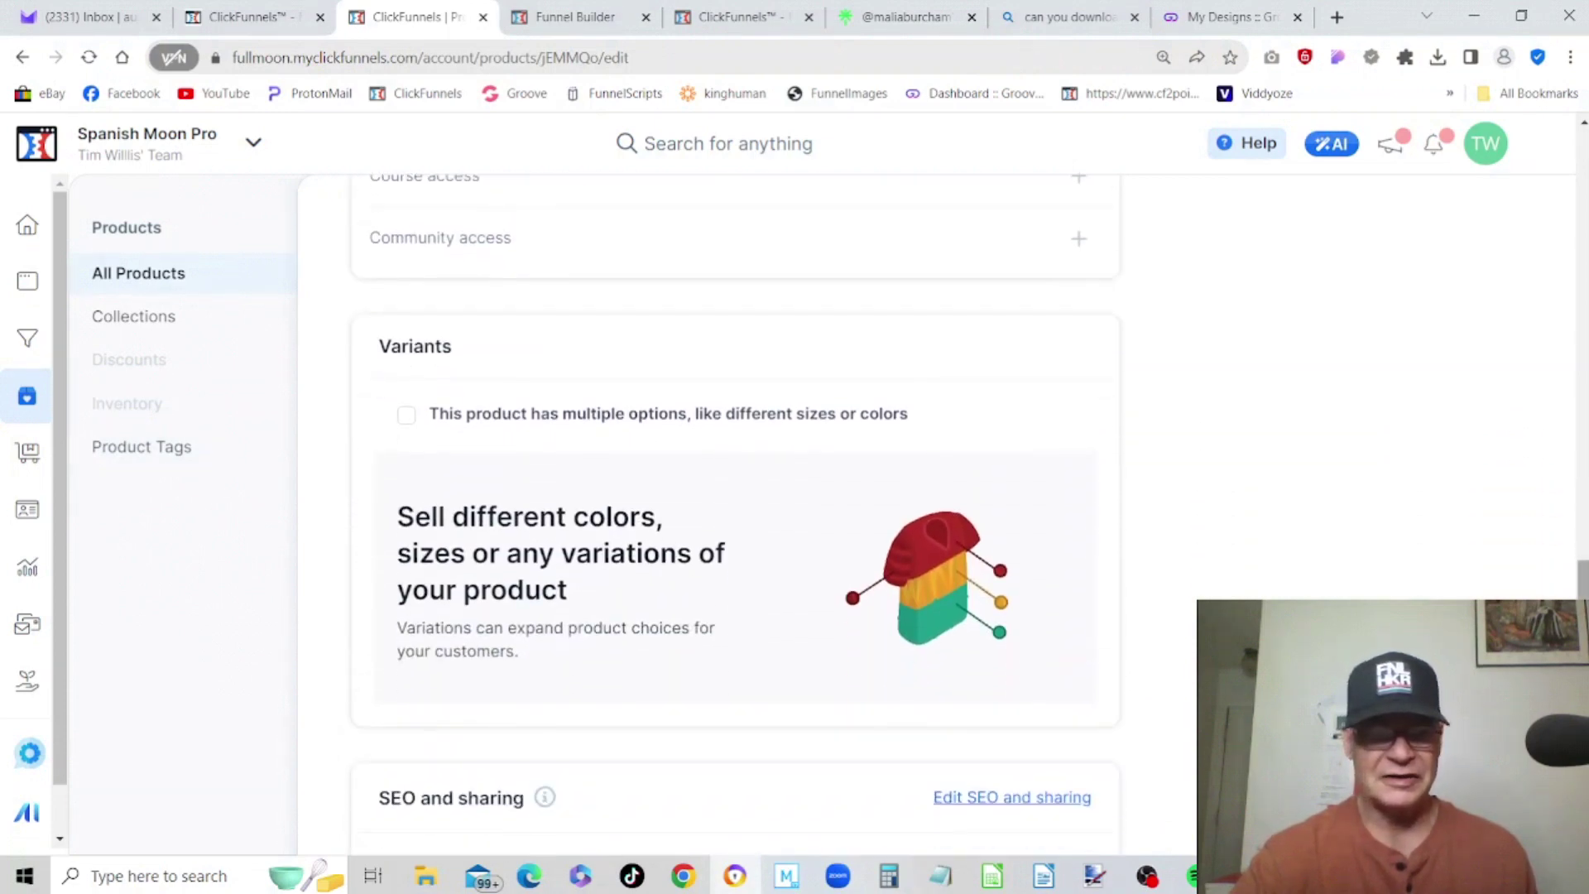
scroll(735, 513, "down", 3)
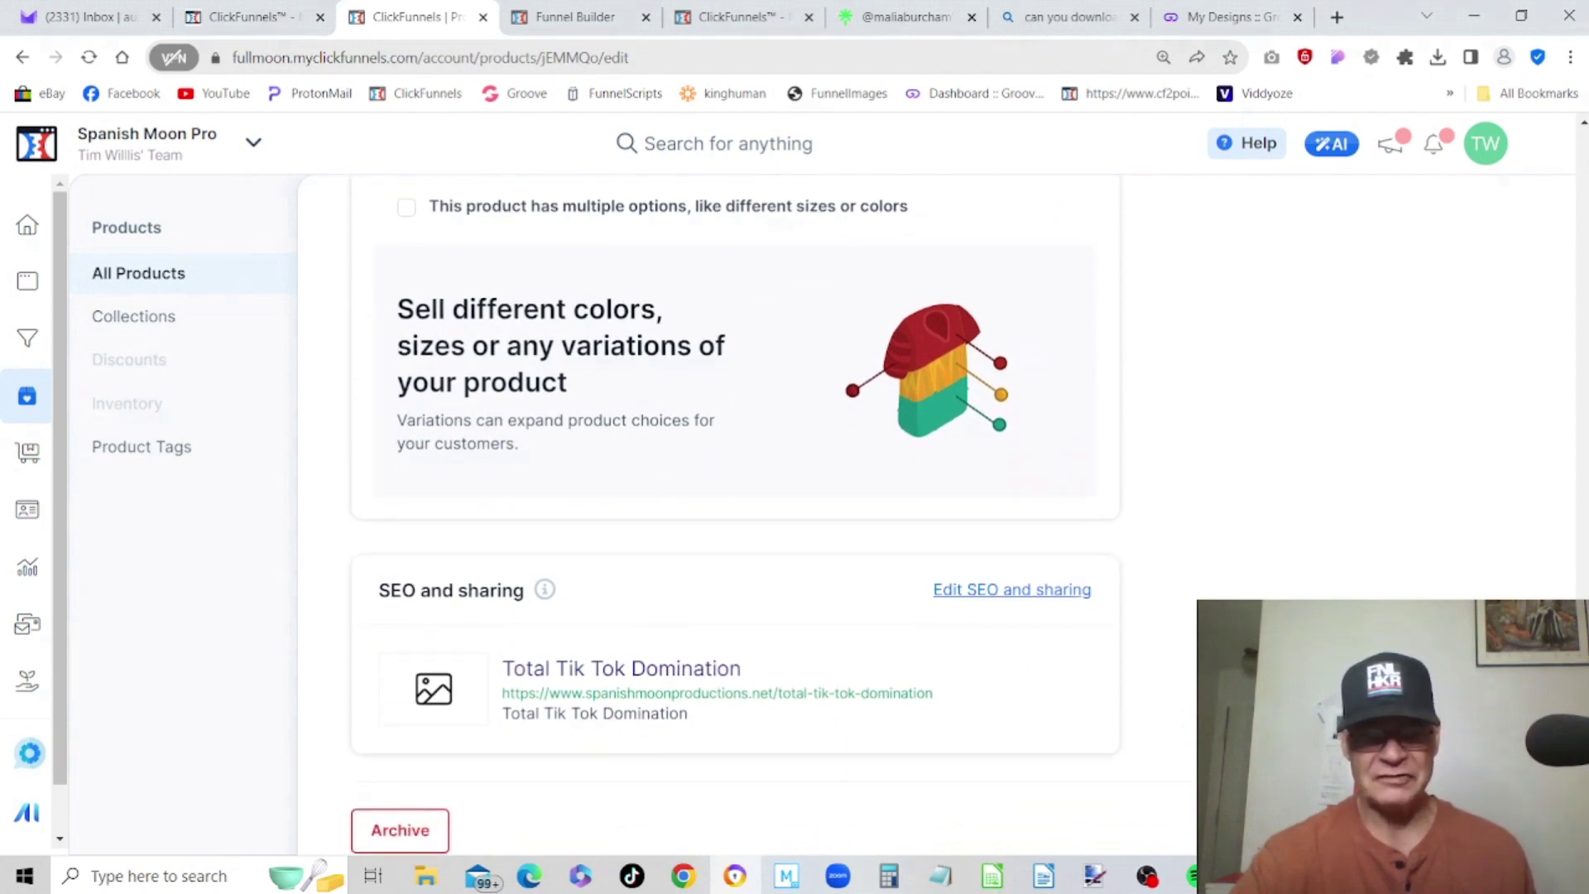
scroll(735, 526, "down", 1)
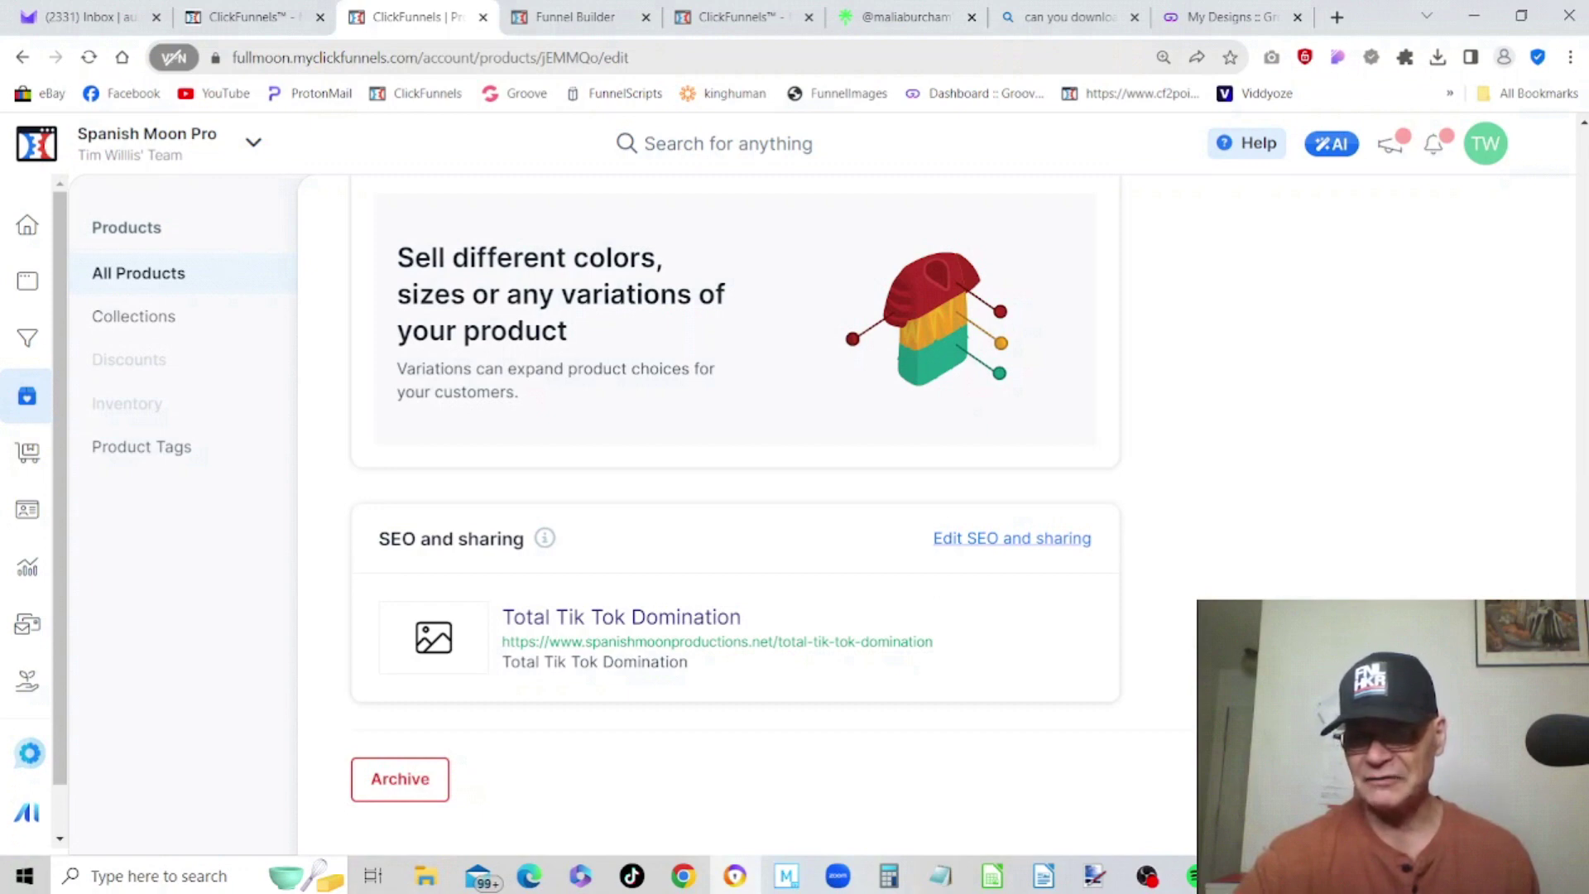
scroll(735, 496, "up", 1)
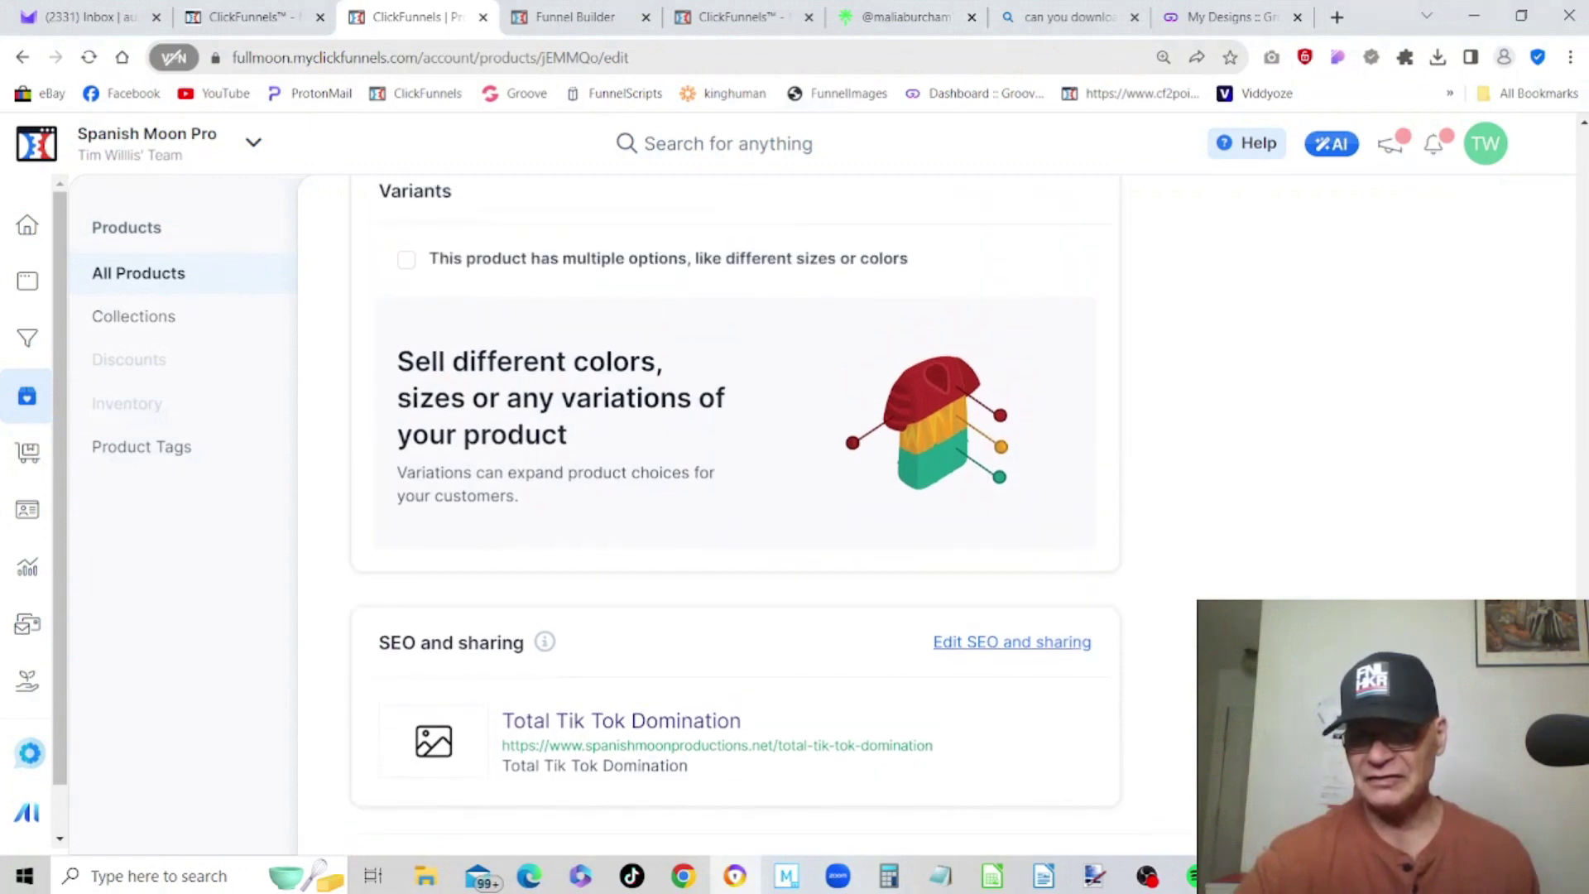
scroll(735, 497, "up", 10)
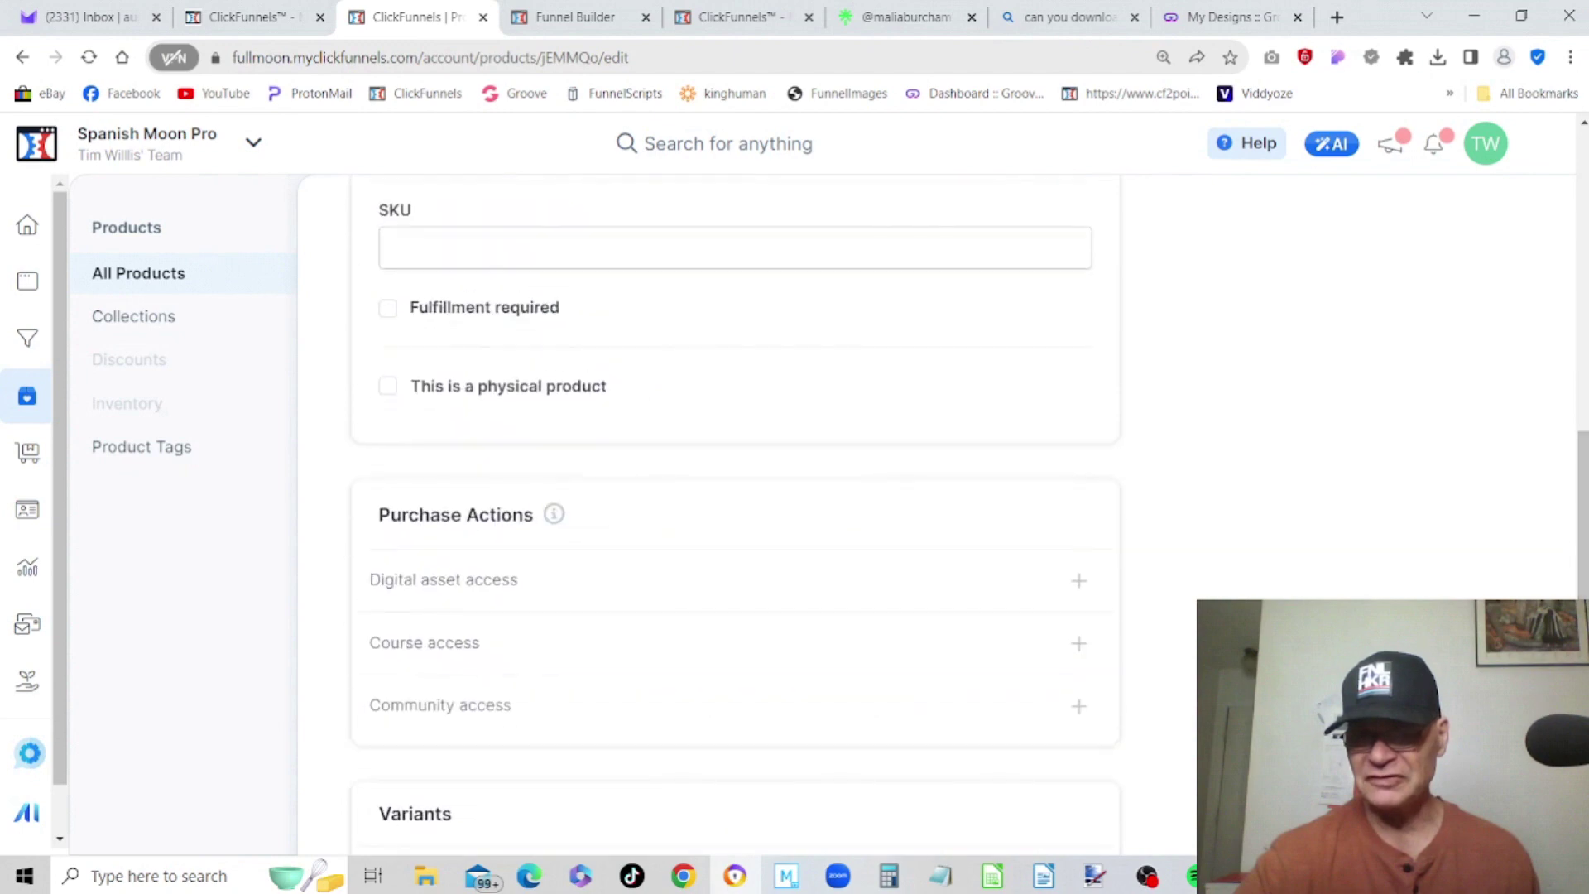
scroll(735, 496, "up", 7)
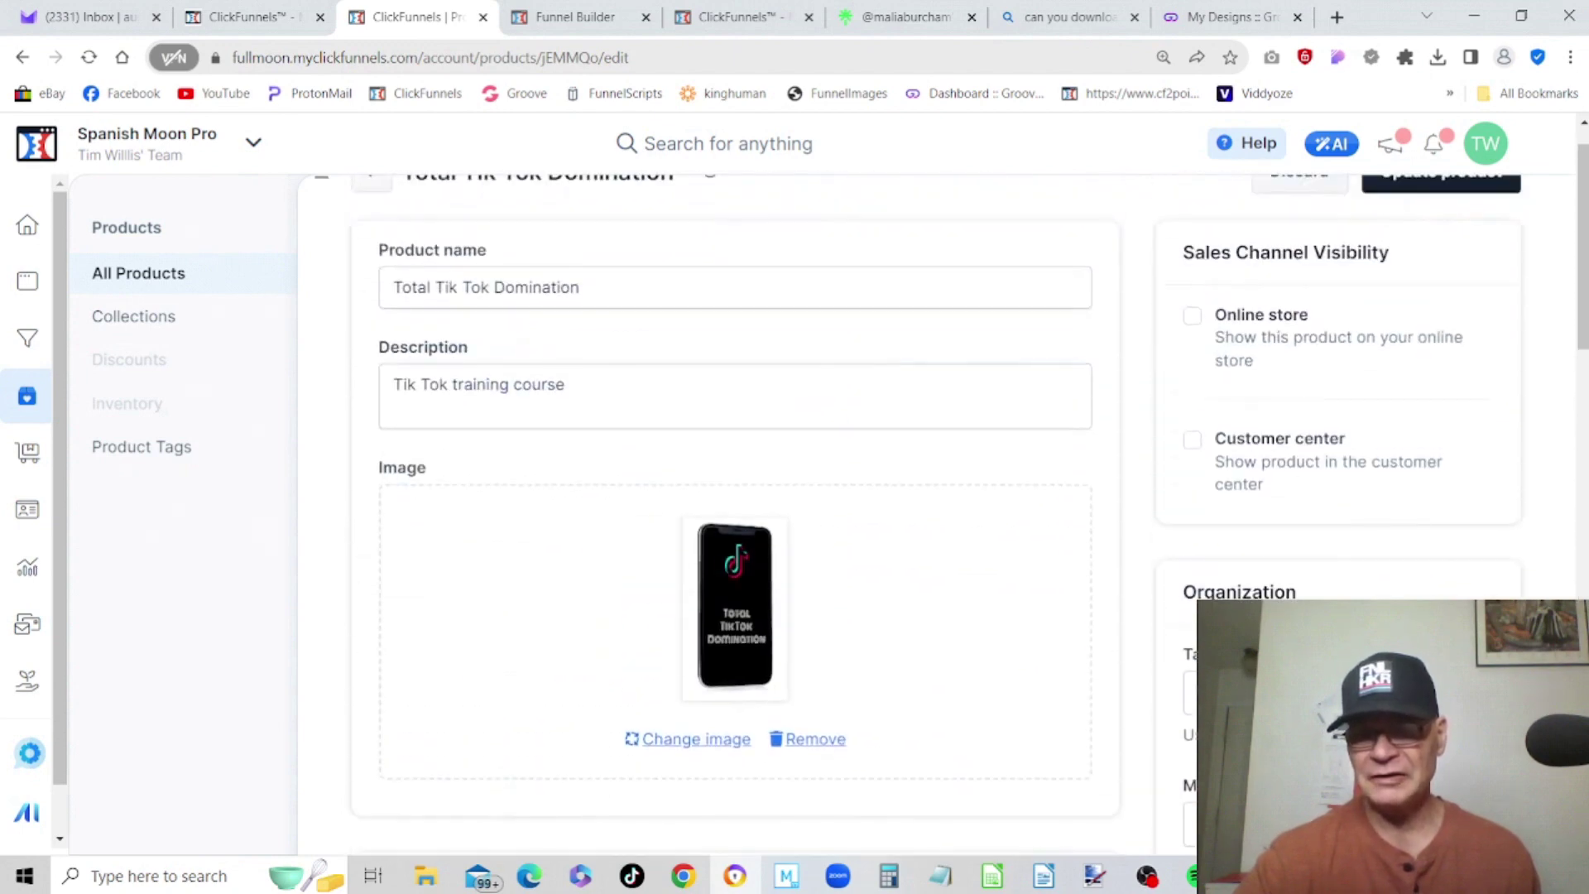
- Expand the product's advanced settings and examine the template page, redirect funnel and page live mode options
scroll(735, 497, "down", 1)
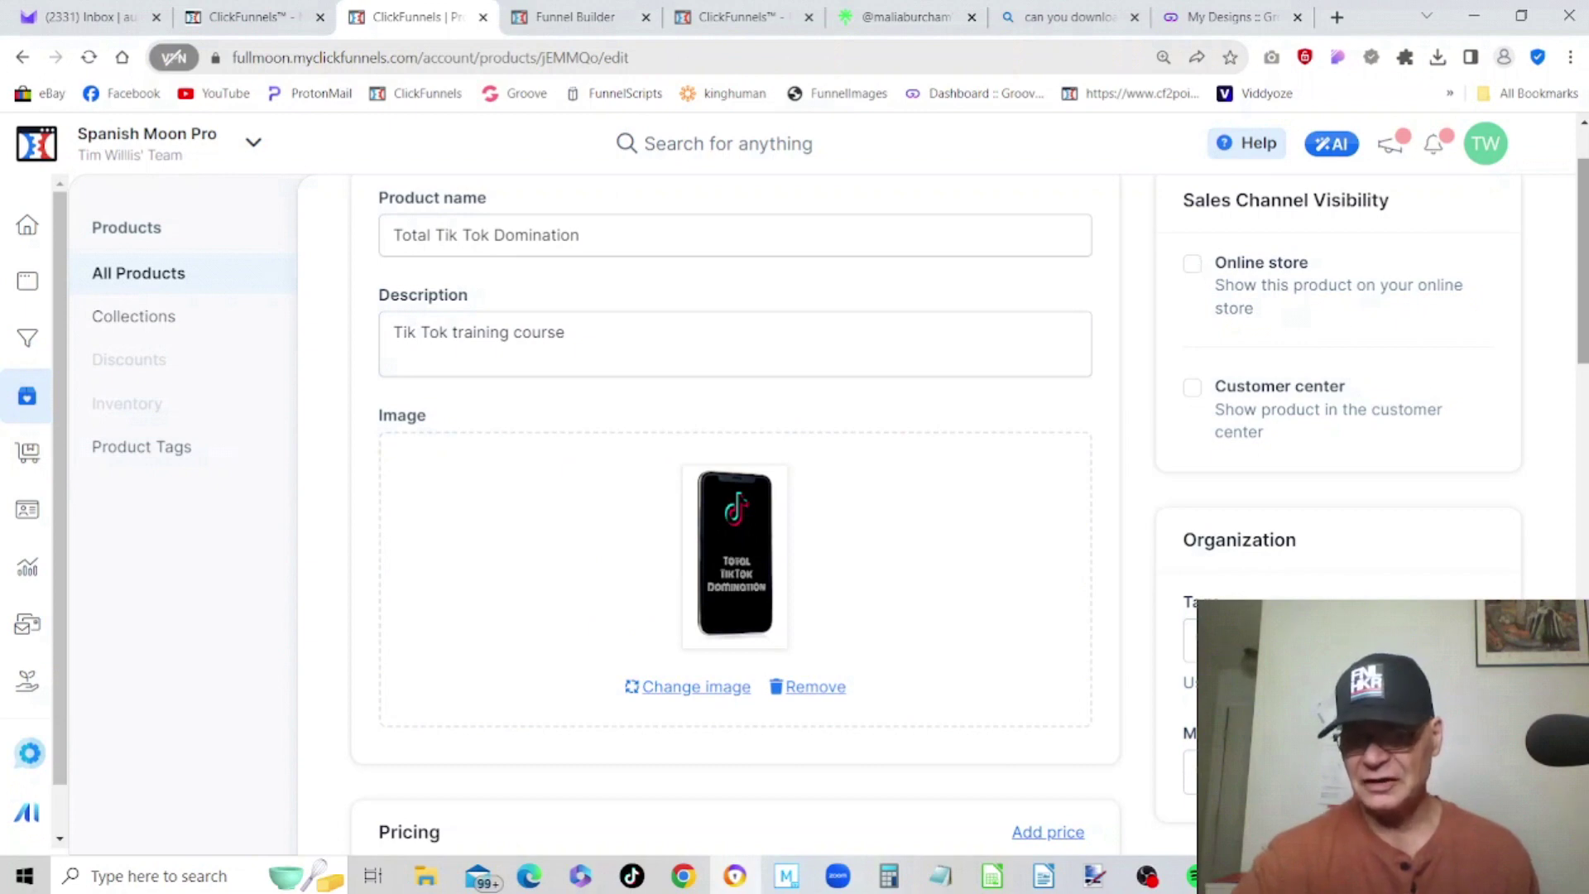
scroll(1369, 320, "down", 3)
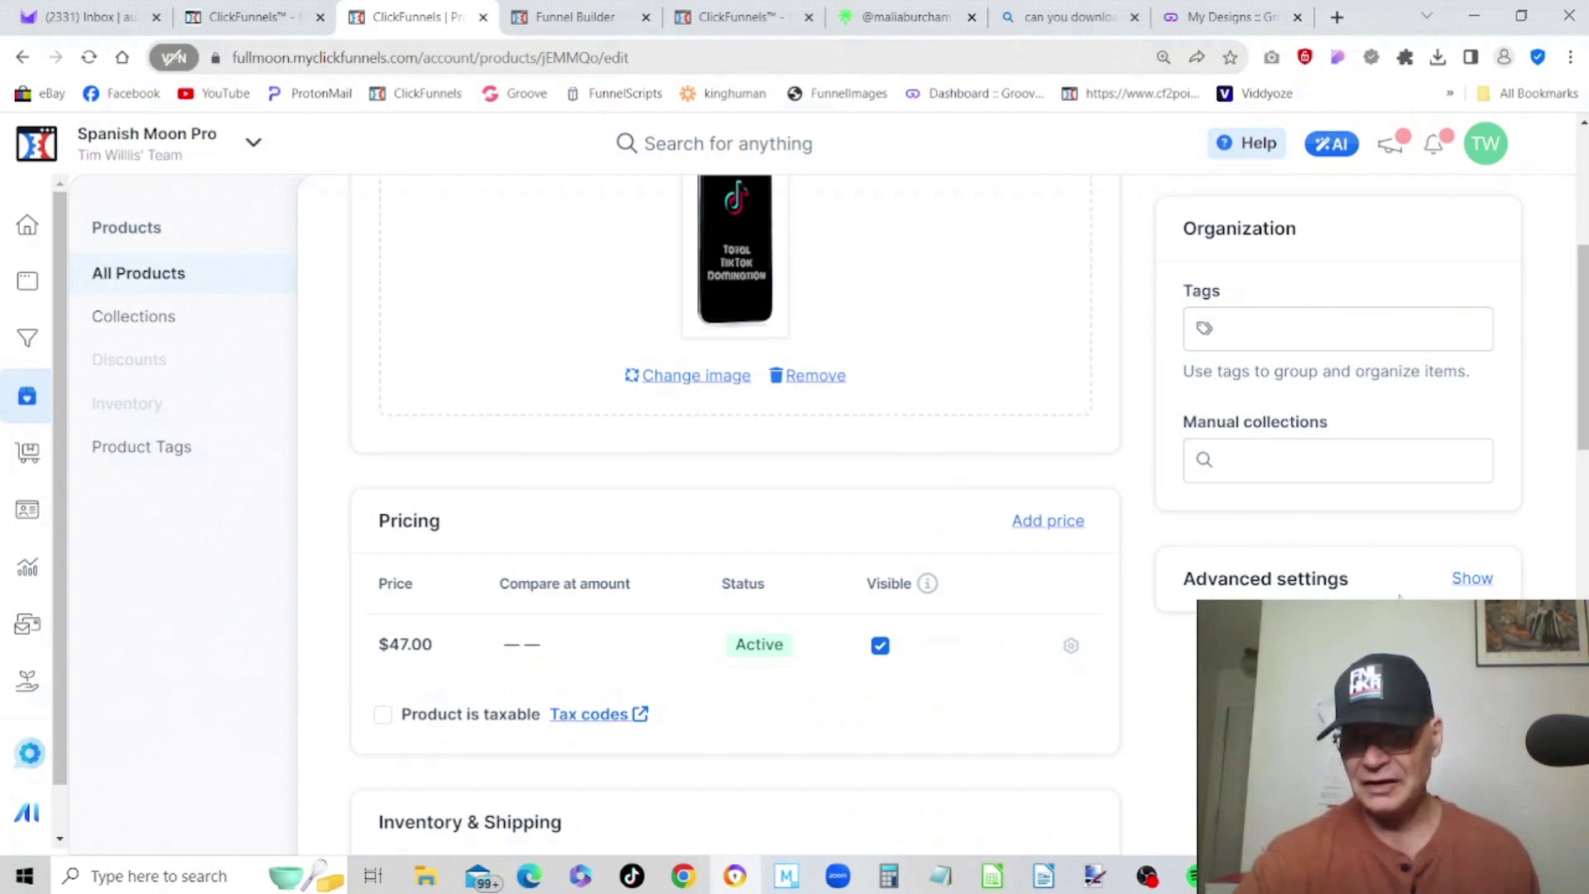
left_click(1477, 581)
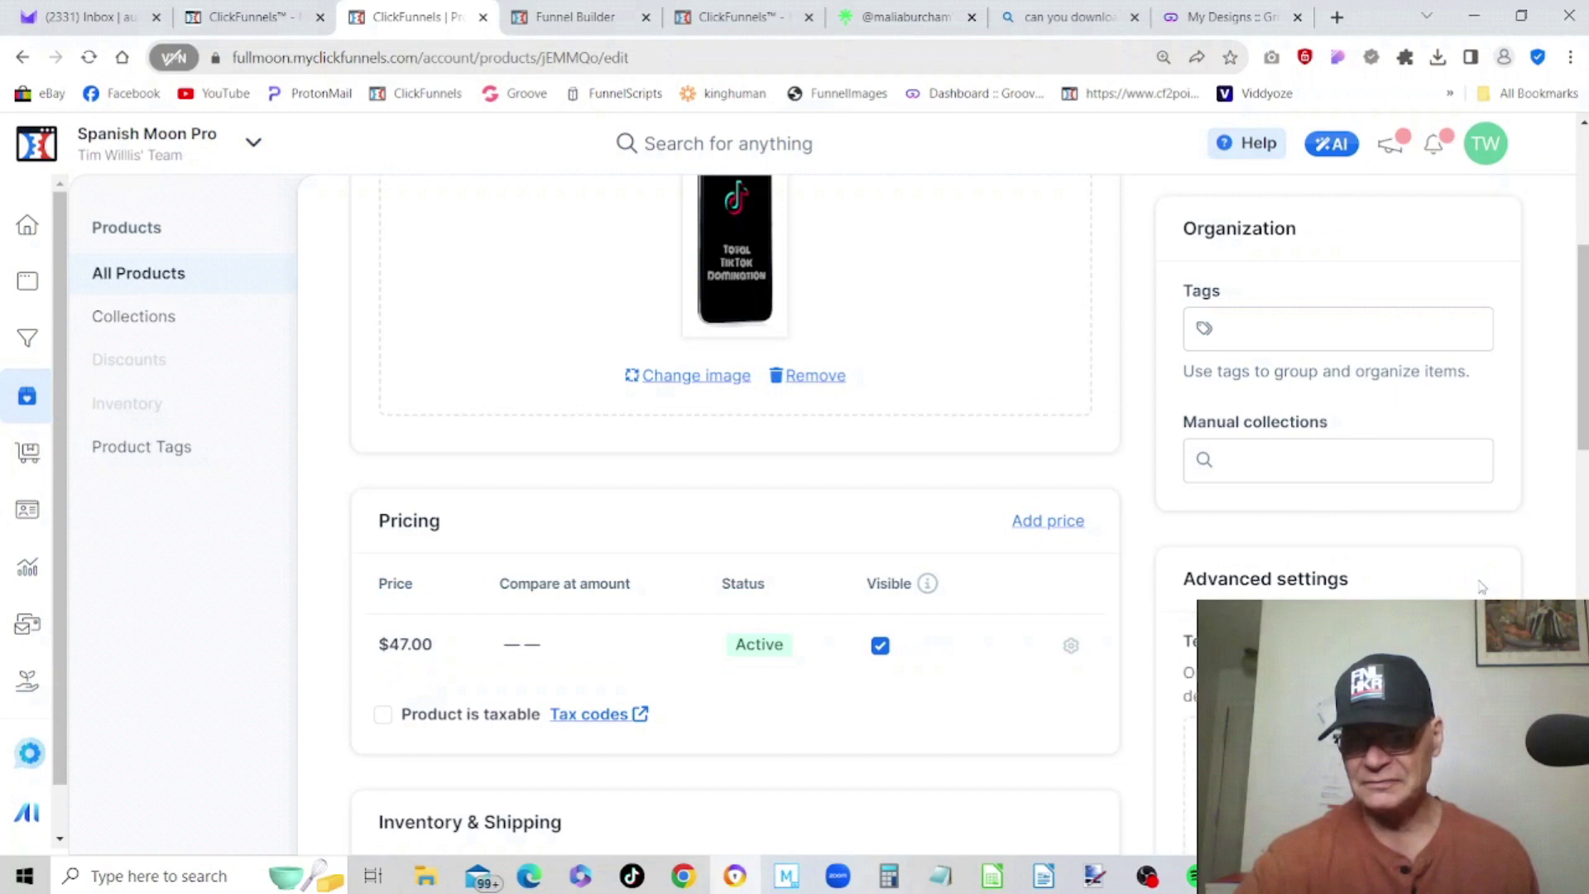
scroll(735, 497, "down", 4)
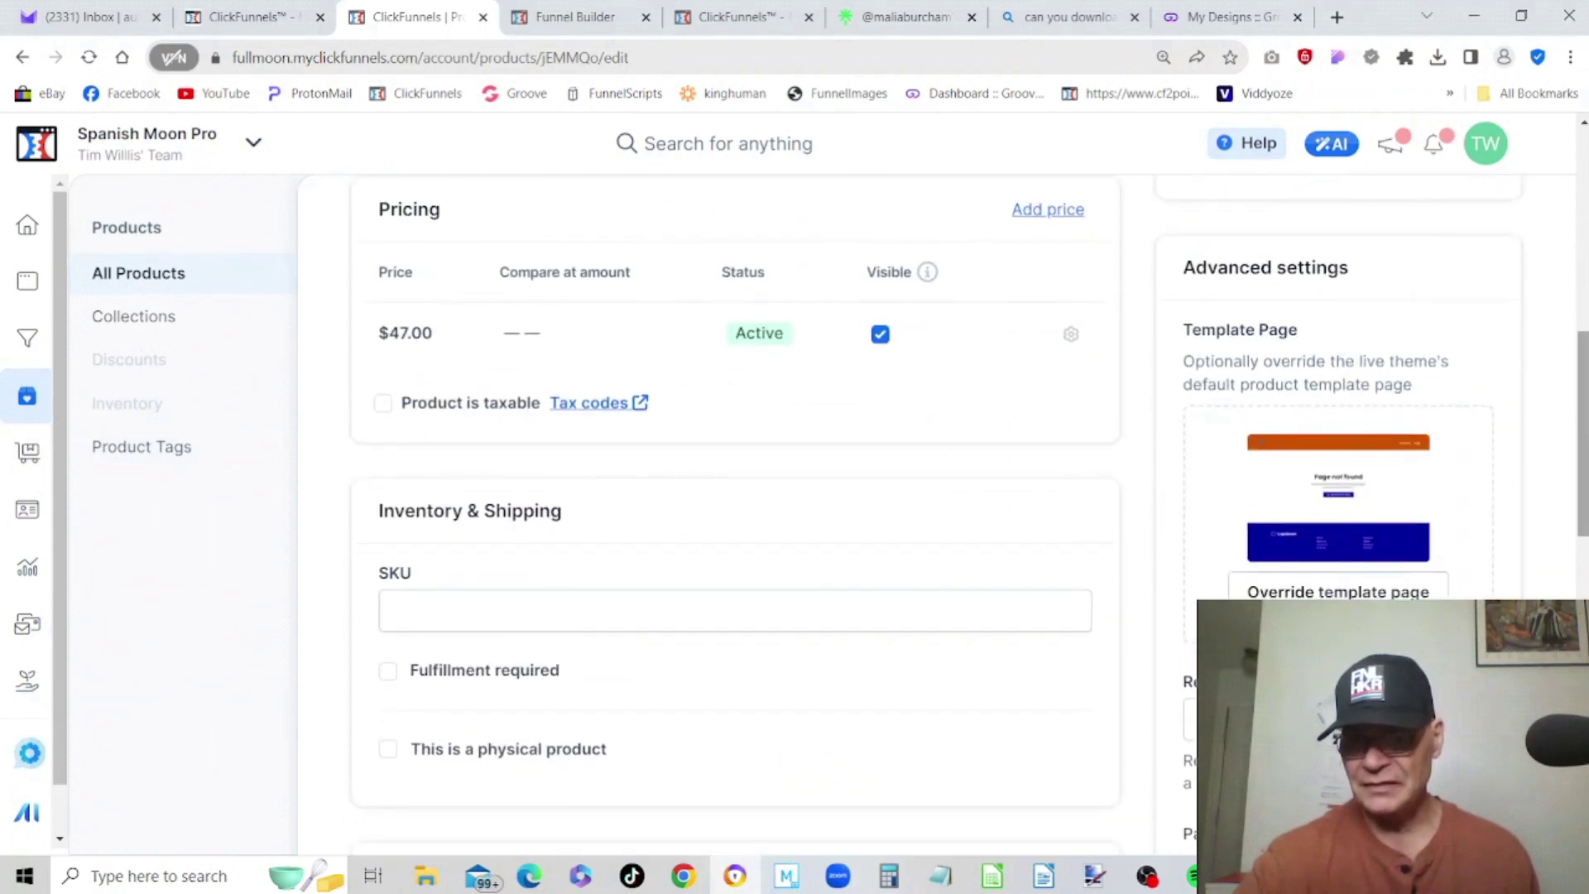
scroll(735, 496, "down", 1)
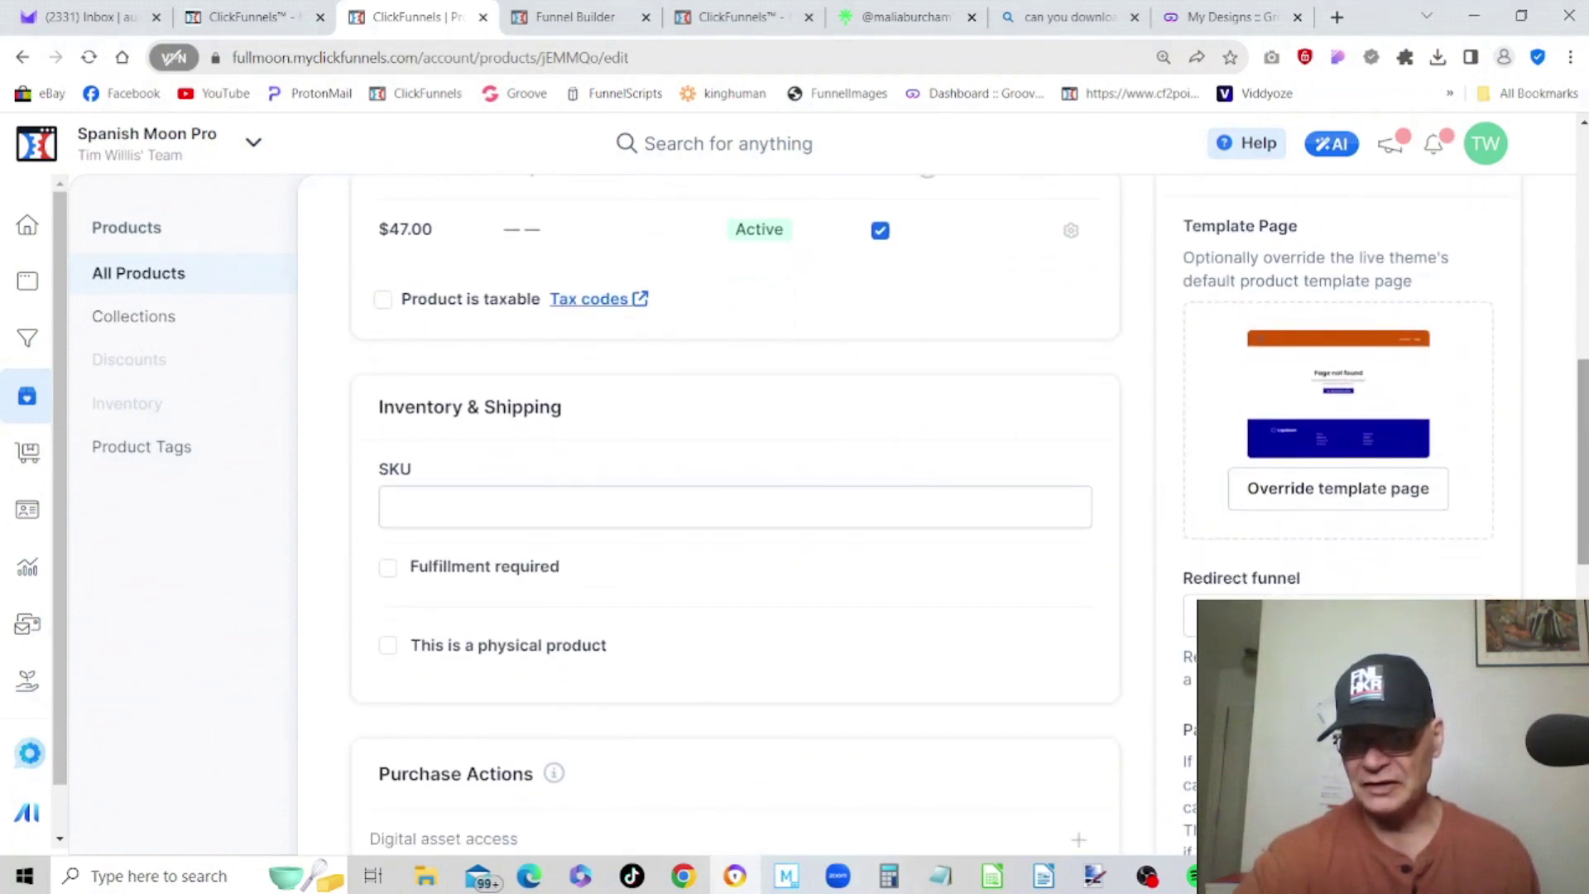
scroll(735, 496, "down", 2)
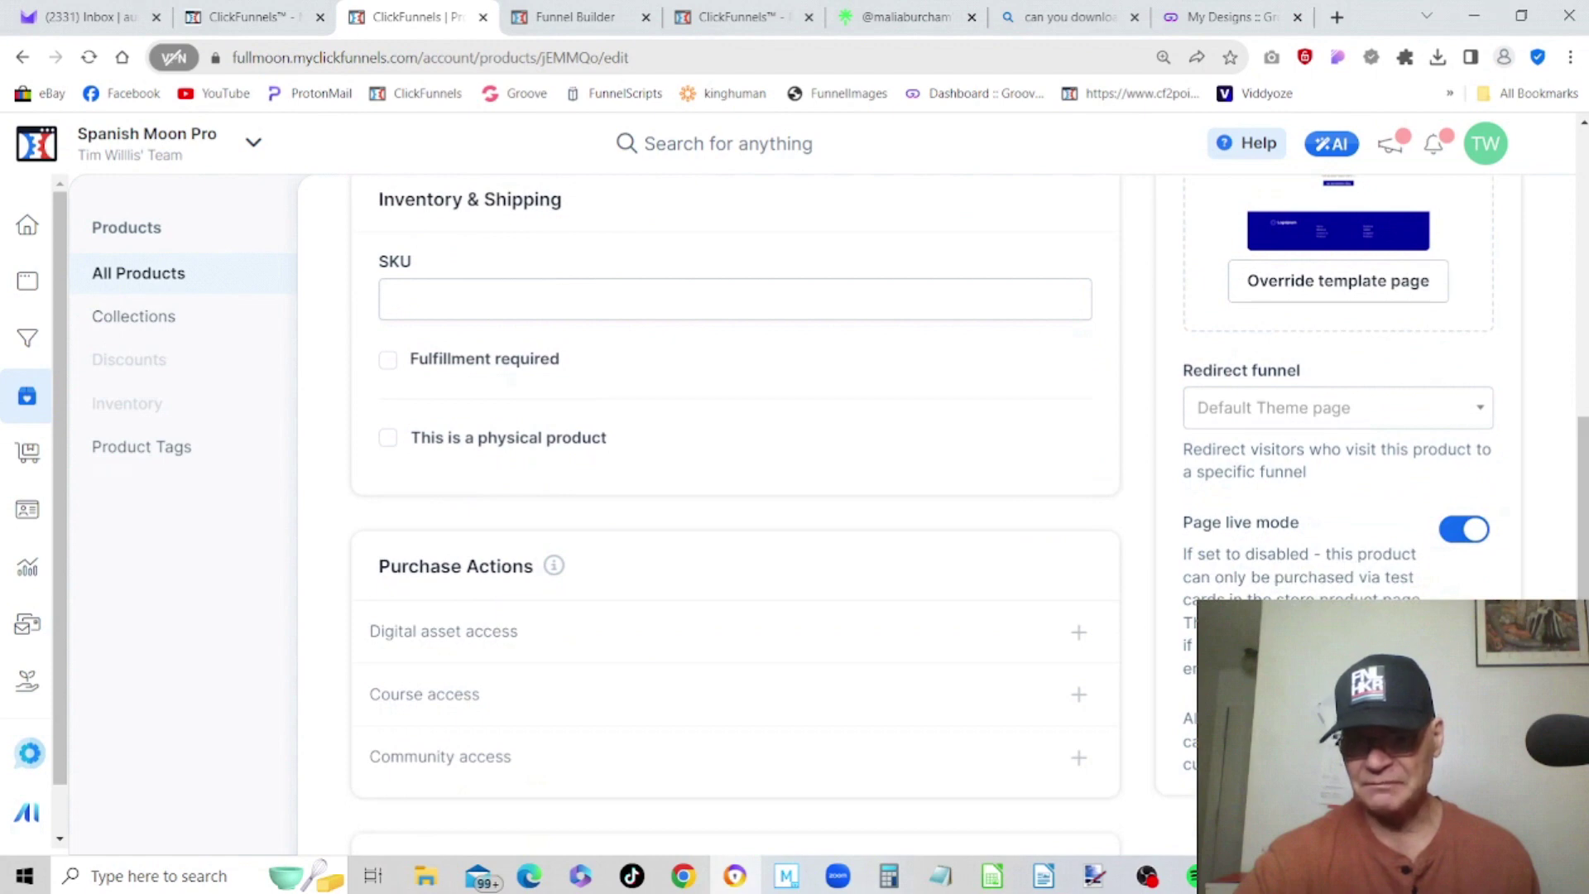
scroll(735, 497, "up", 7)
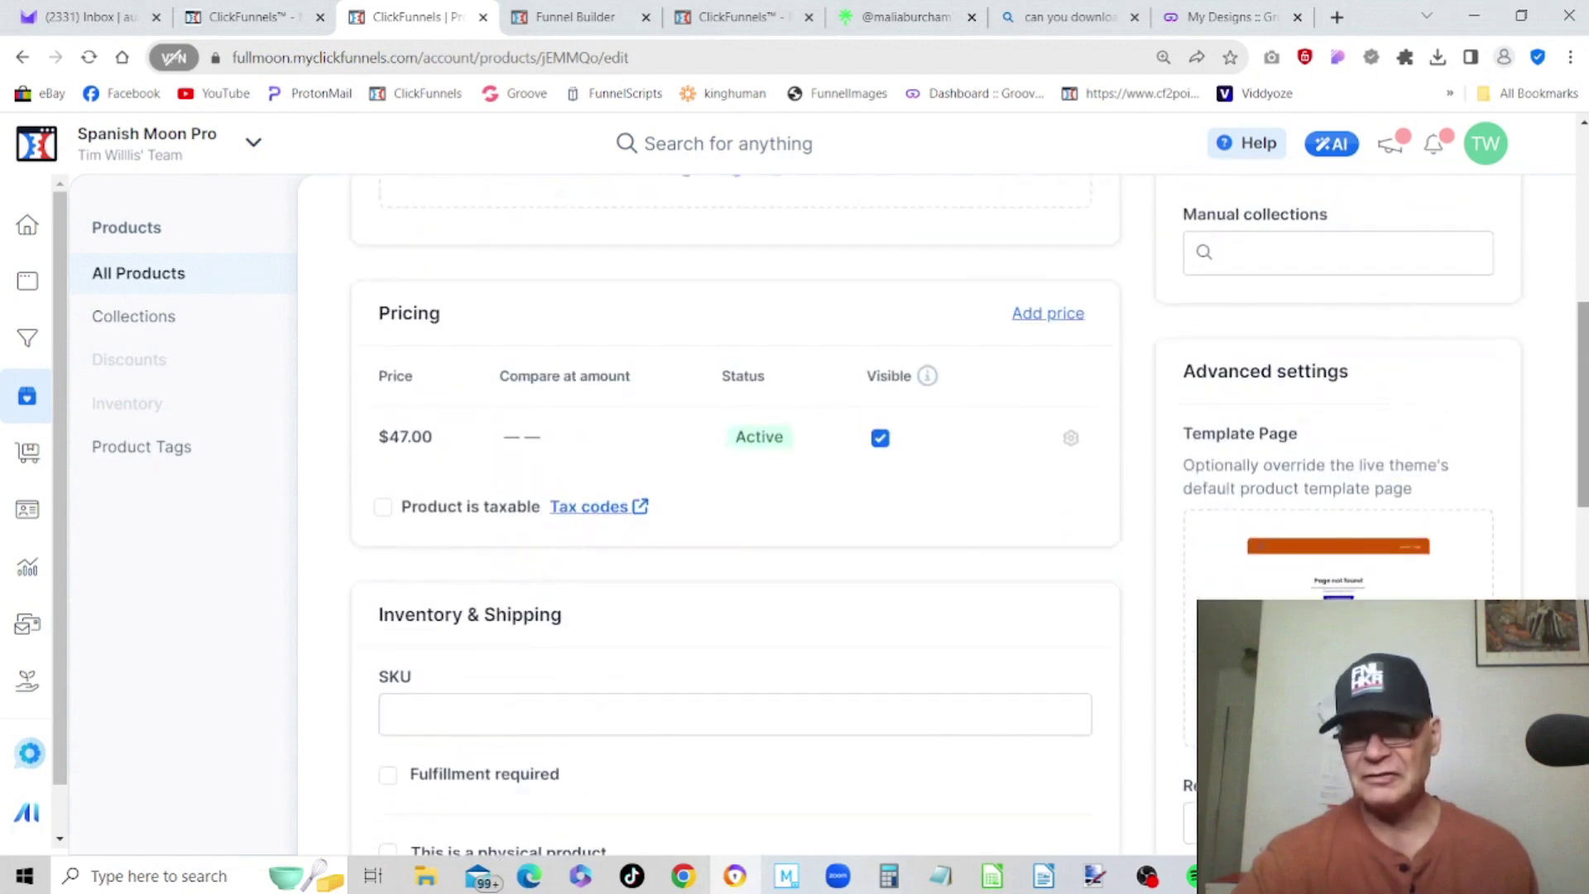
scroll(734, 496, "down", 1)
scroll(735, 497, "up", 1)
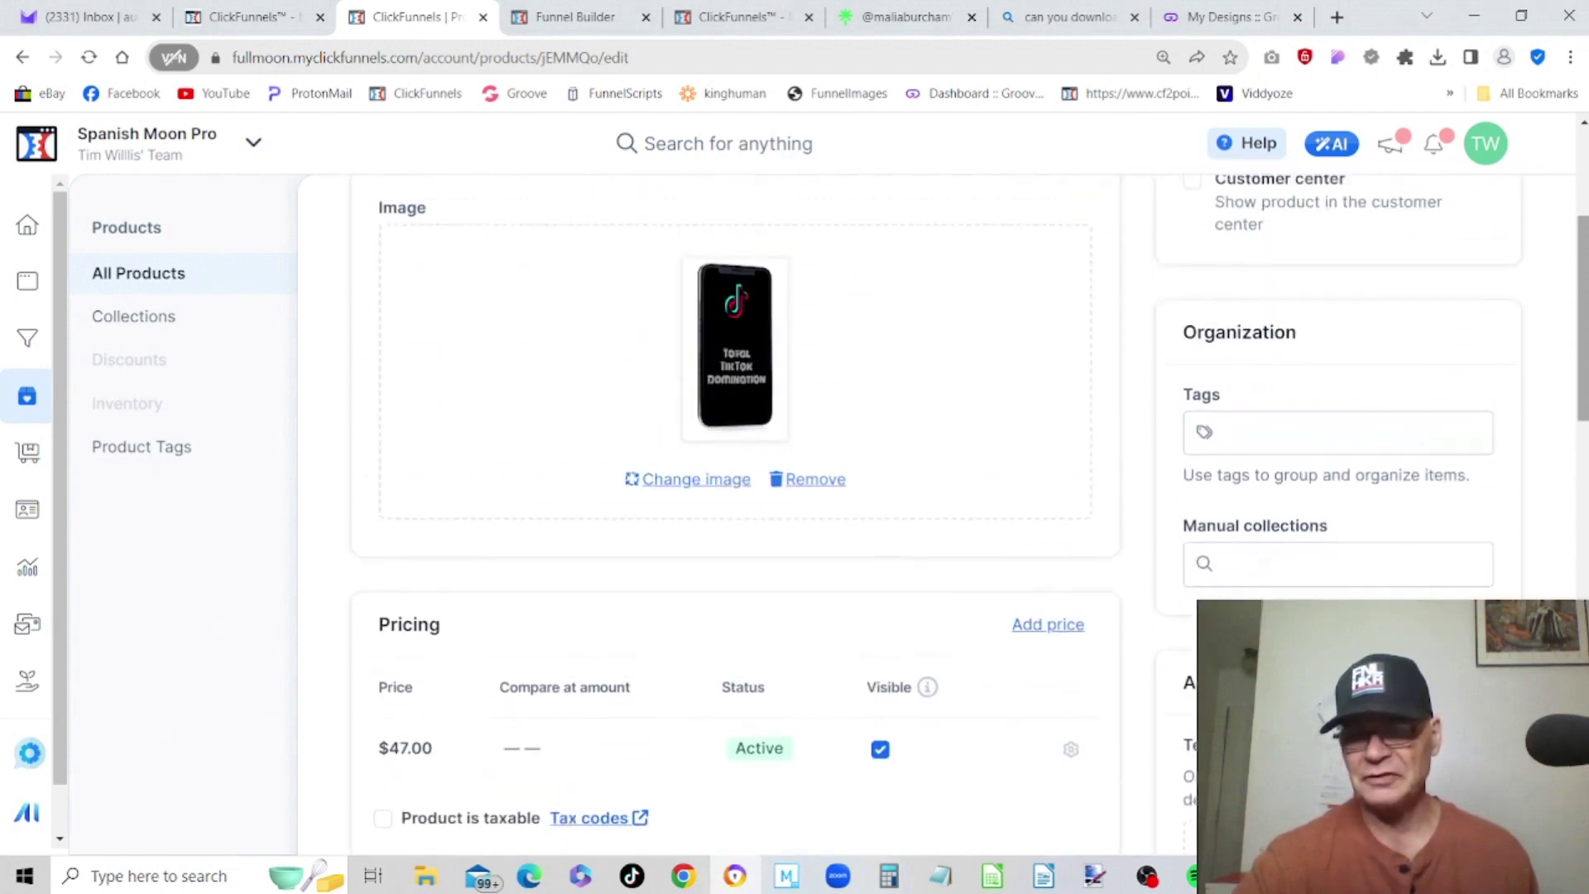
- Save the updated Total Tik Tok Domination product with its new image
scroll(734, 497, "up", 3)
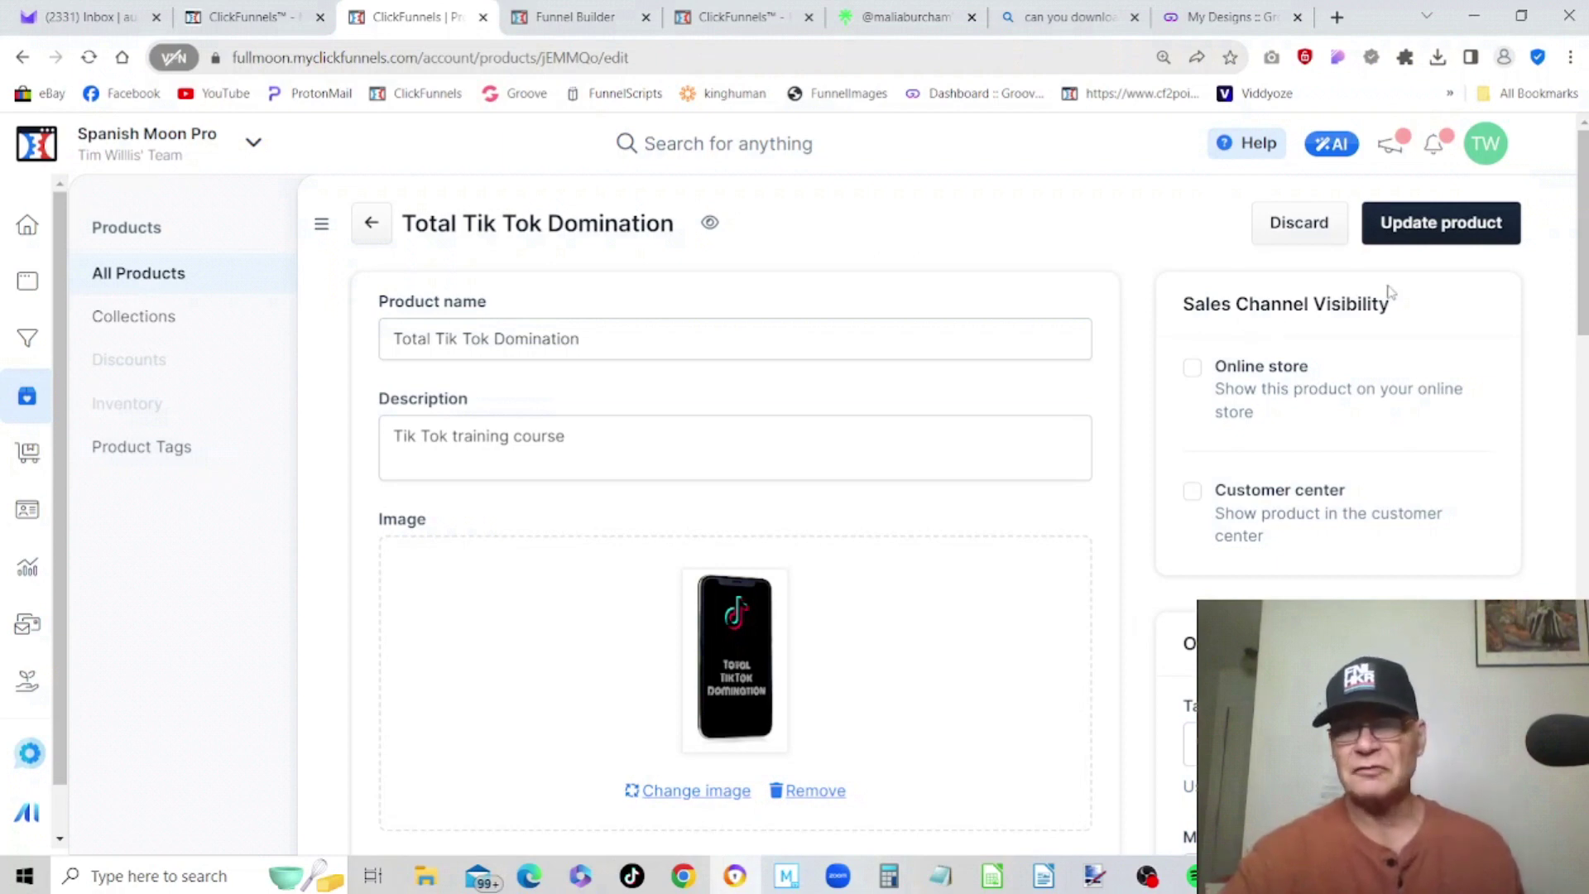
scroll(1324, 348, "down", 4)
scroll(1315, 358, "up", 4)
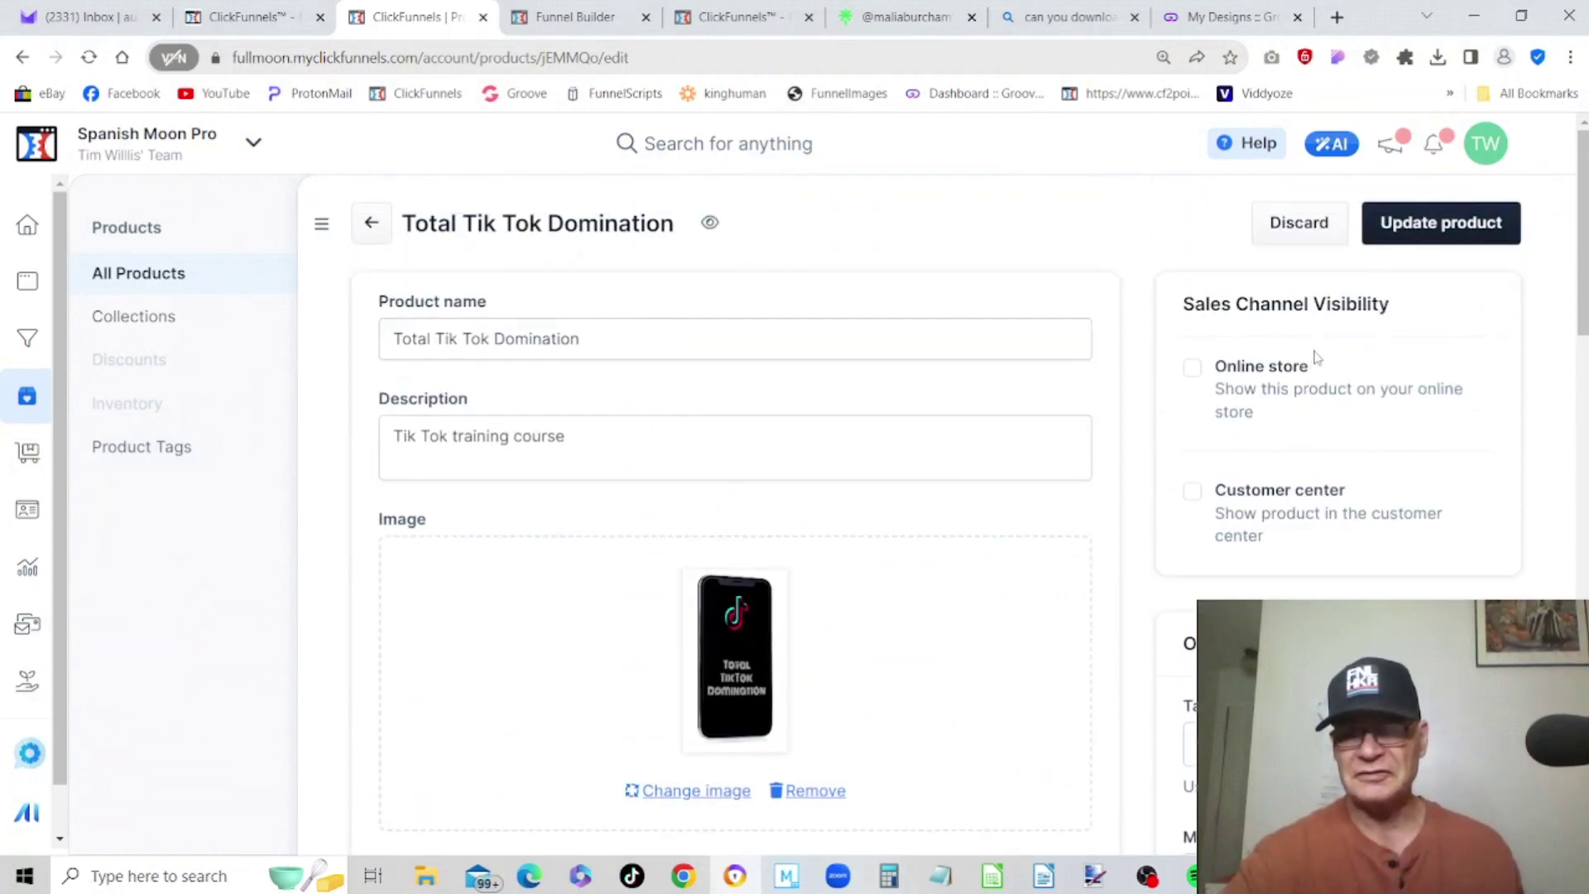
left_click(1464, 239)
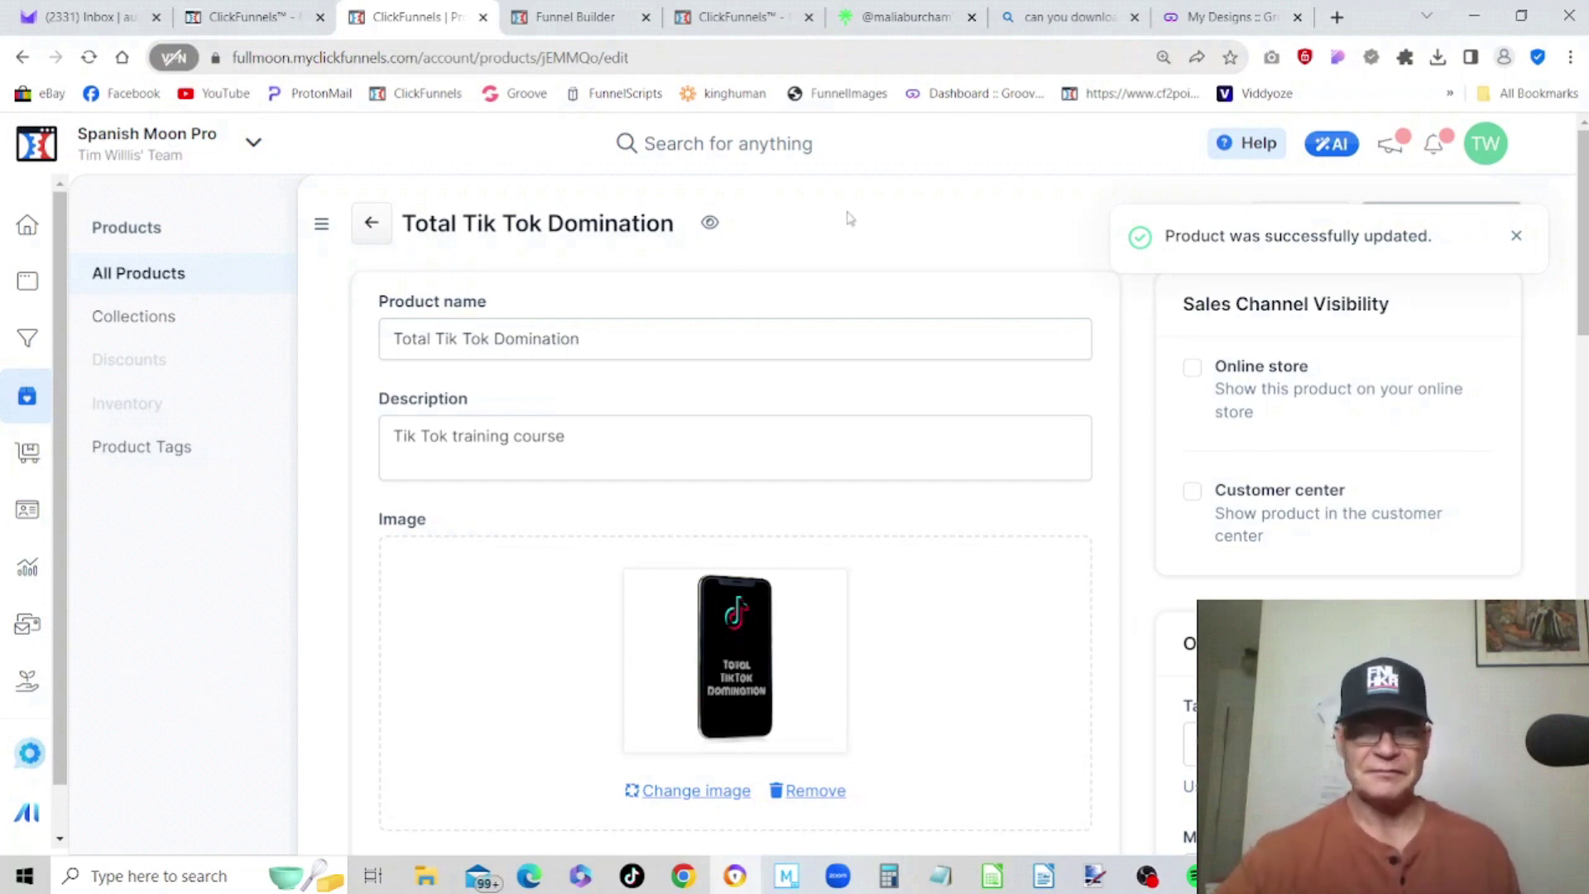
- Leave the product, go to the site's funnels and open the Copy of Ad Agency Webinar funnel workflow
left_click(372, 225)
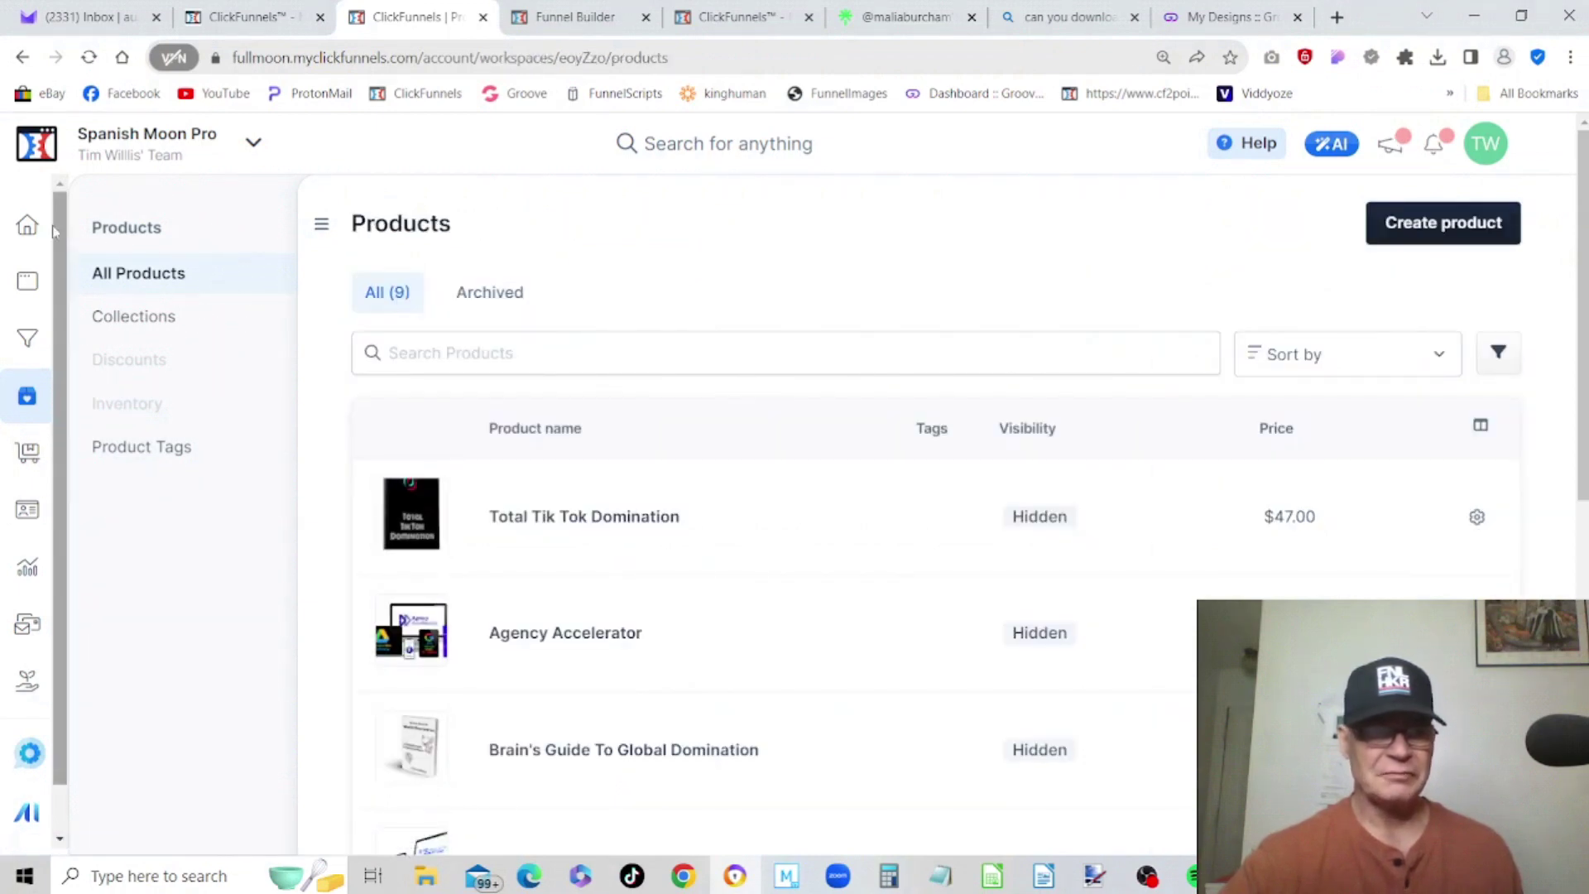
left_click(29, 339)
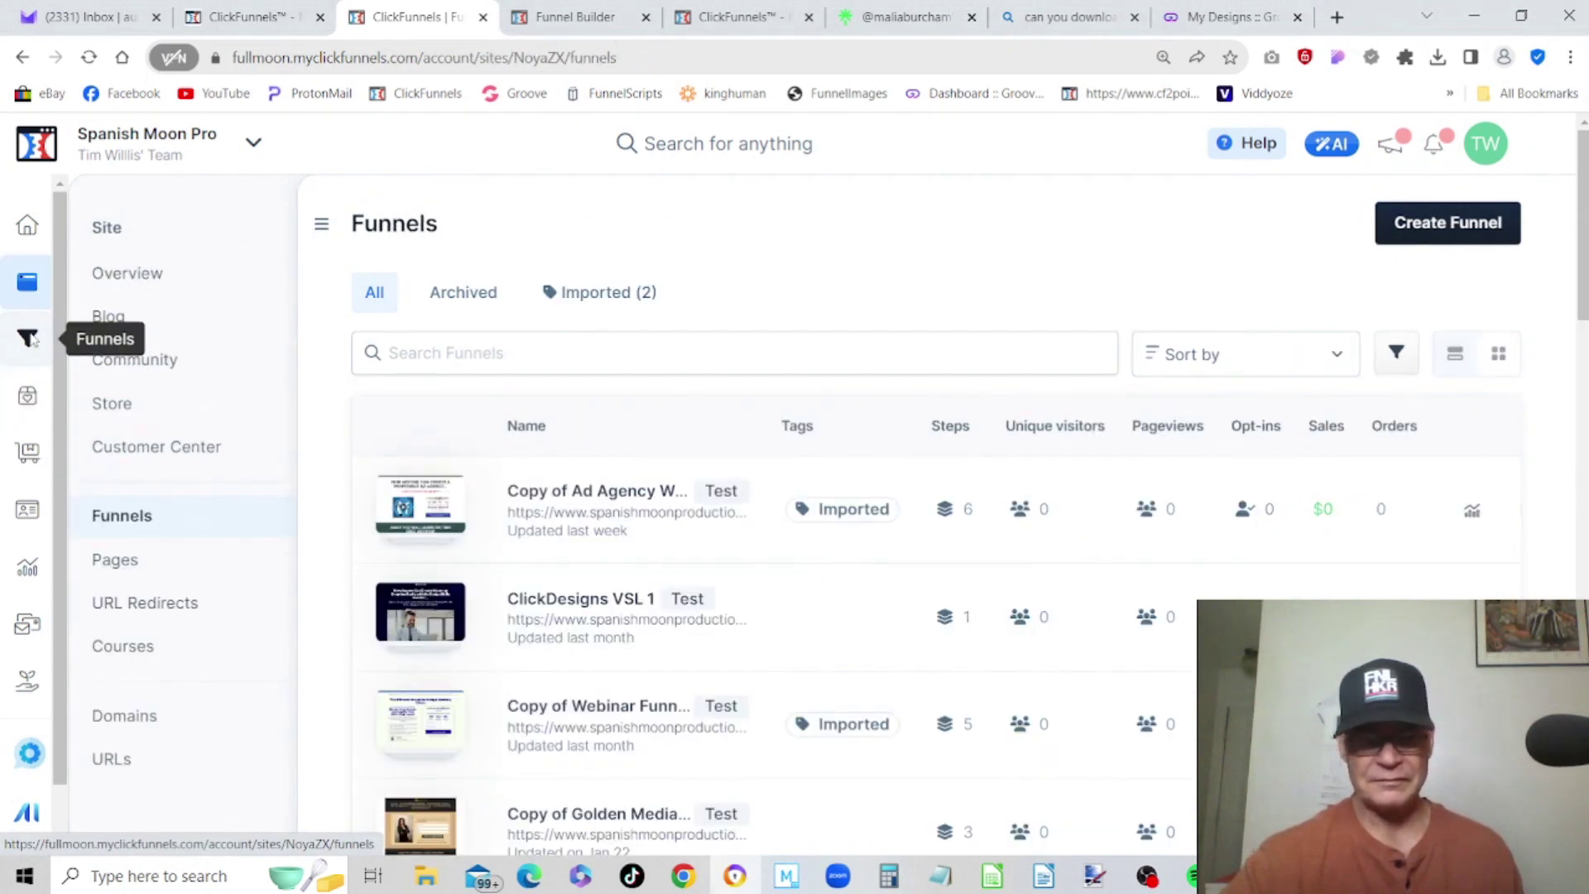
left_click(649, 495)
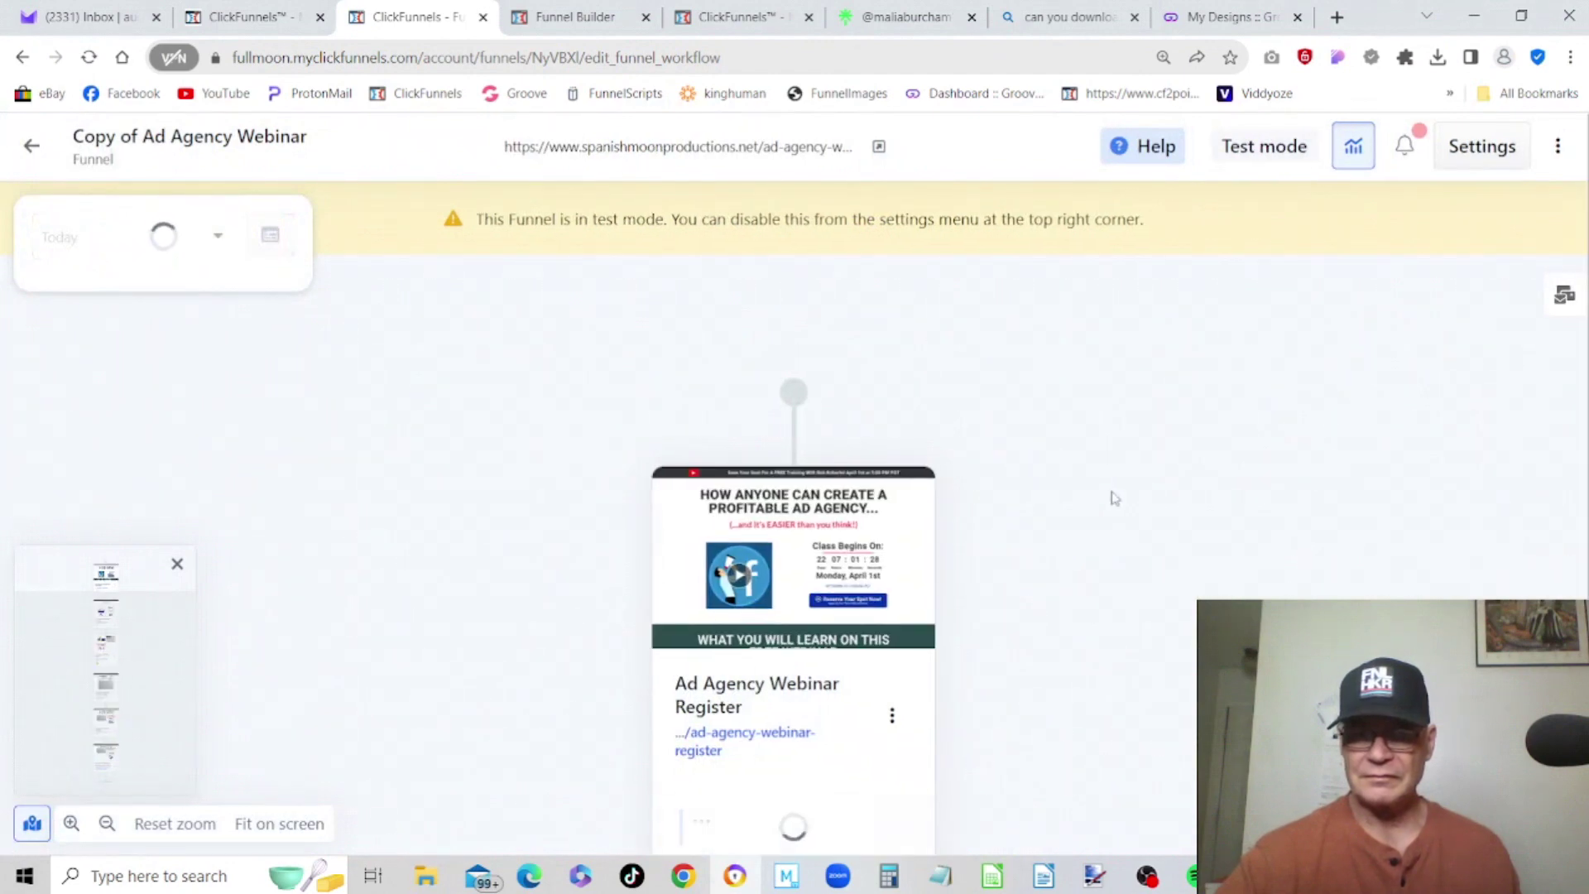
- Open the Ad Agency Webinar Order page for editing and return to the funnel workflow
scroll(1110, 493, "down", 5)
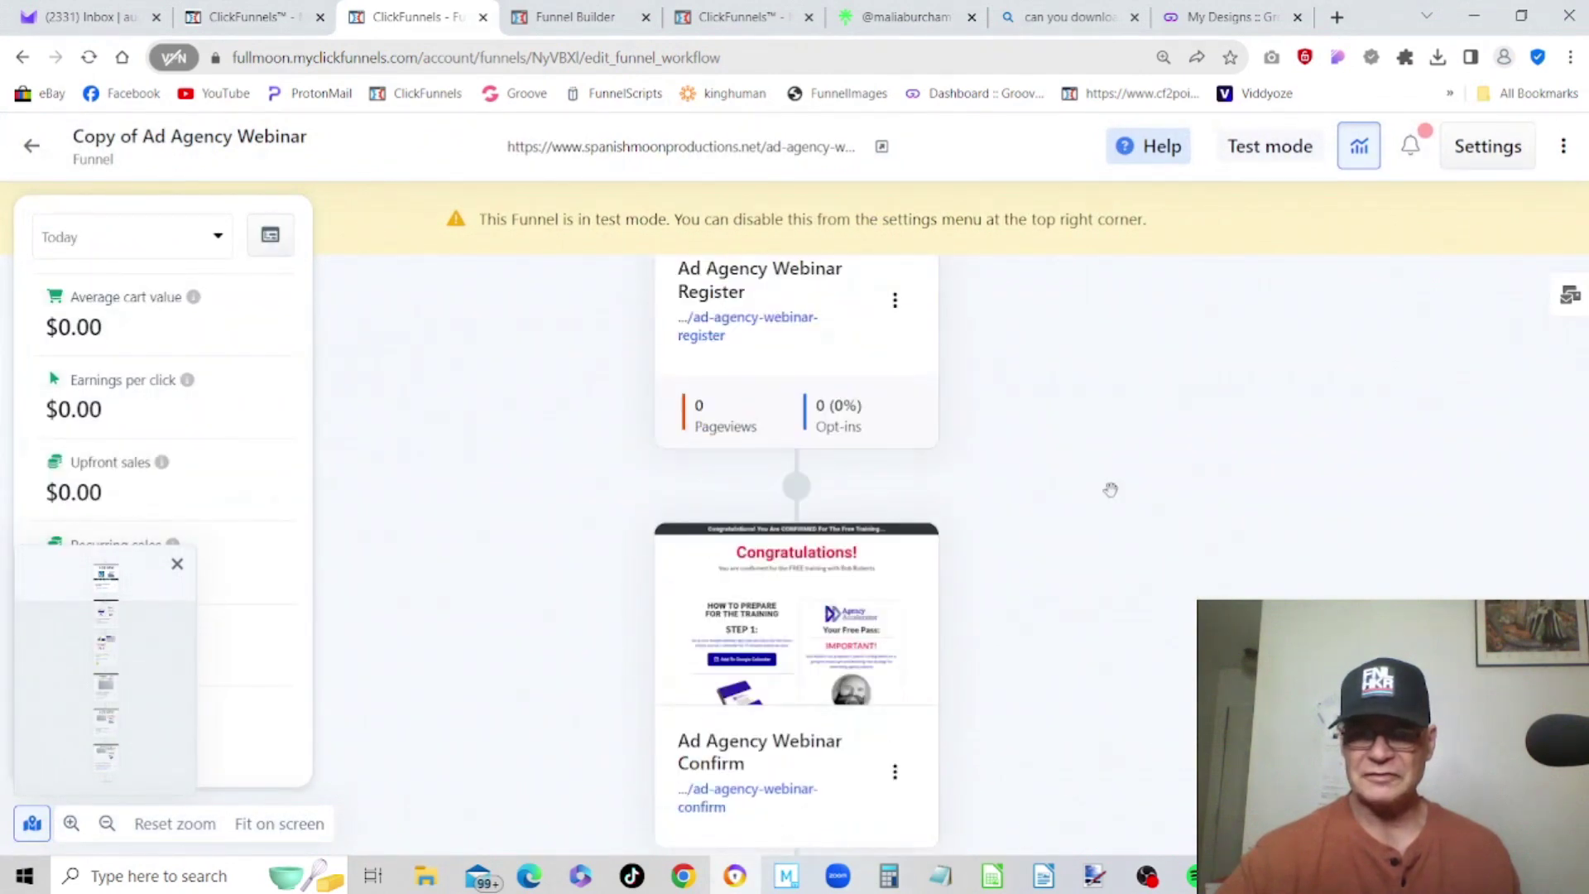
scroll(1110, 489, "down", 5)
scroll(1110, 489, "down", 4)
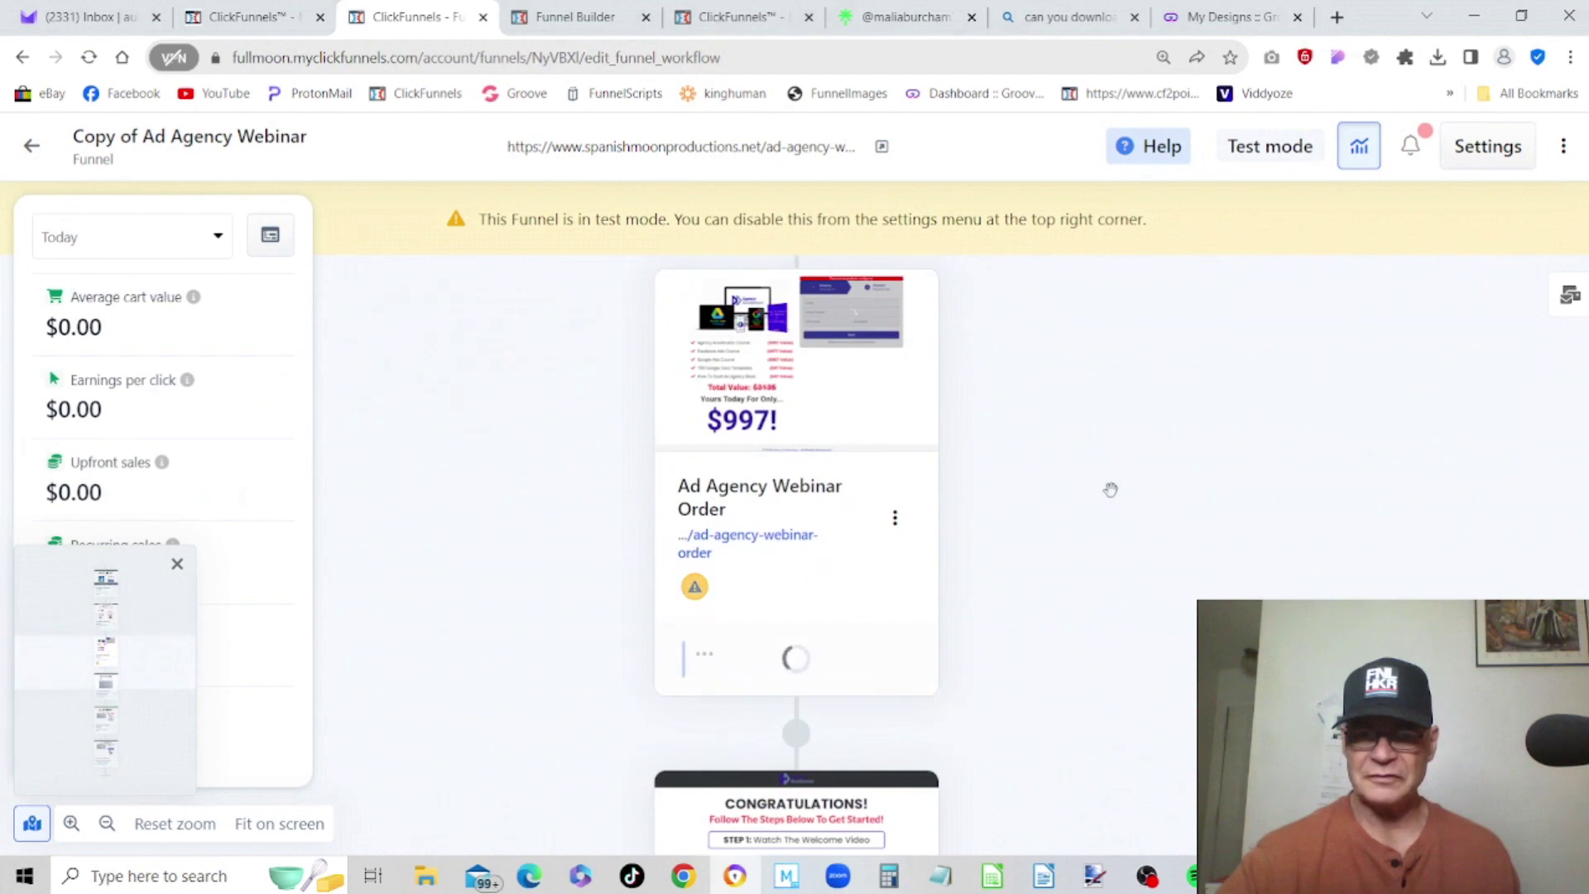
scroll(1111, 489, "up", 3)
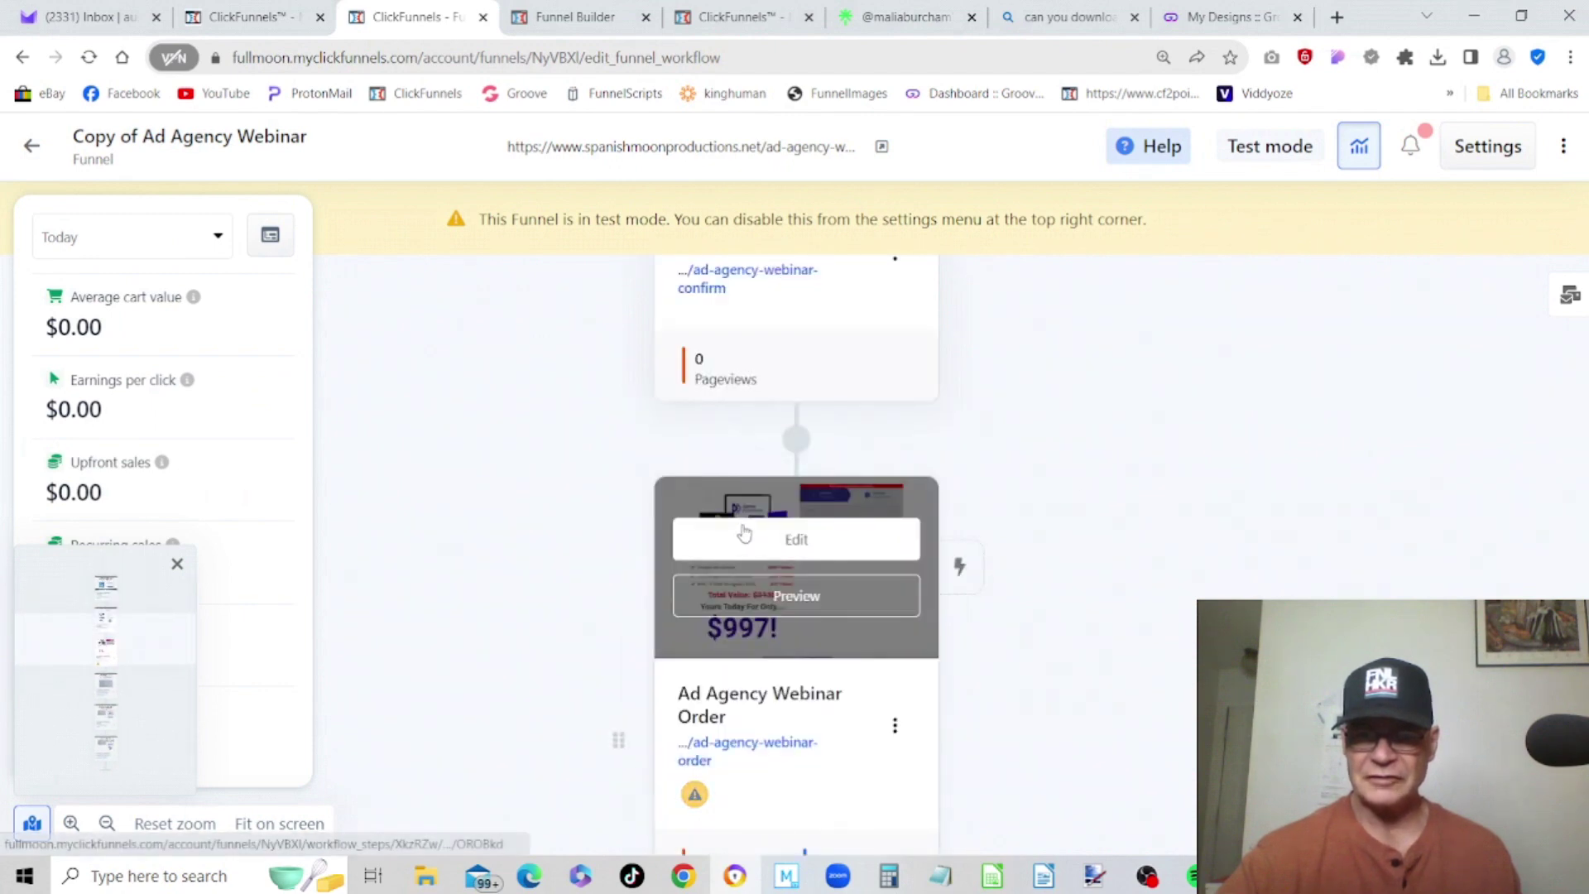
left_click(744, 532)
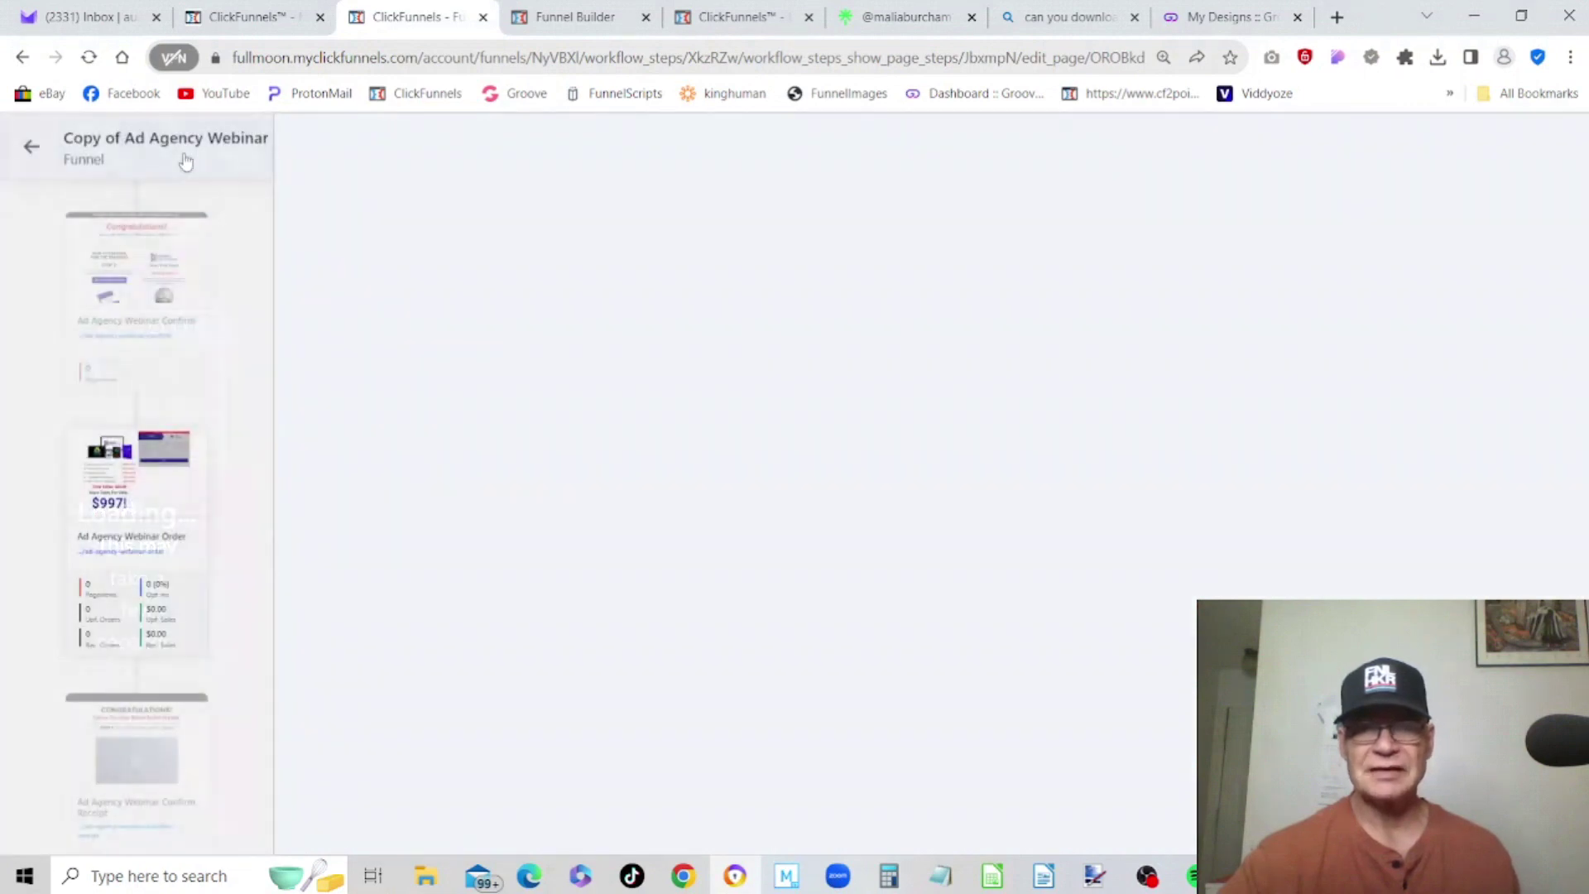
left_click(33, 148)
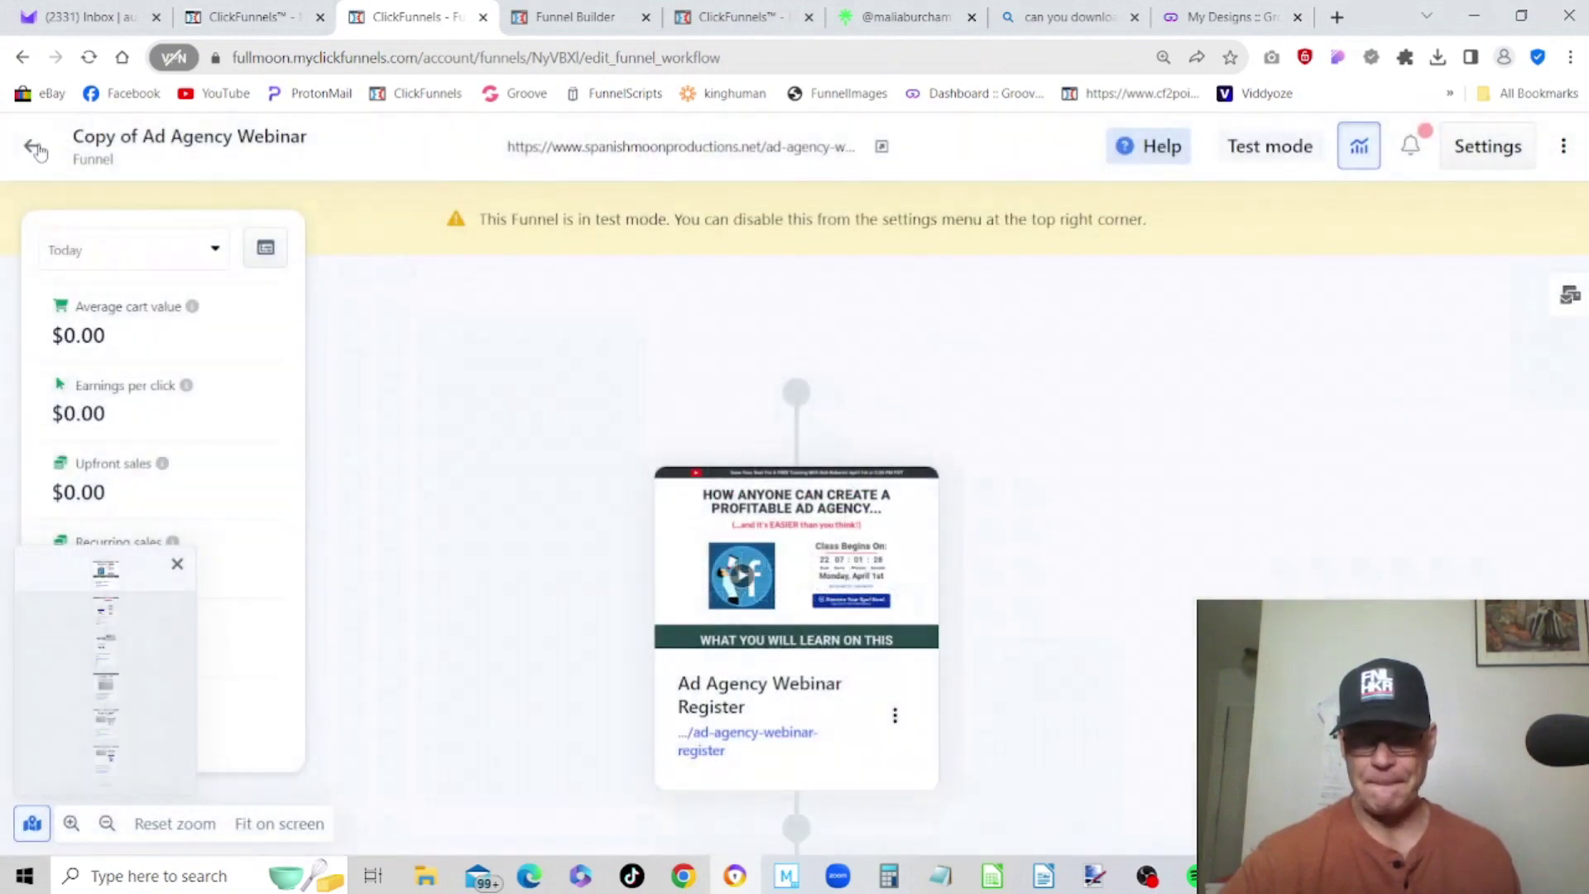
- Attach the existing Agency Accelerator product to the Ad Agency Webinar Order step of the funnel
scroll(972, 318, "down", 10)
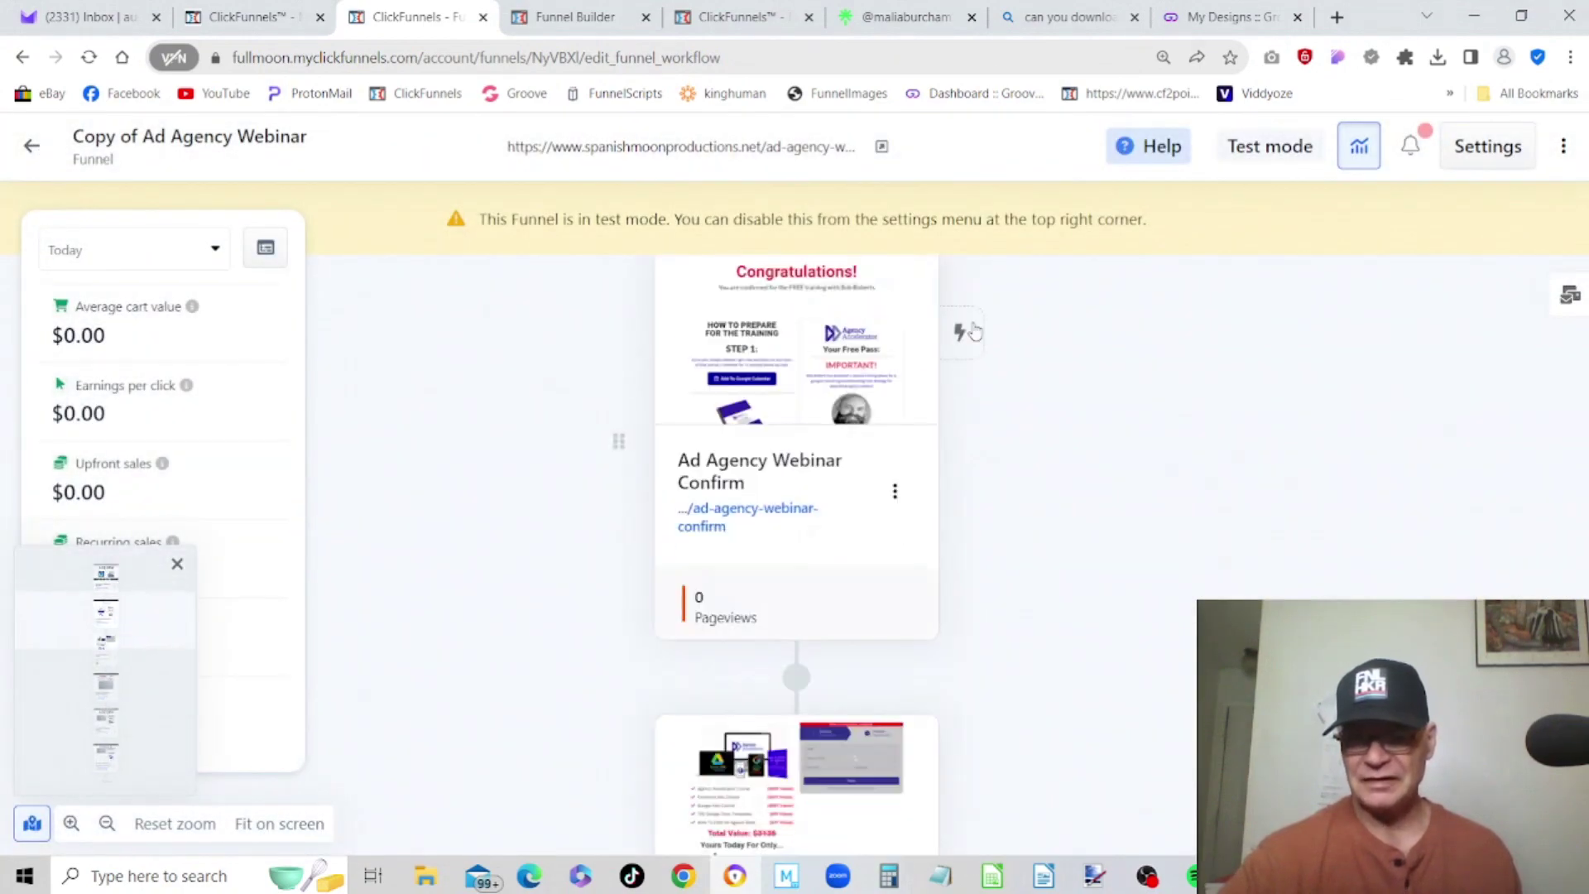
scroll(972, 321, "down", 1)
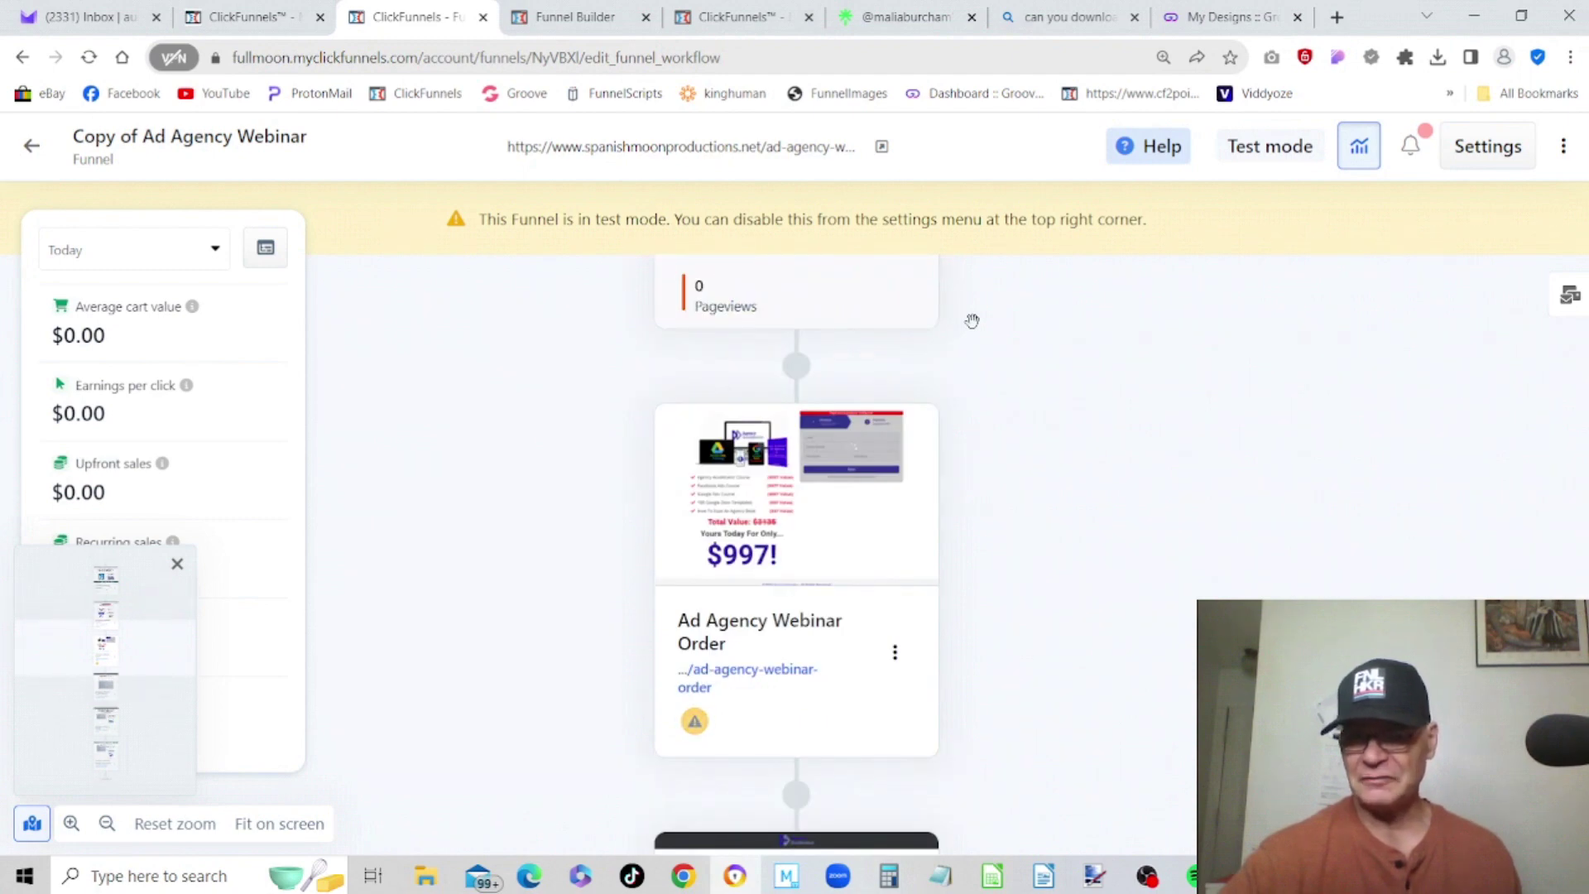
scroll(972, 320, "down", 1)
mouse_move(860, 455)
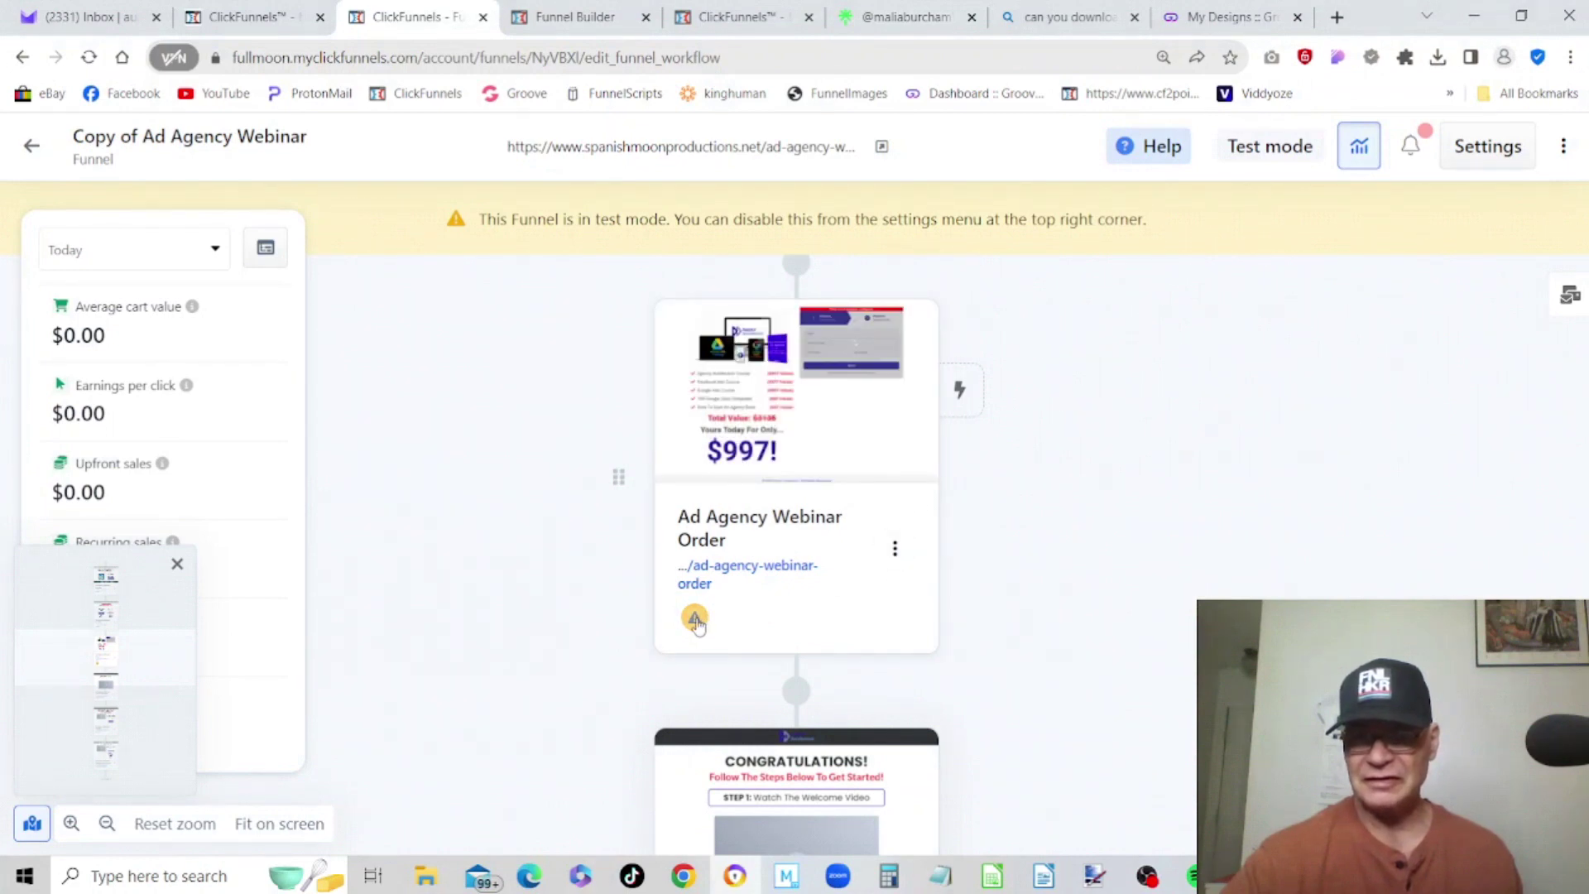
mouse_move(695, 622)
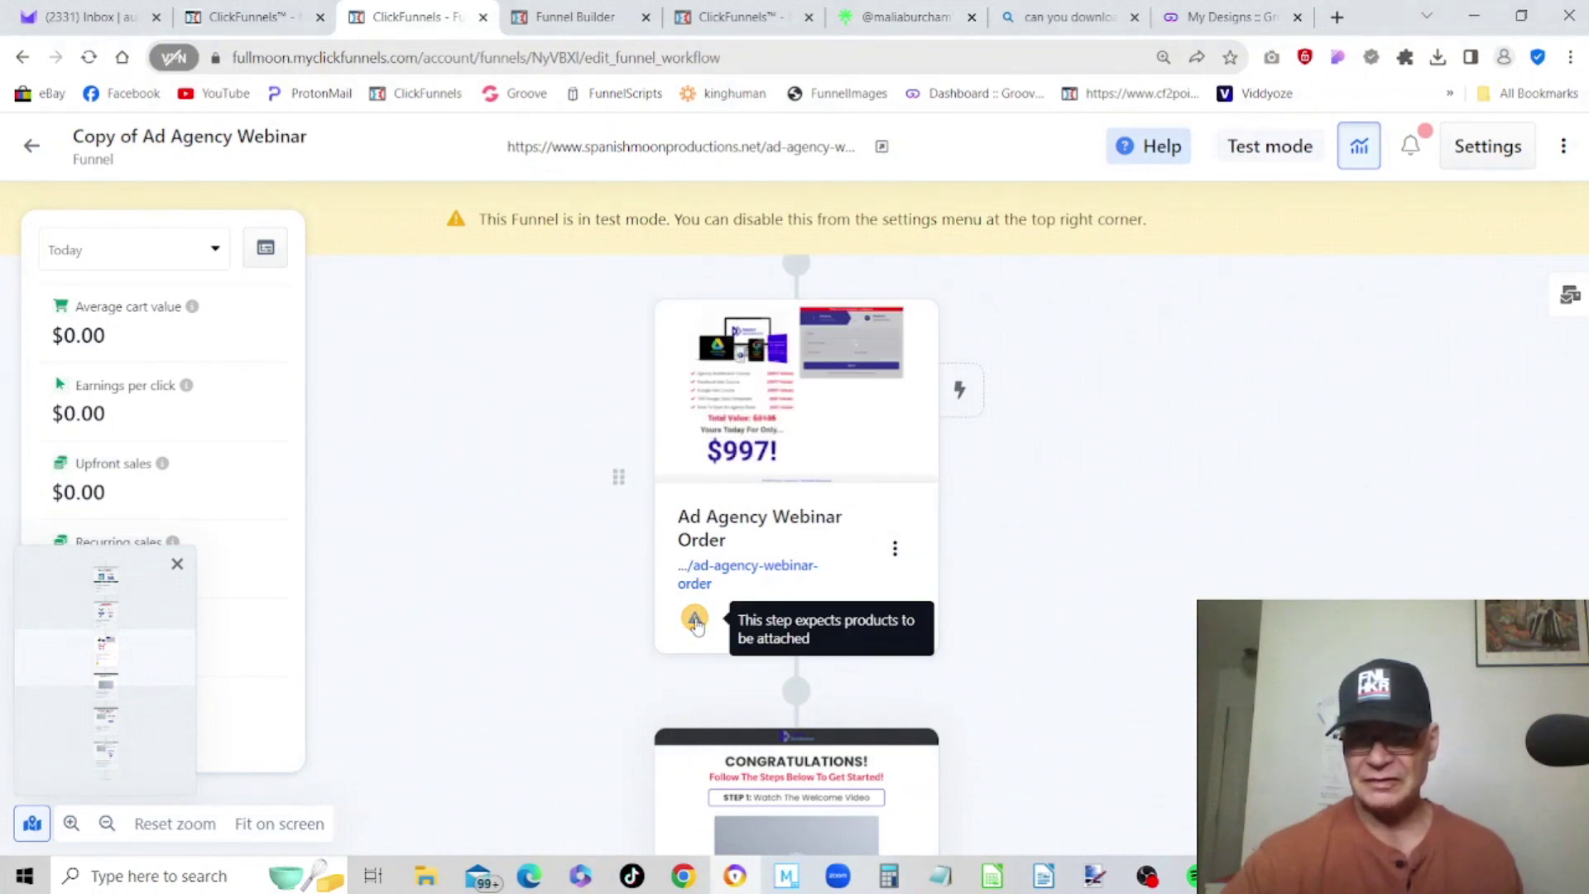
left_click(695, 620)
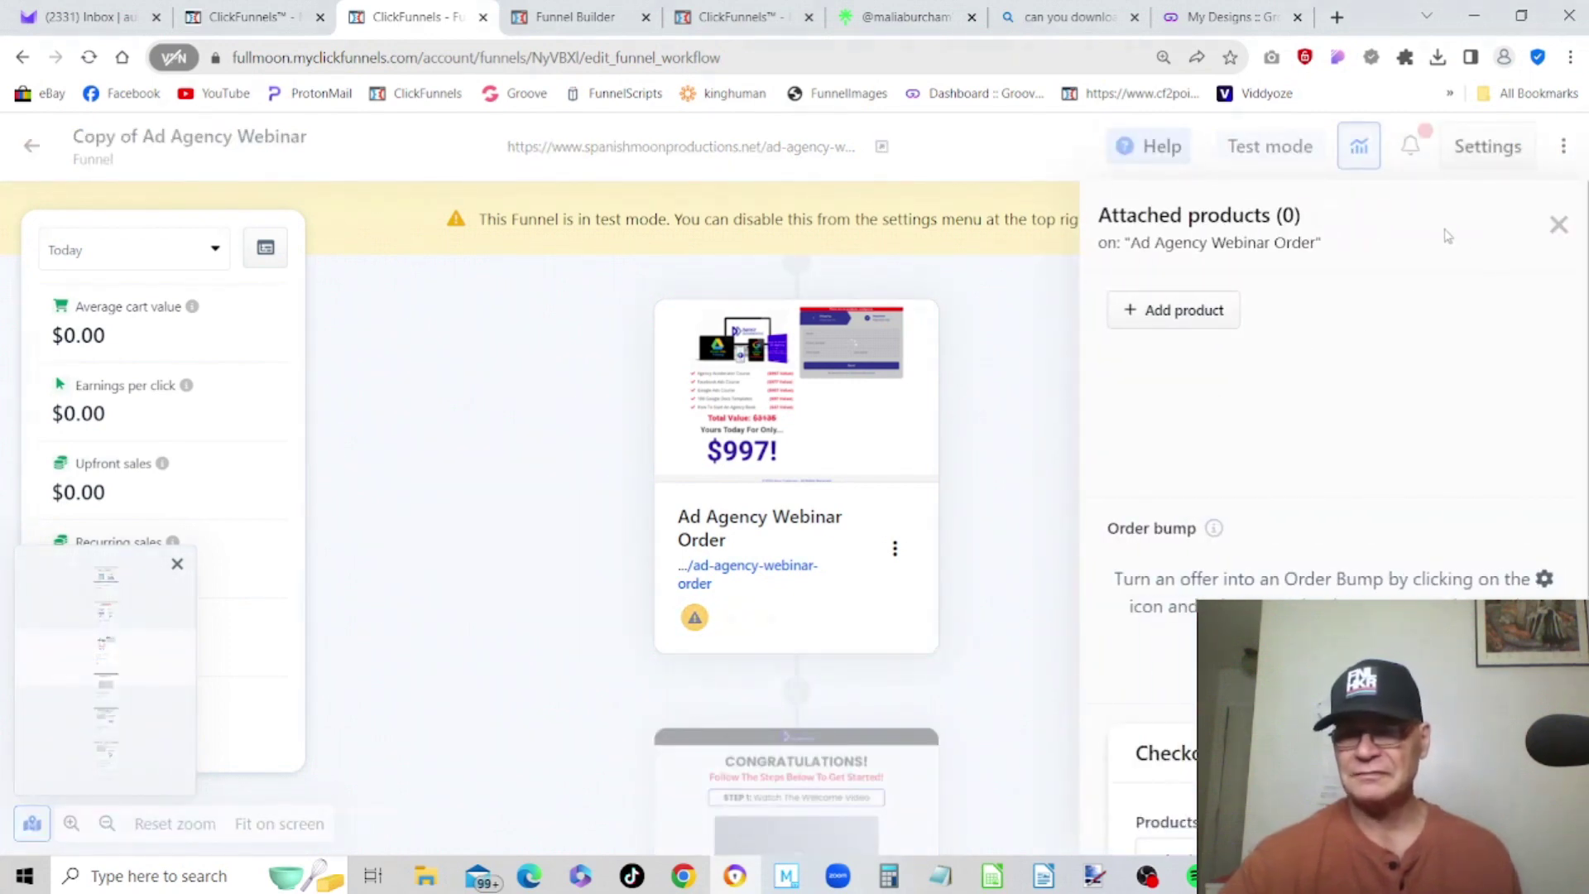
left_click(1138, 315)
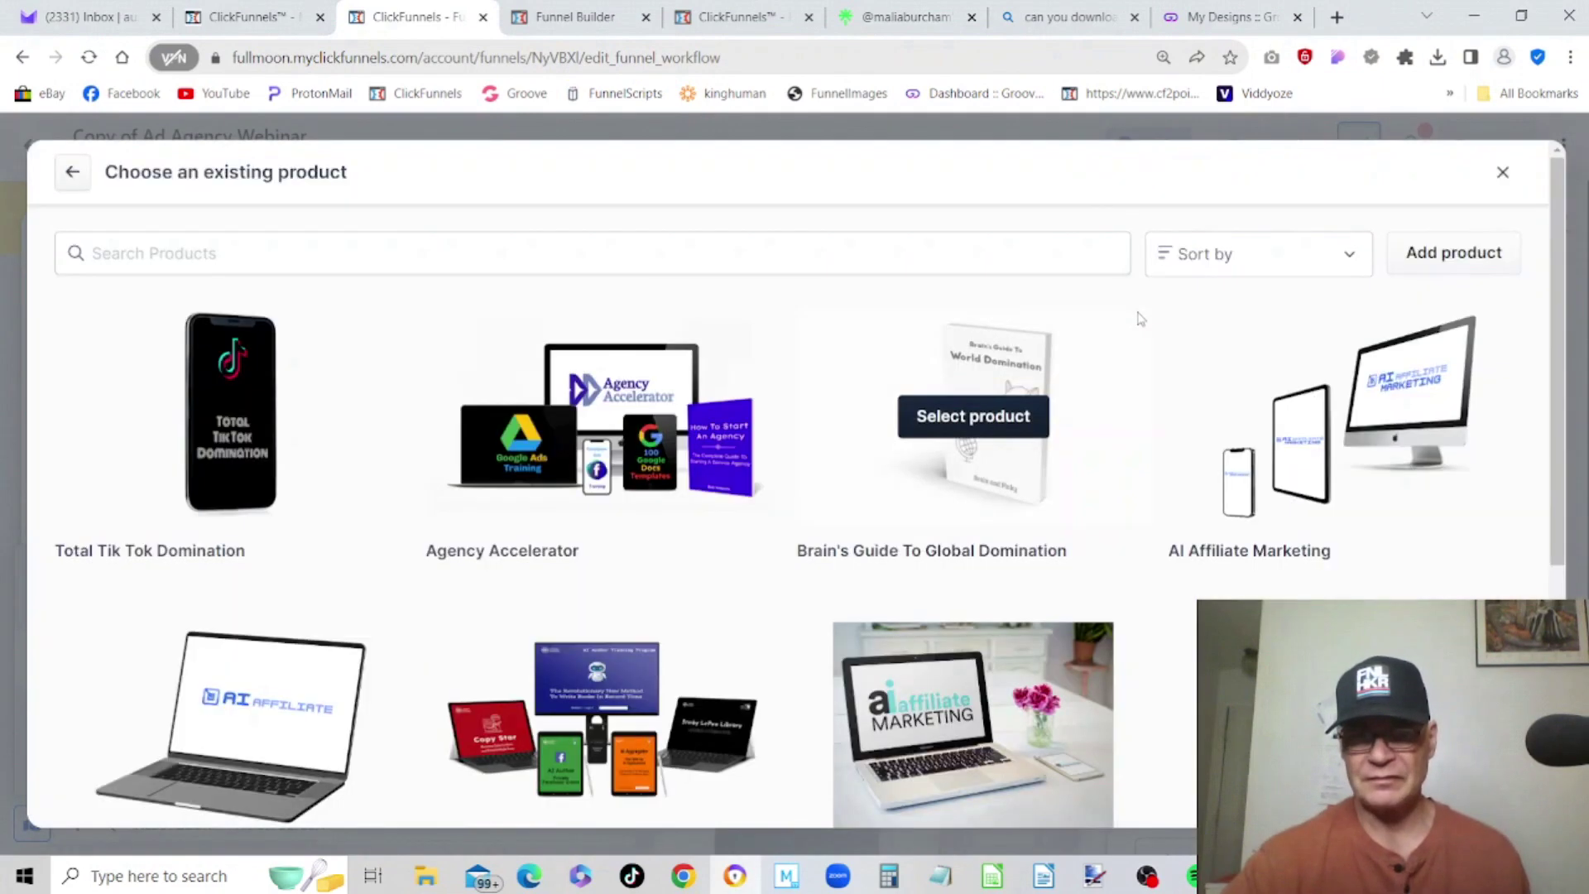
left_click(590, 421)
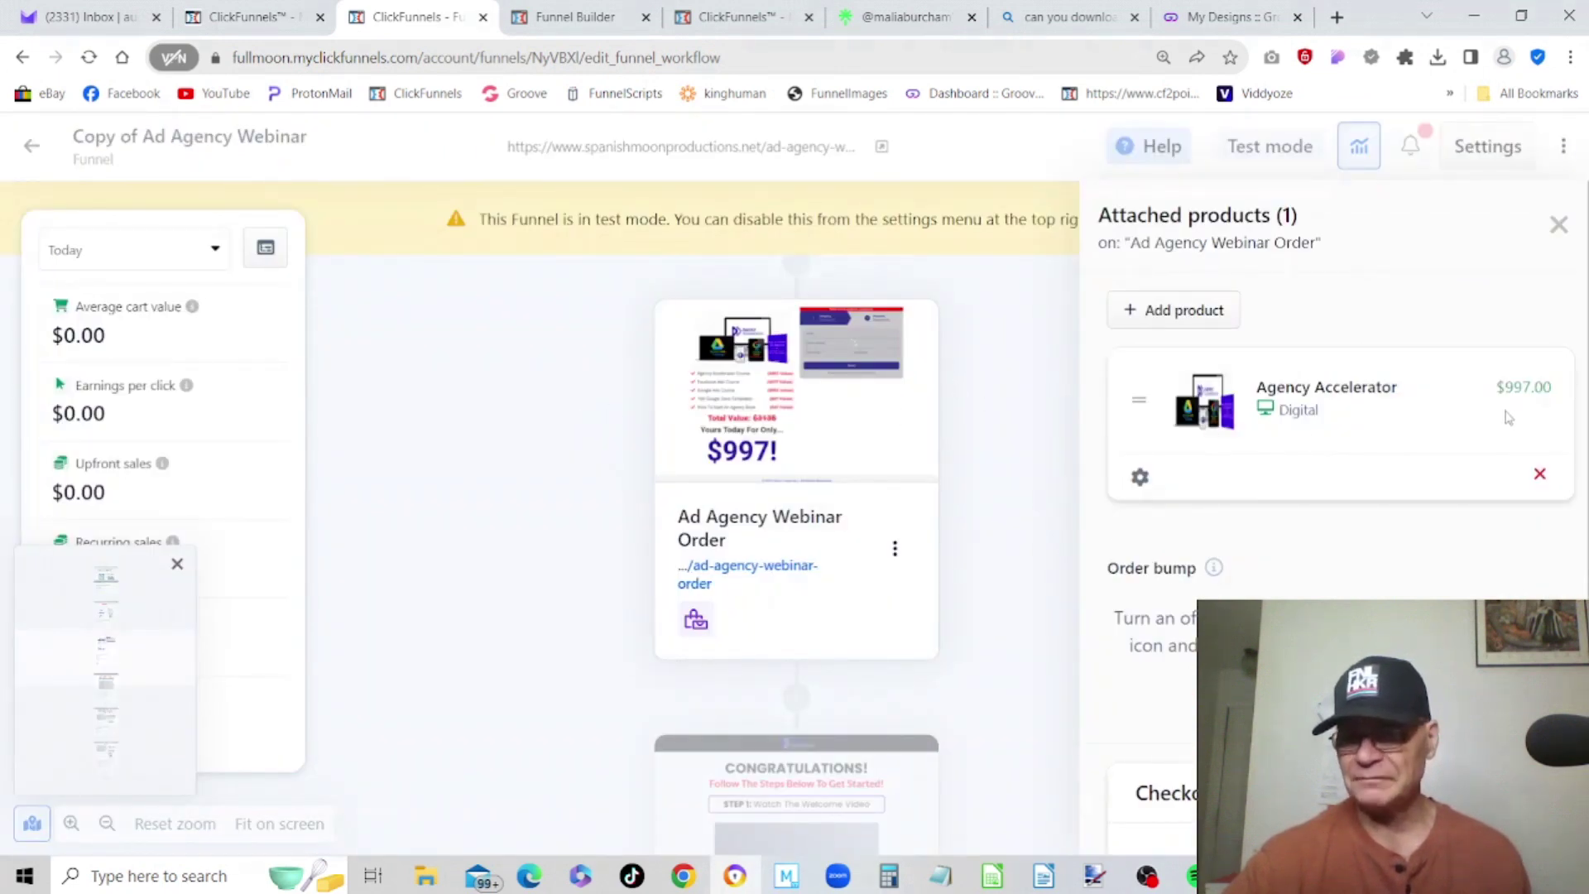
- Attach Total Tik Tok Domination to the Ad Agency Webinar Order step and make it the order bump
left_click(1172, 321)
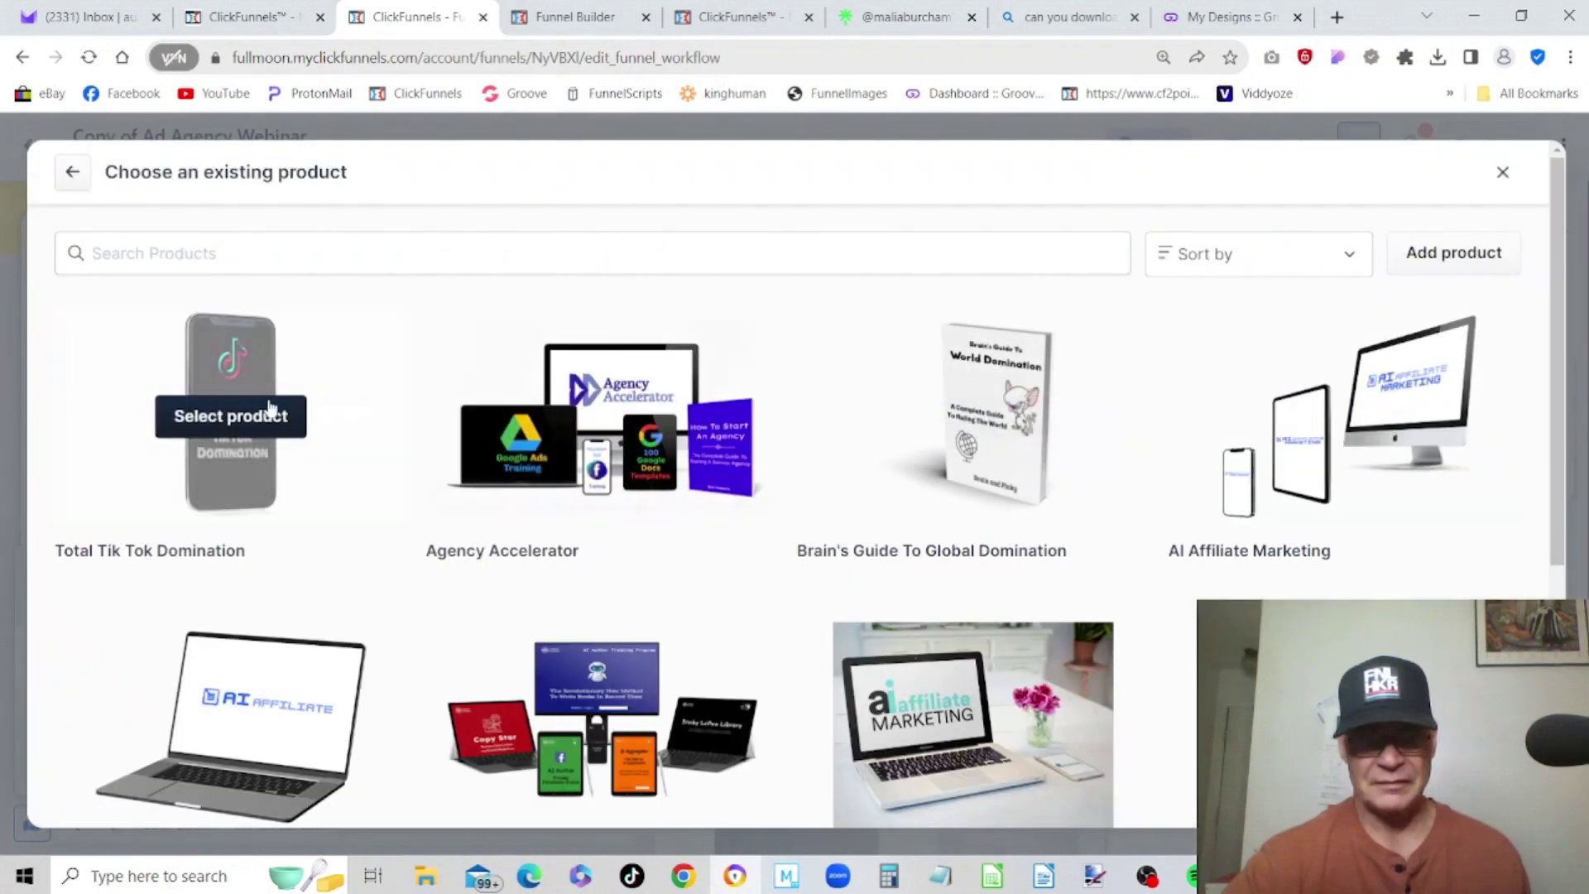
left_click(232, 417)
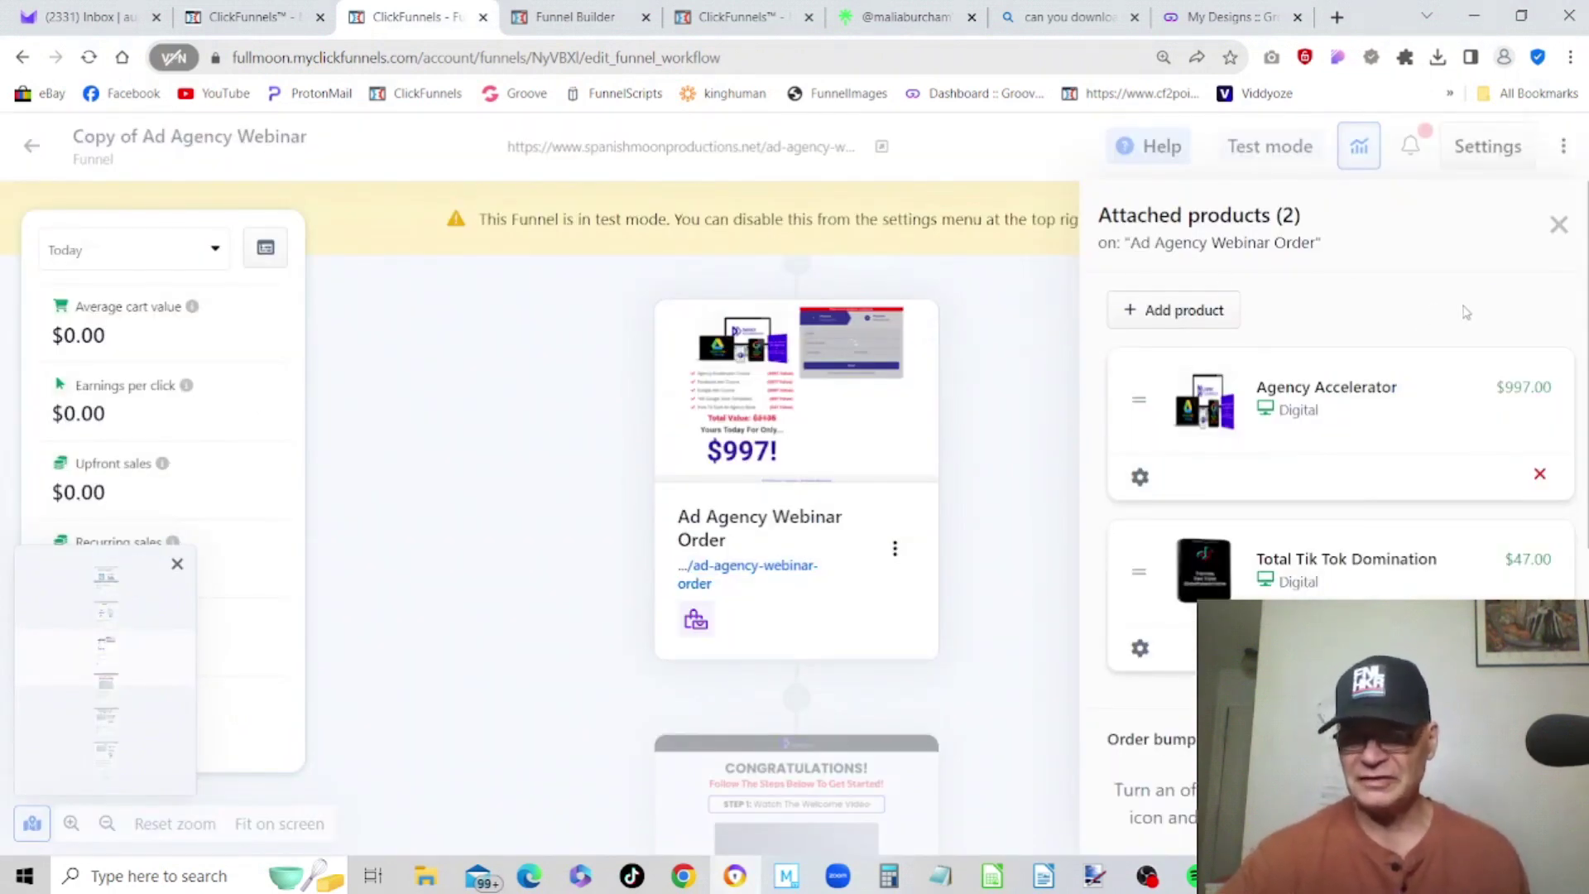
scroll(1465, 312, "down", 2)
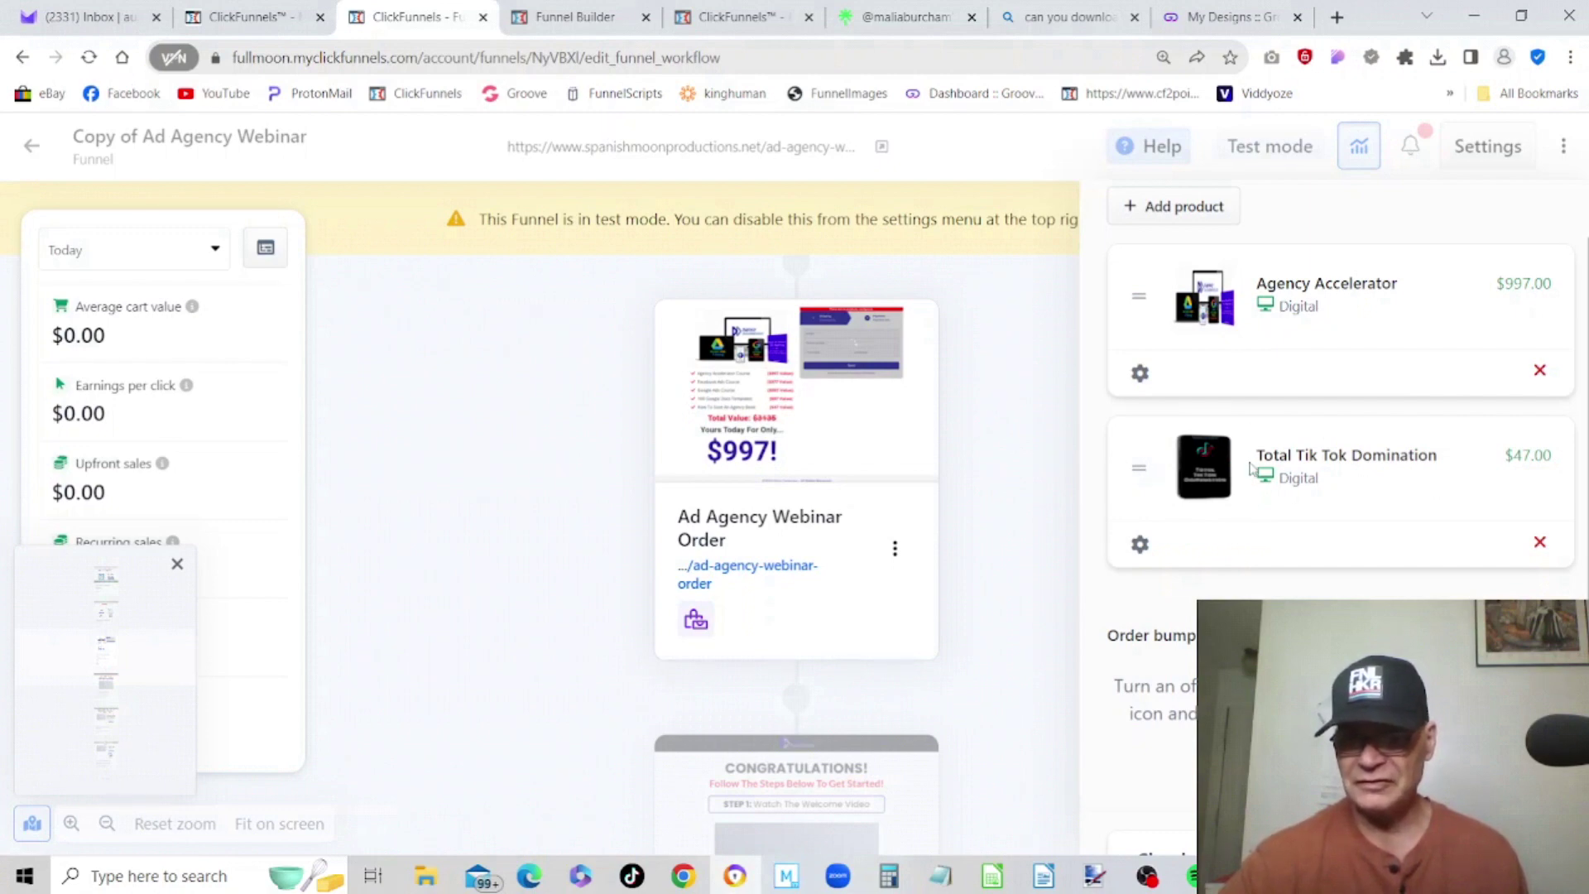
left_click_drag(1257, 543, 1208, 737)
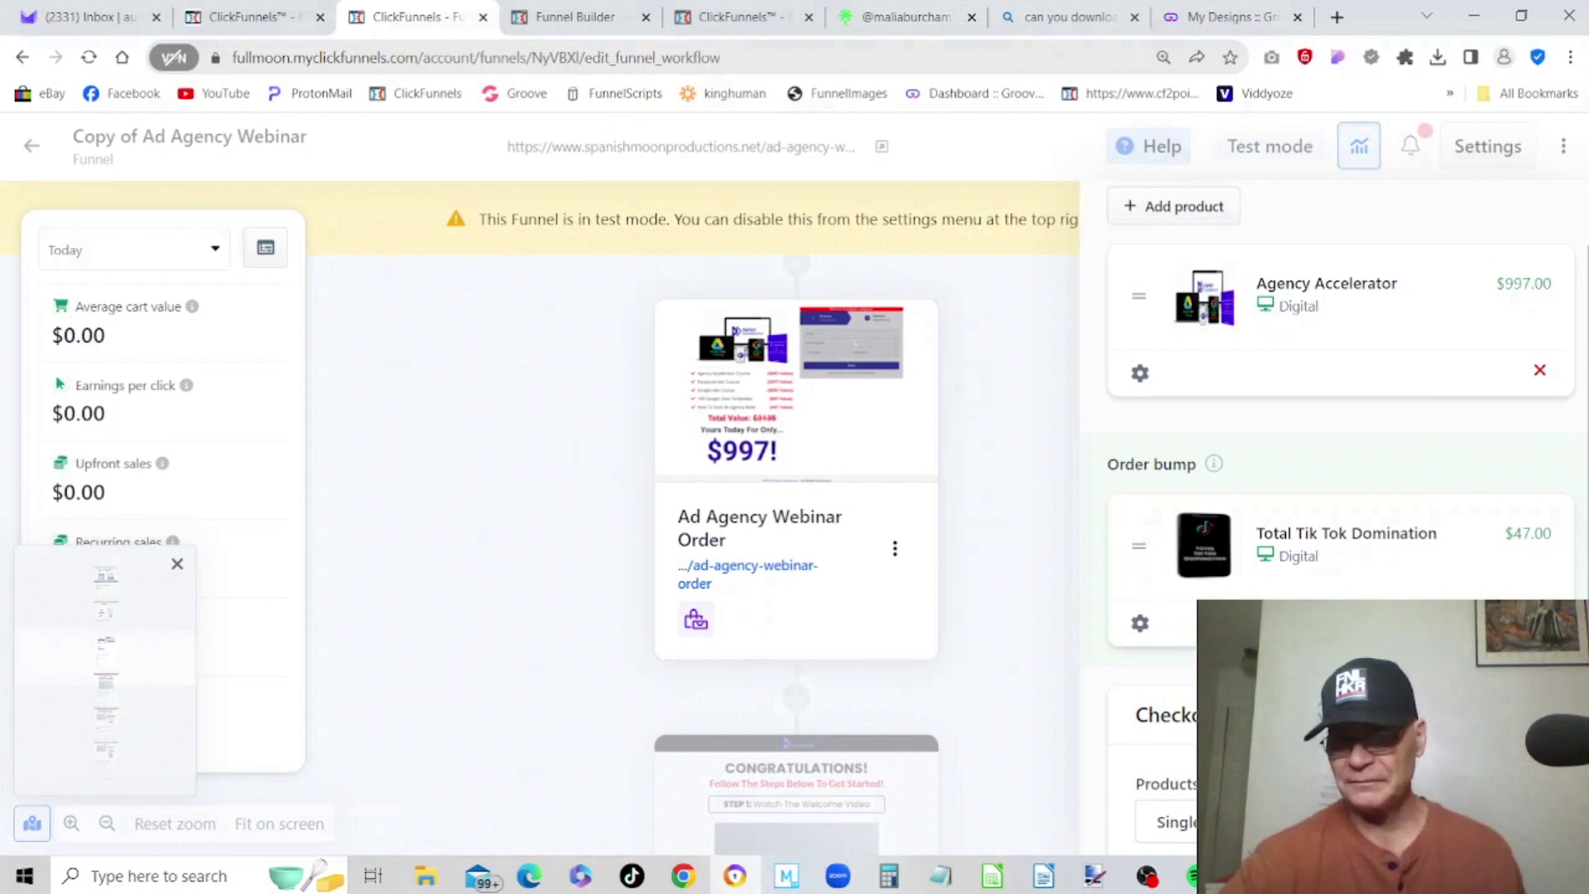
- Review the order step's checkout settings and attached products, and return to the funnel workflow
scroll(1340, 463, "down", 4)
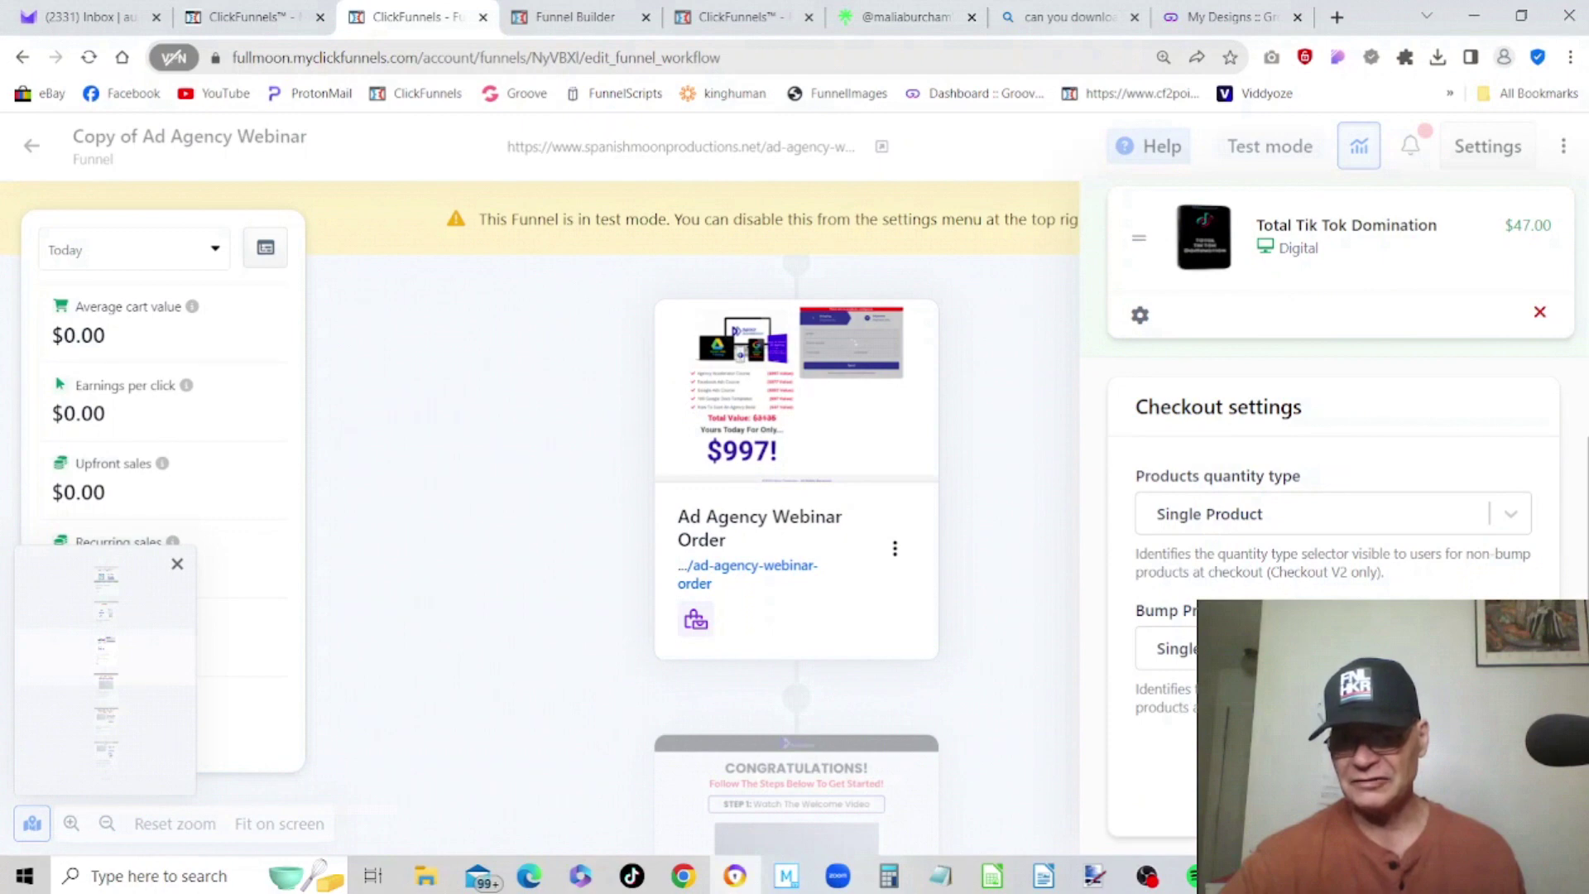
scroll(1341, 463, "up", 3)
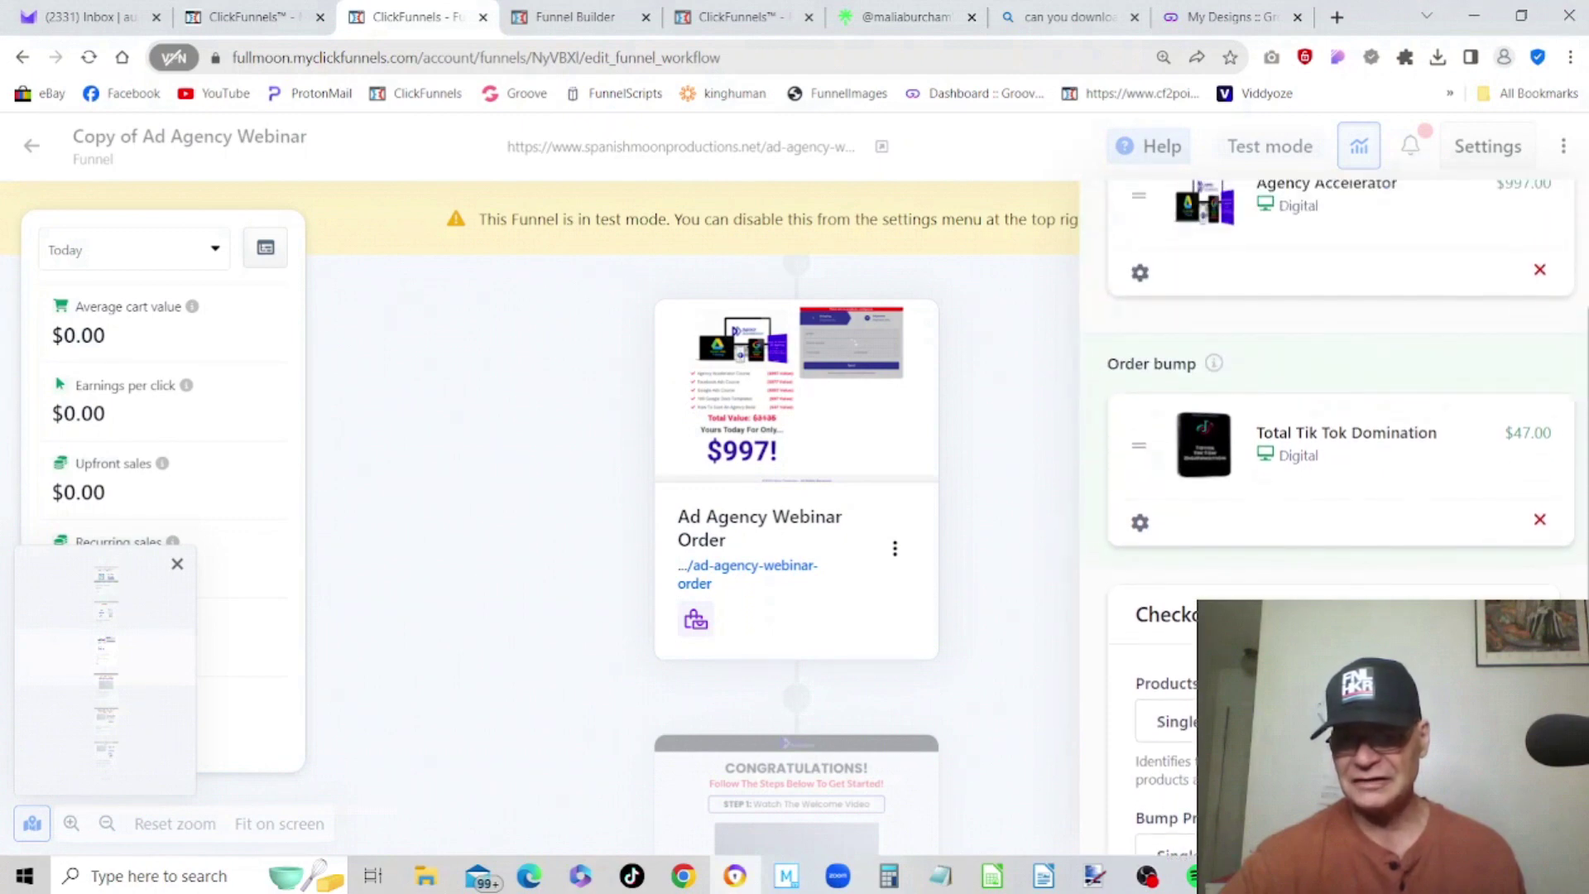
scroll(1340, 463, "up", 3)
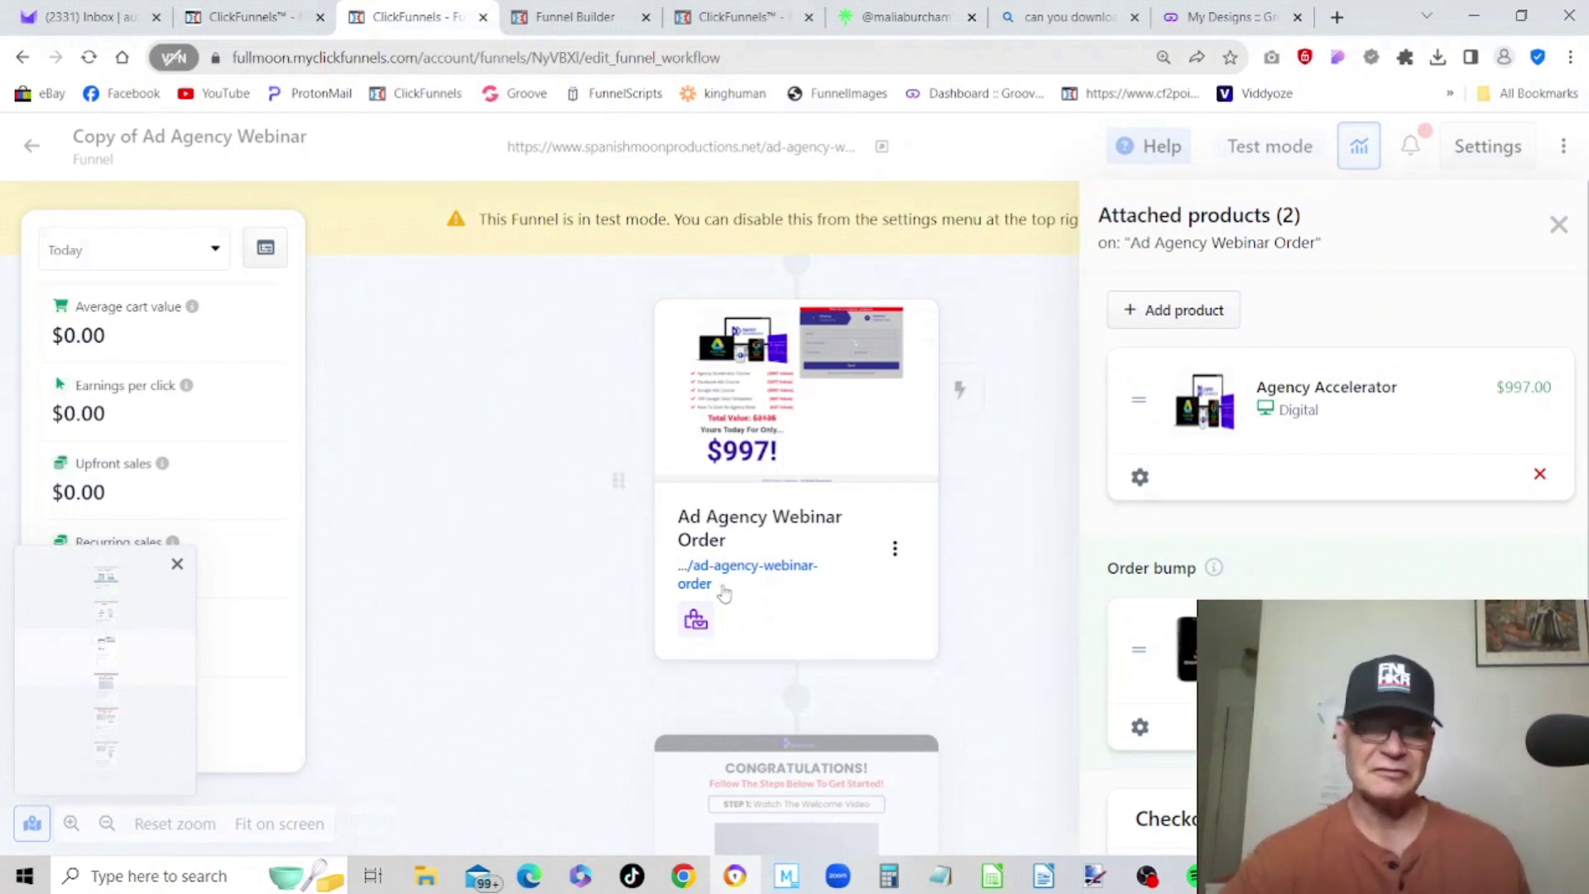
mouse_move(692, 631)
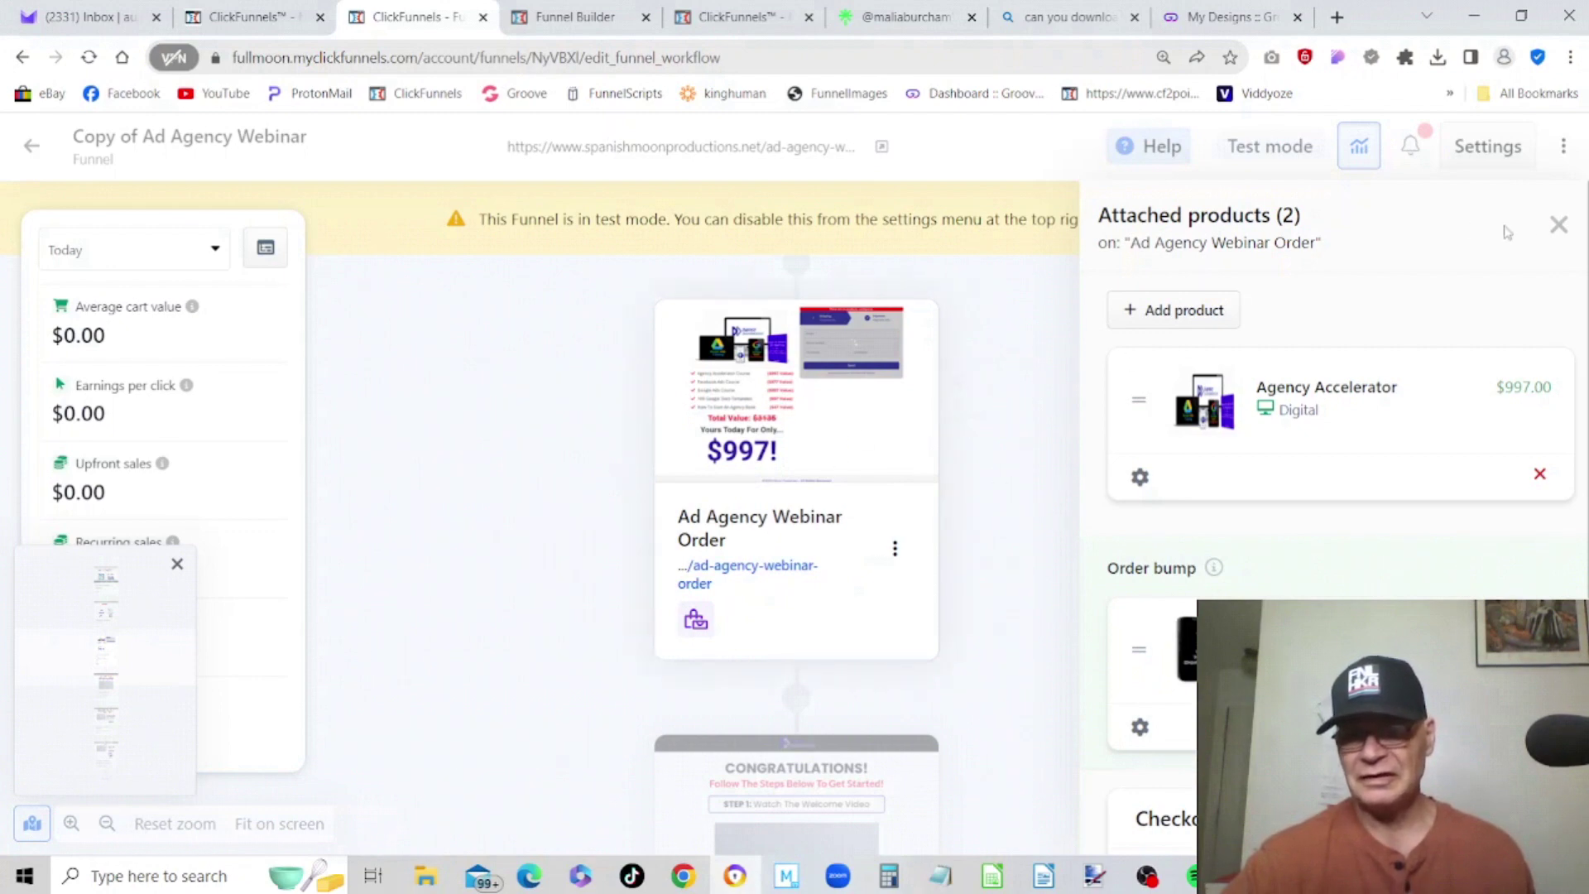
left_click(1560, 225)
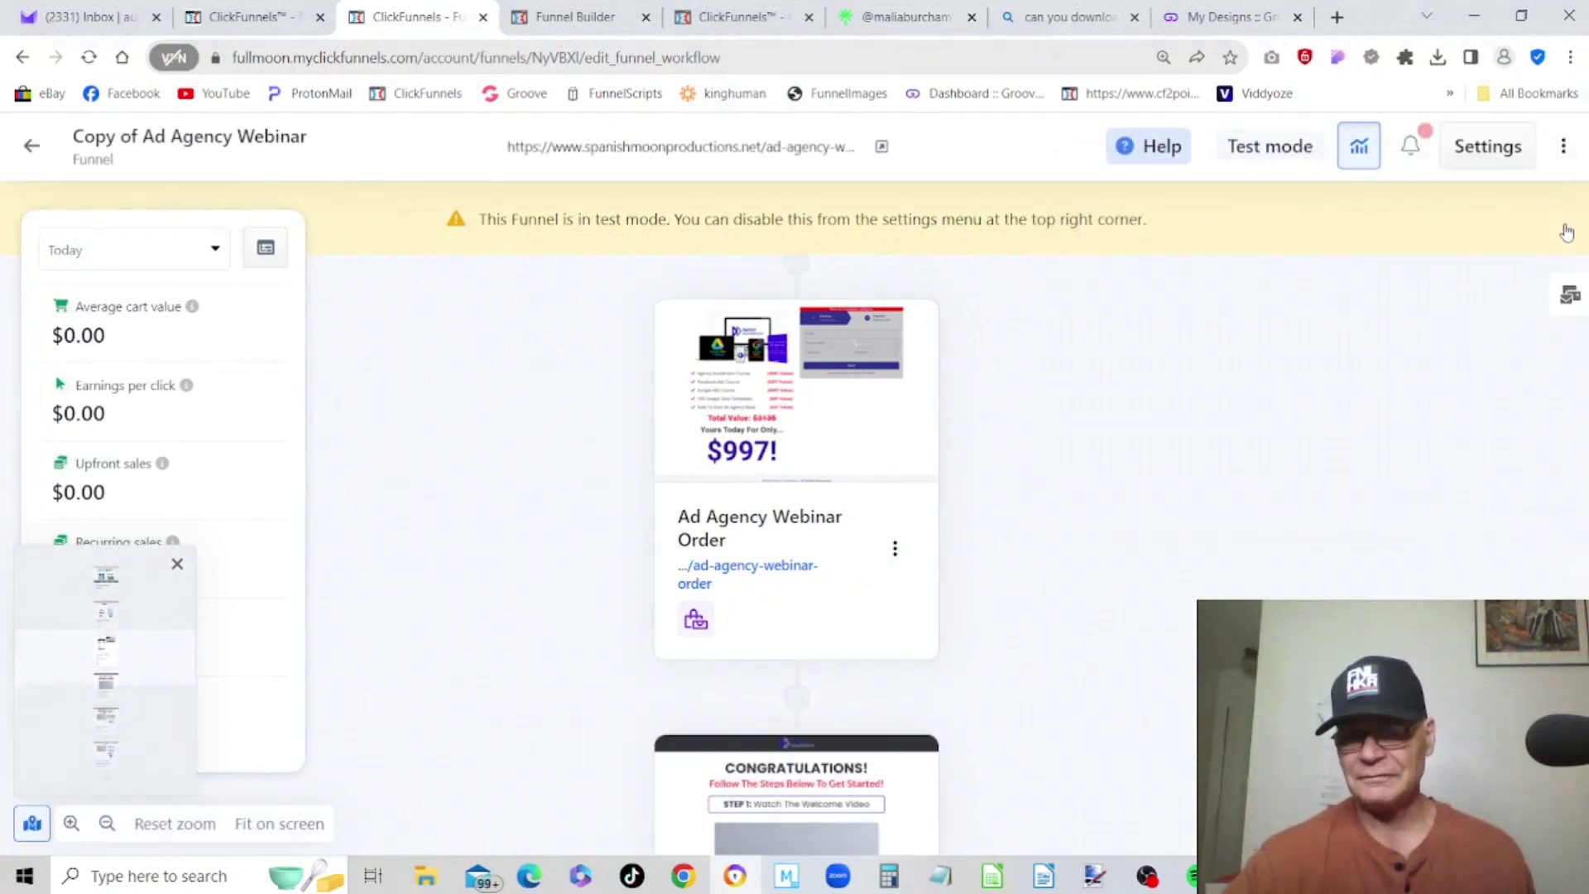
- Open the Ad Agency Webinar Order page for editing with the funnel sidebar hidden and bring up its Checkout element settings
mouse_move(954, 387)
left_click(796, 365)
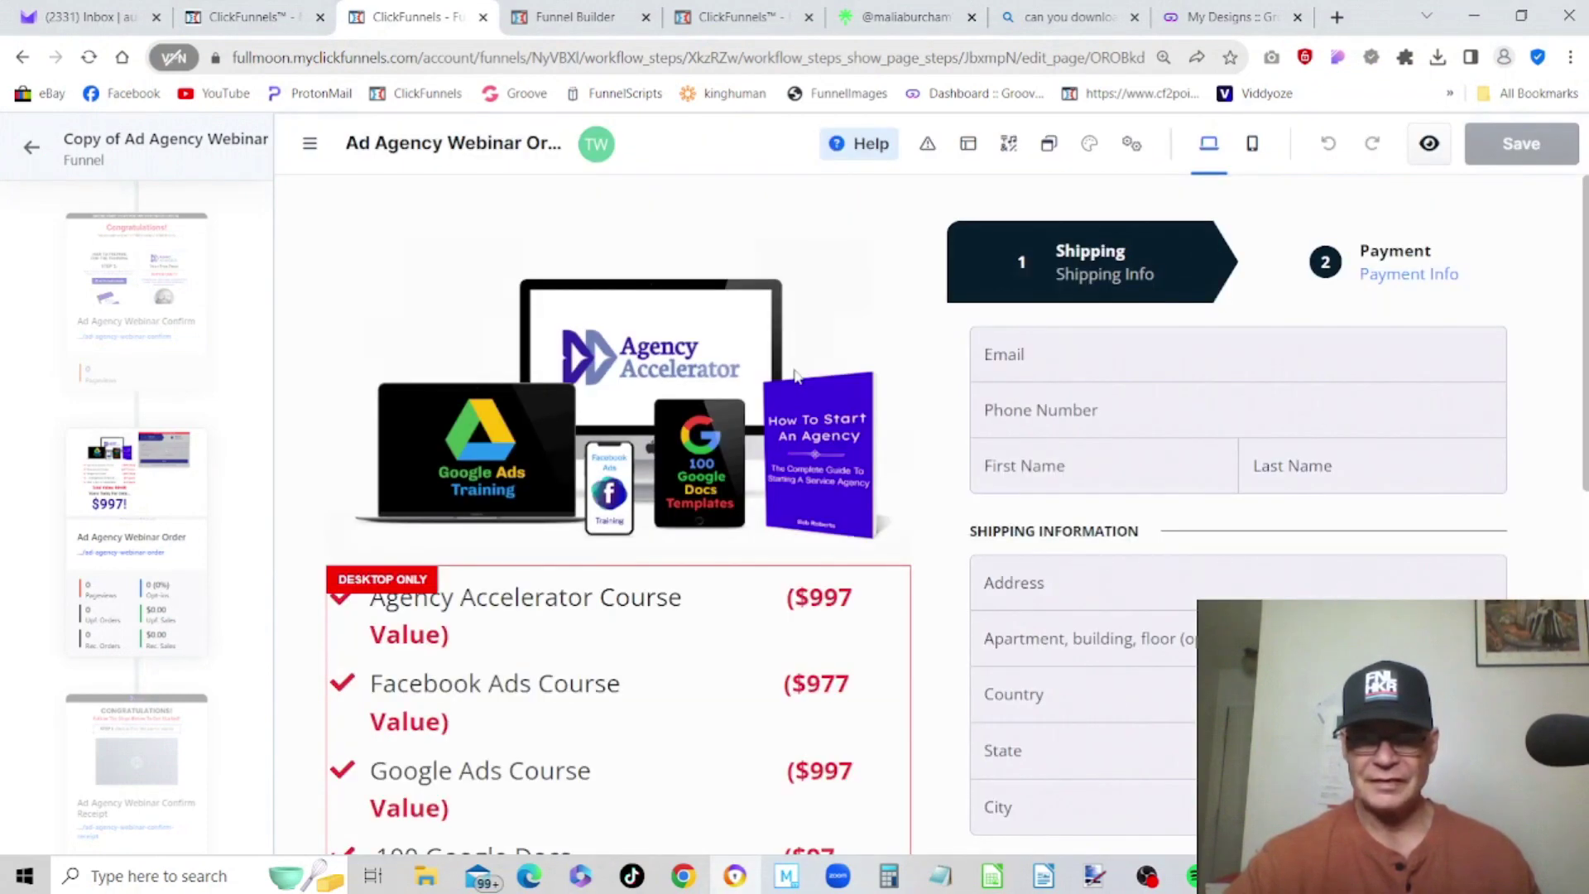
left_click(310, 147)
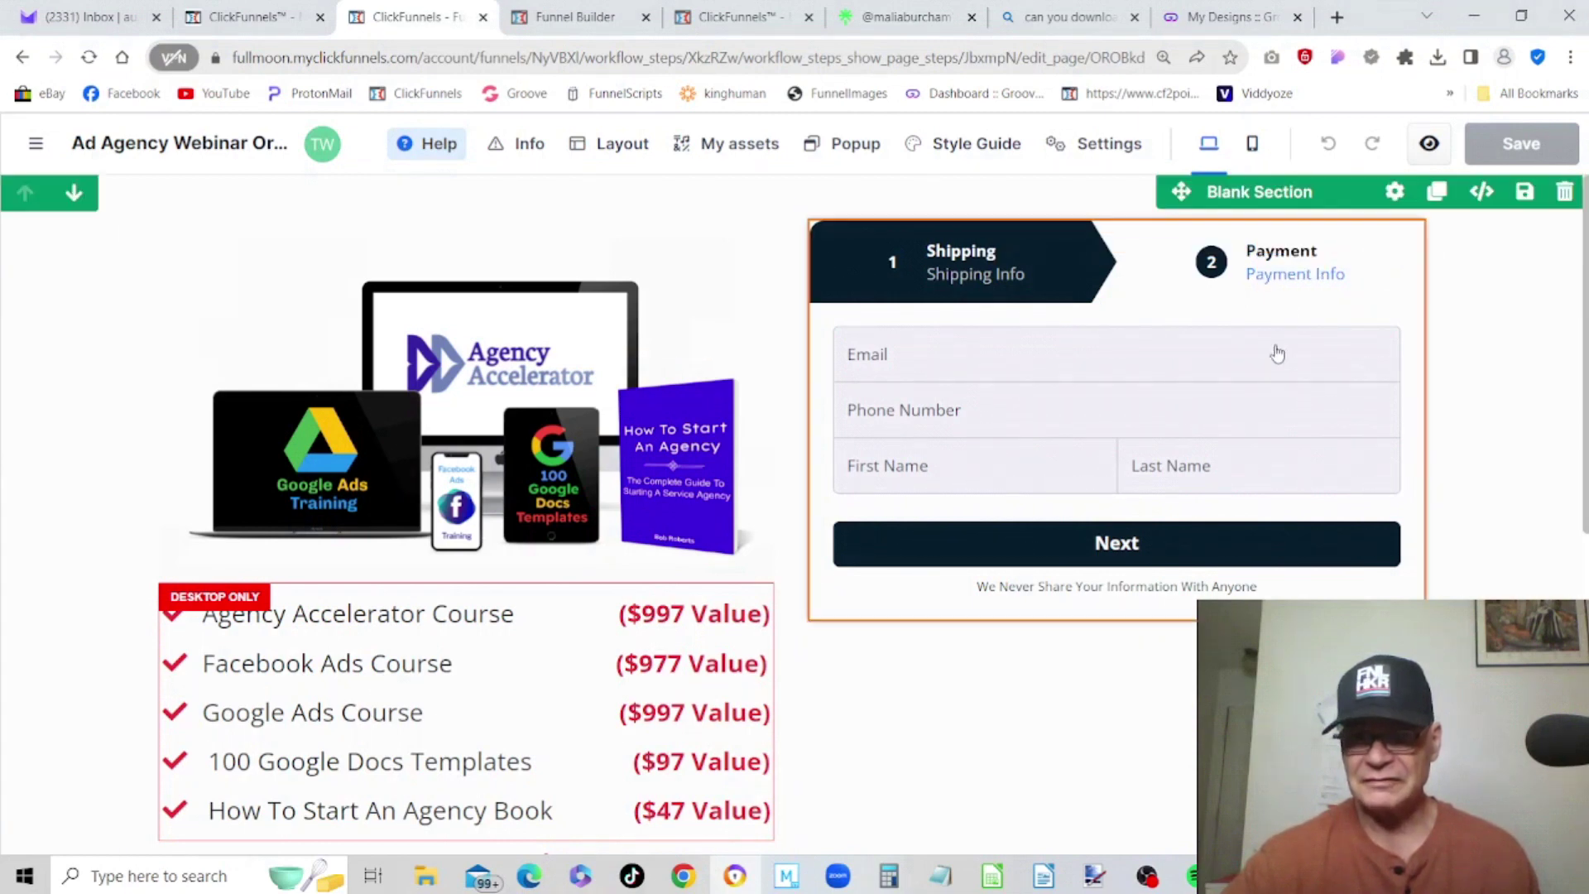
left_click(1244, 285)
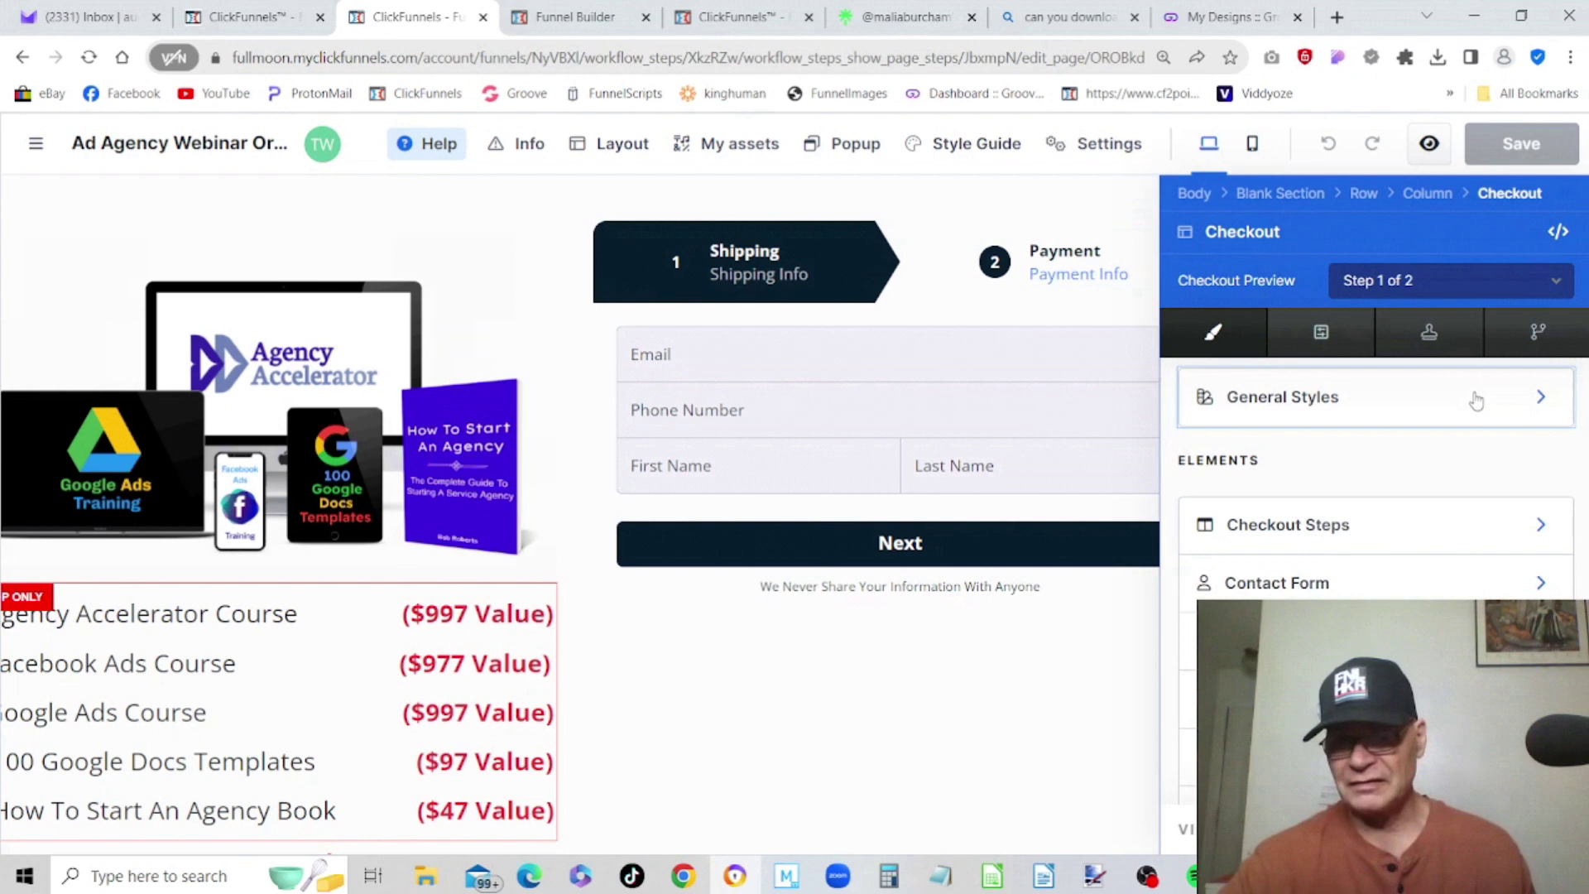
- Look through the checkout elements and examine the Product select settings
scroll(1475, 402, "down", 3)
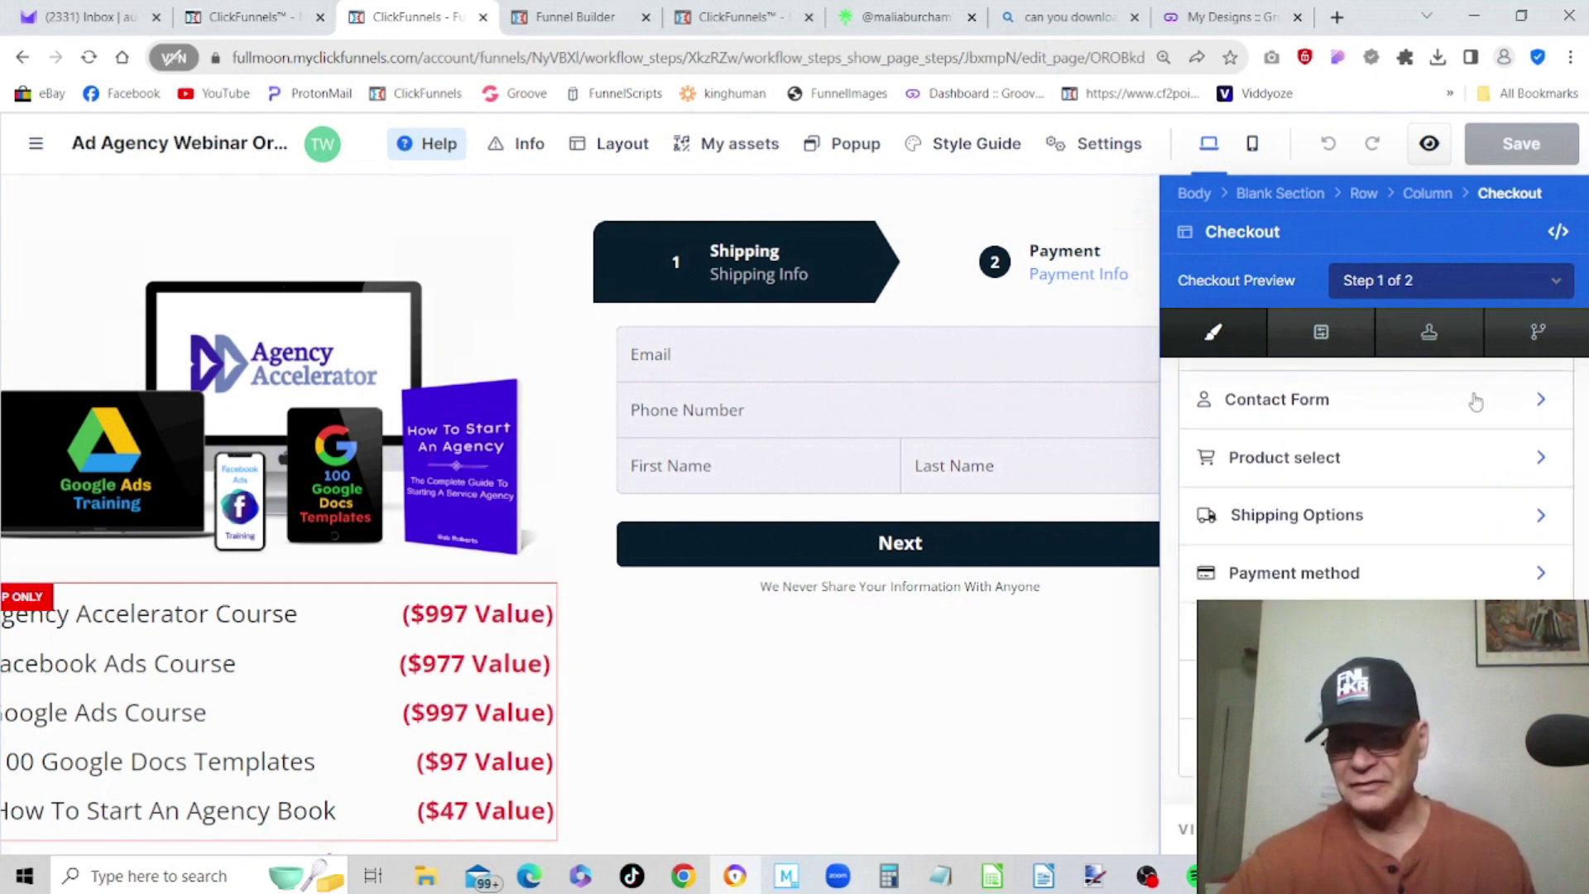
scroll(1475, 402, "up", 3)
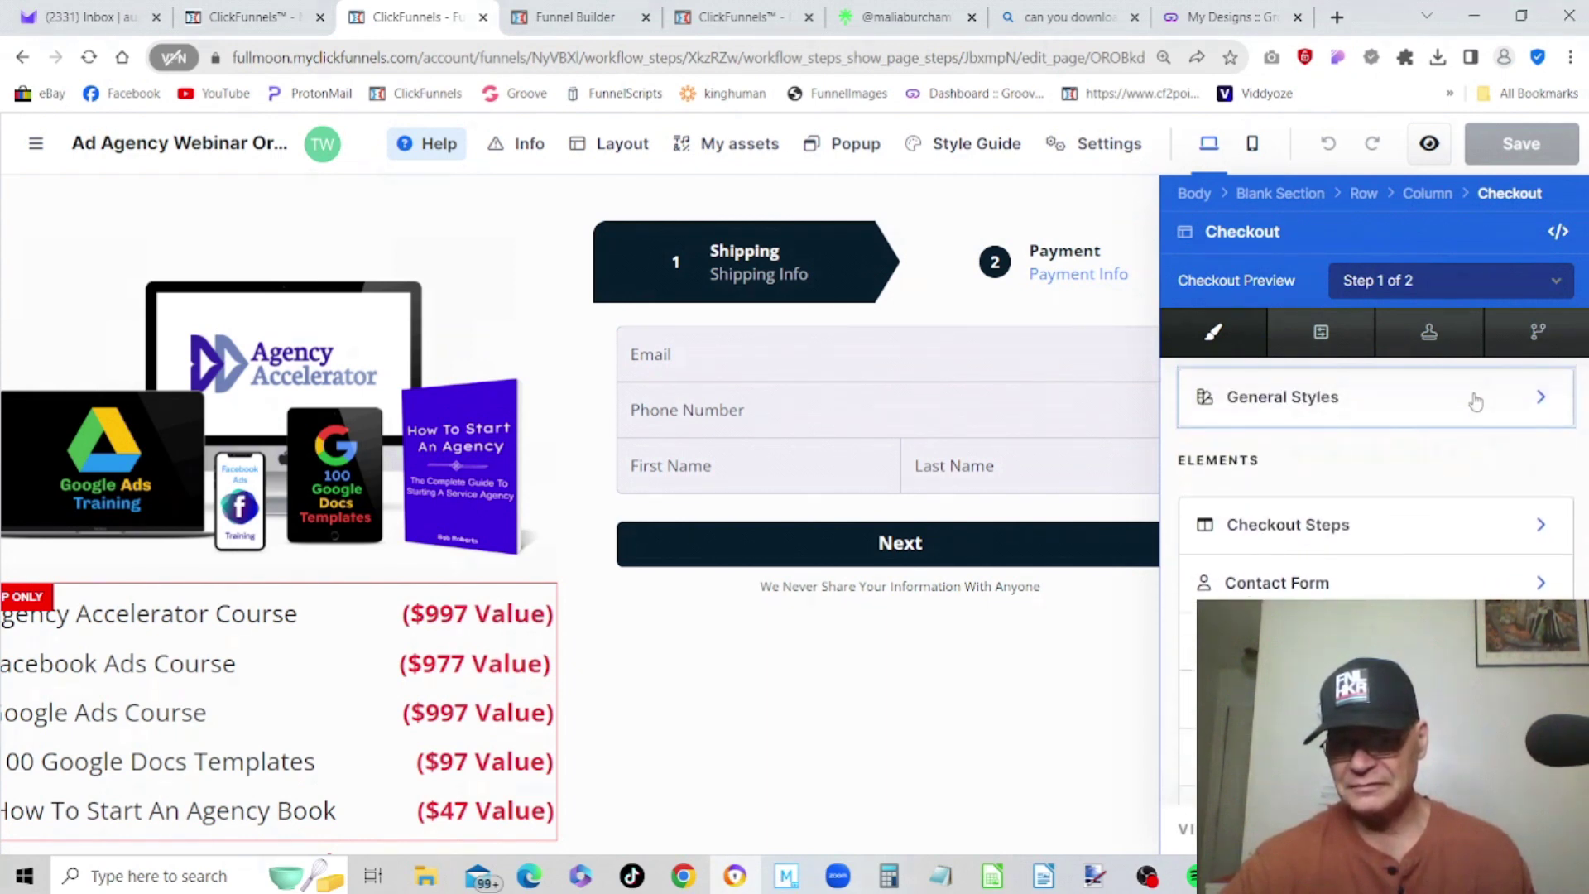
scroll(1476, 402, "down", 2)
scroll(1476, 402, "up", 1)
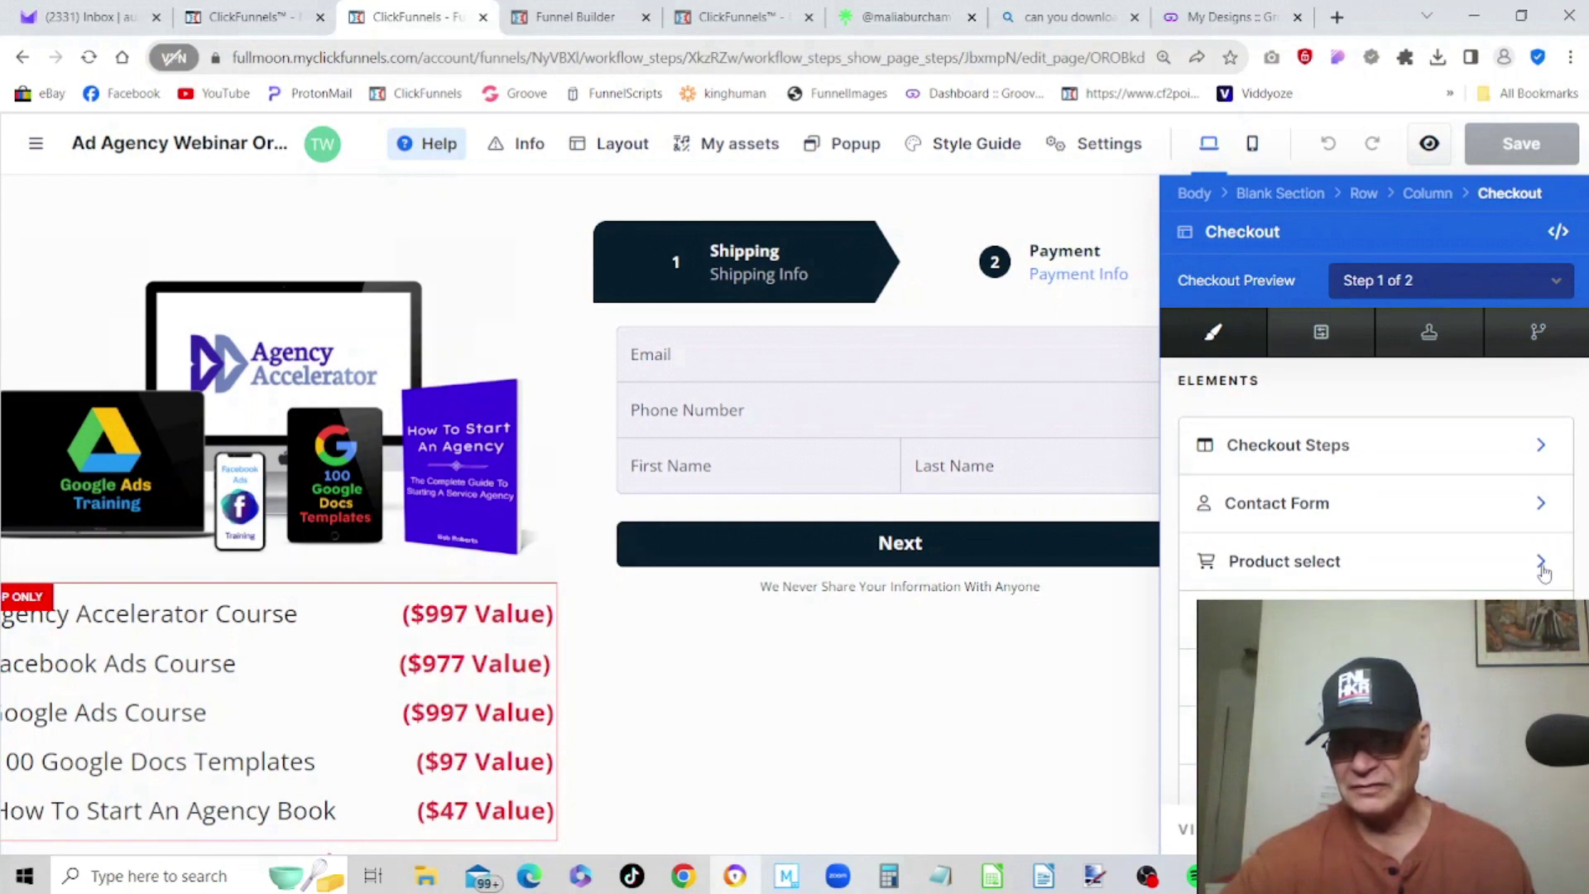
left_click(1541, 564)
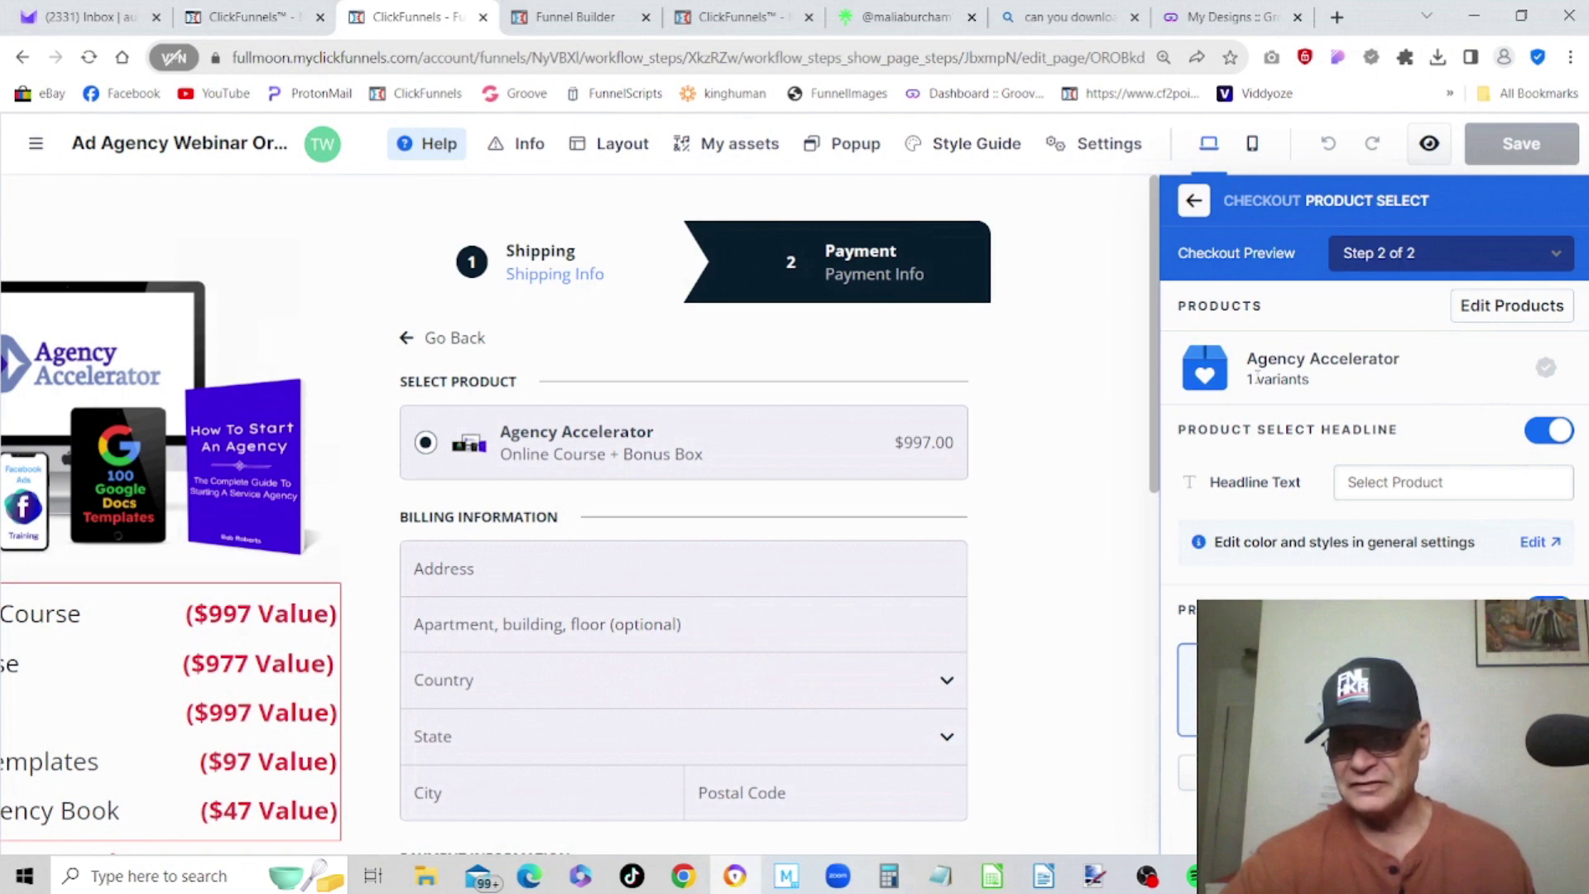
left_click(1194, 201)
- Check the checkout's Order Bumps settings for Total Tik Tok Domination and return to the checkout elements
scroll(1279, 465, "down", 2)
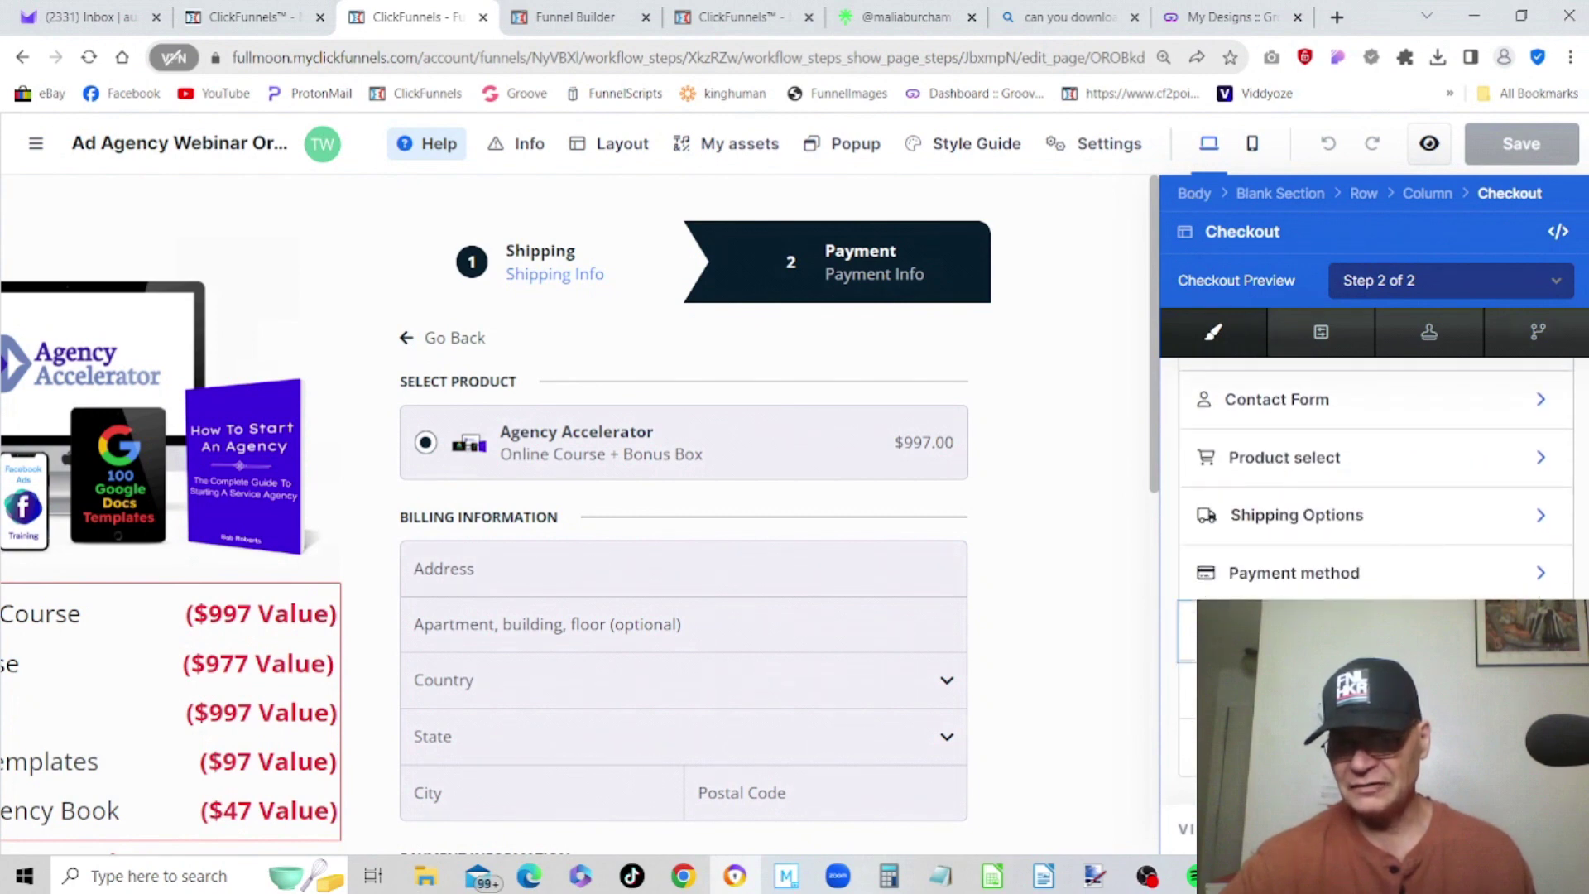
left_click(1185, 630)
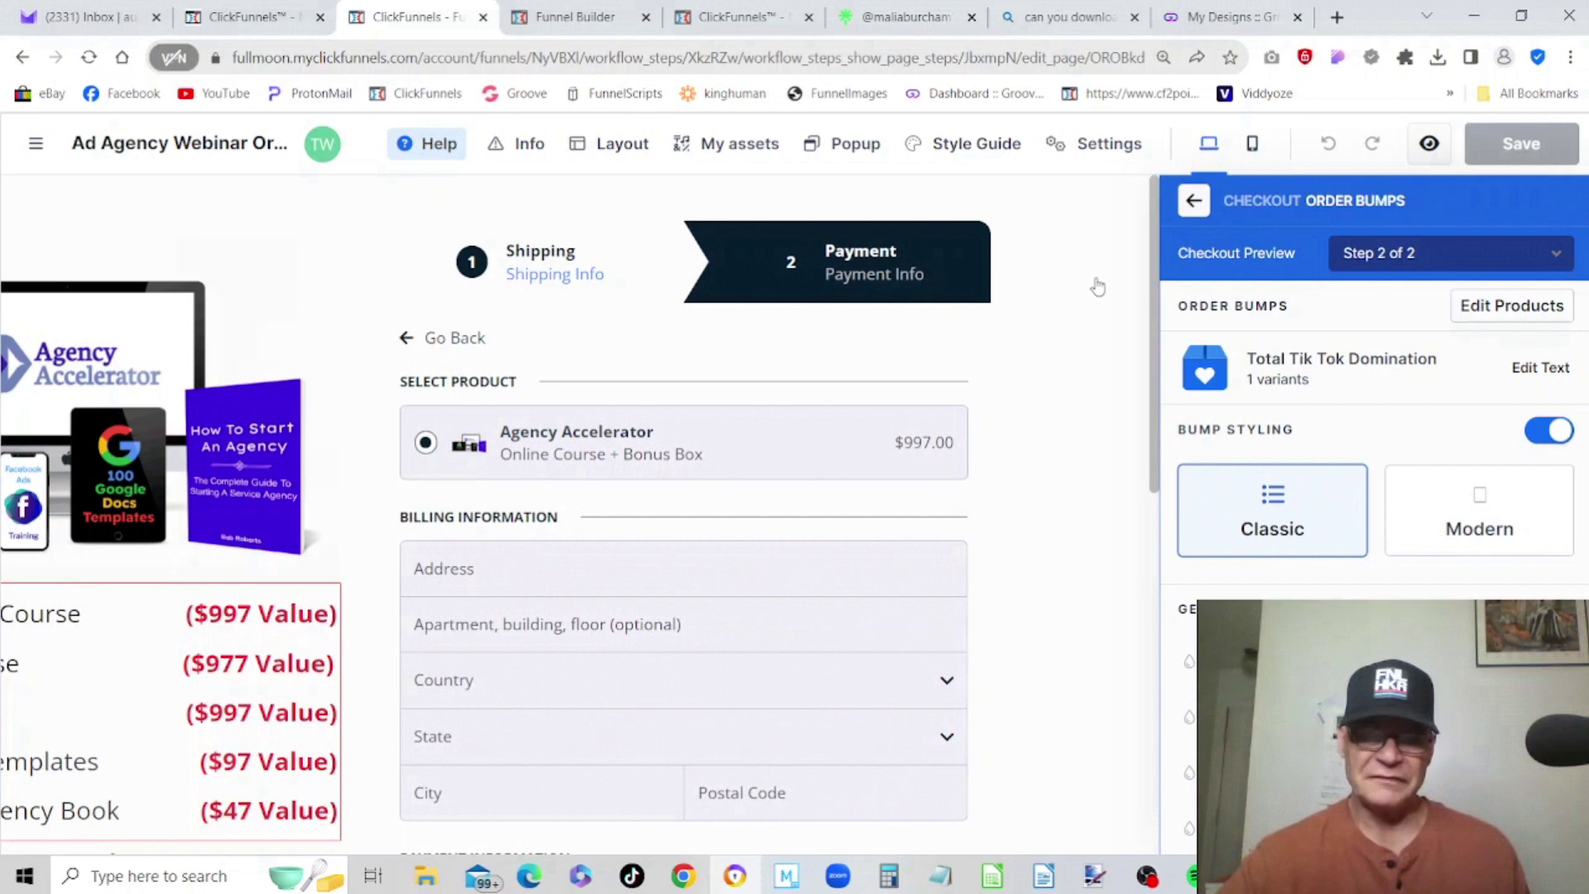
left_click(1193, 201)
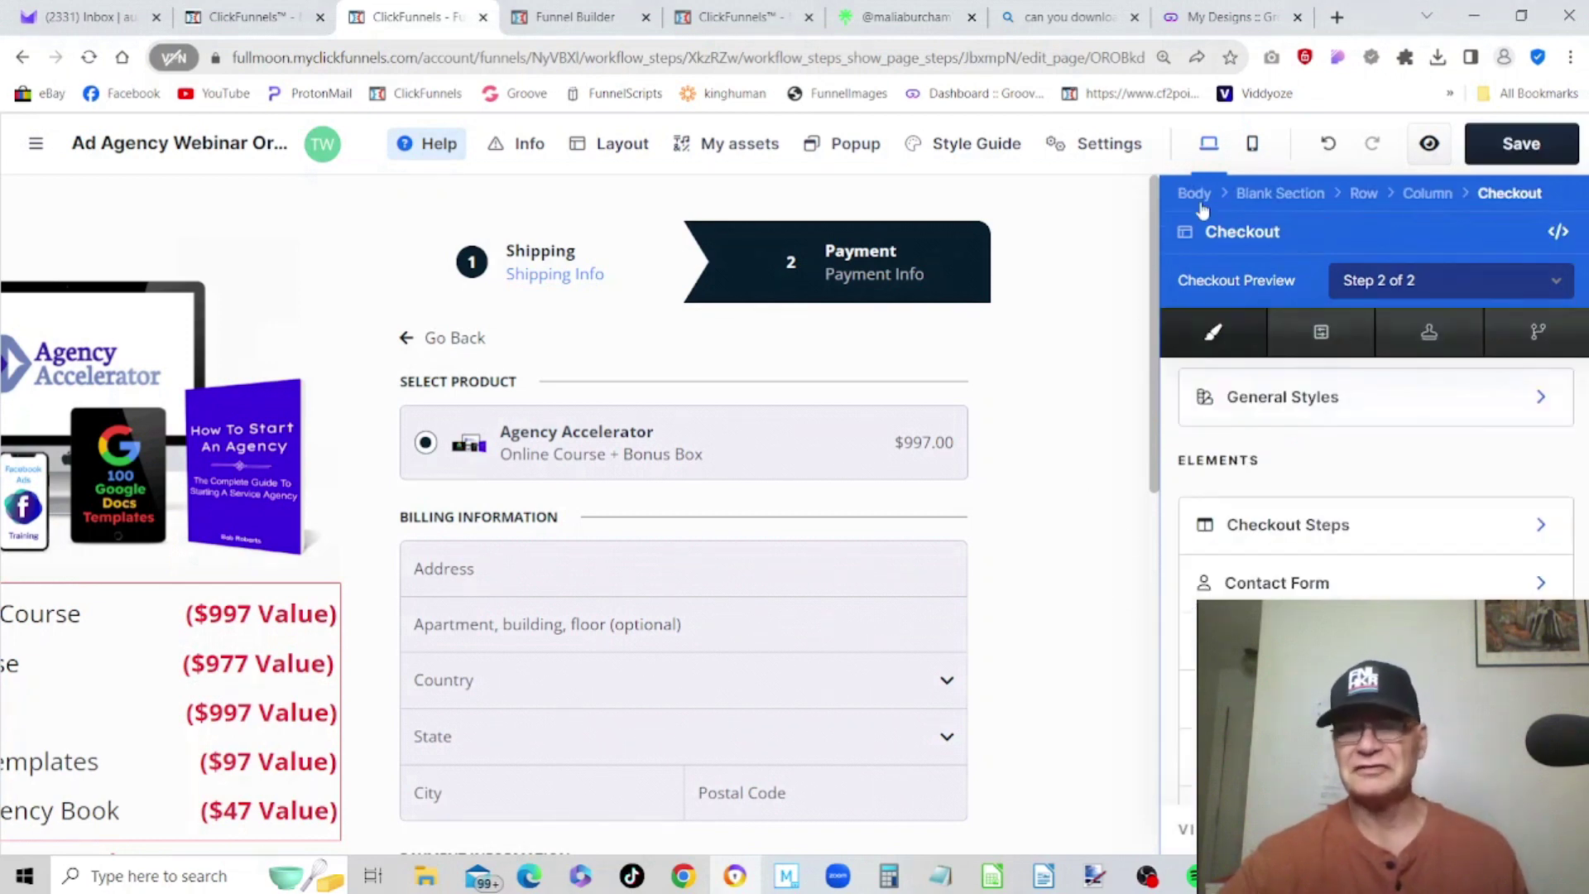
- Close the checkout settings and examine the payment step's product selection, order bump and summary on the page
left_click(1122, 311)
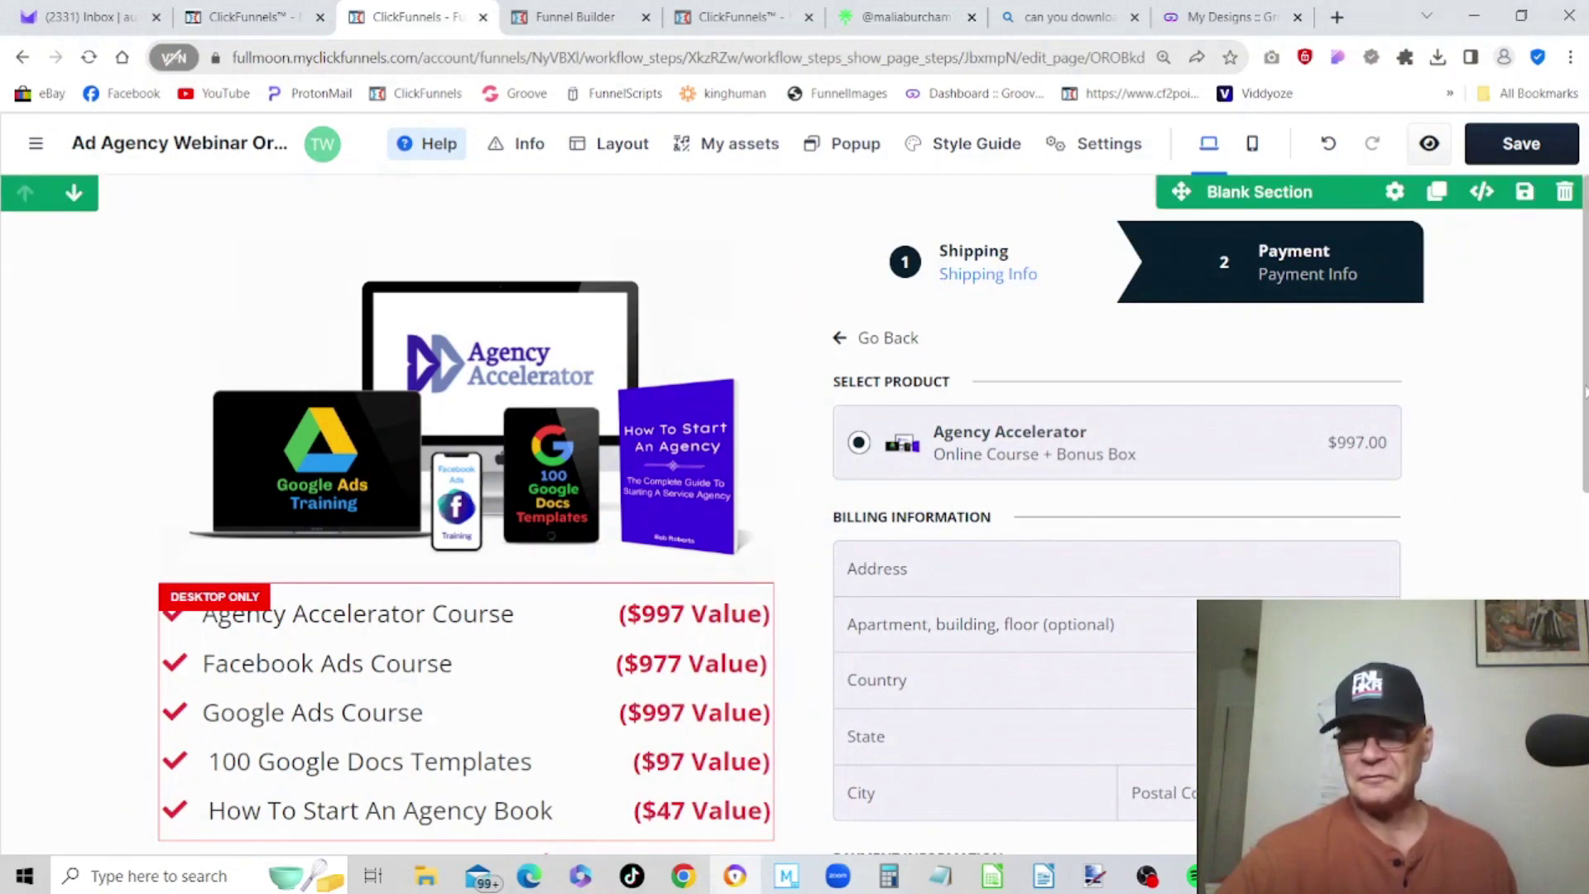
scroll(1583, 405, "down", 5)
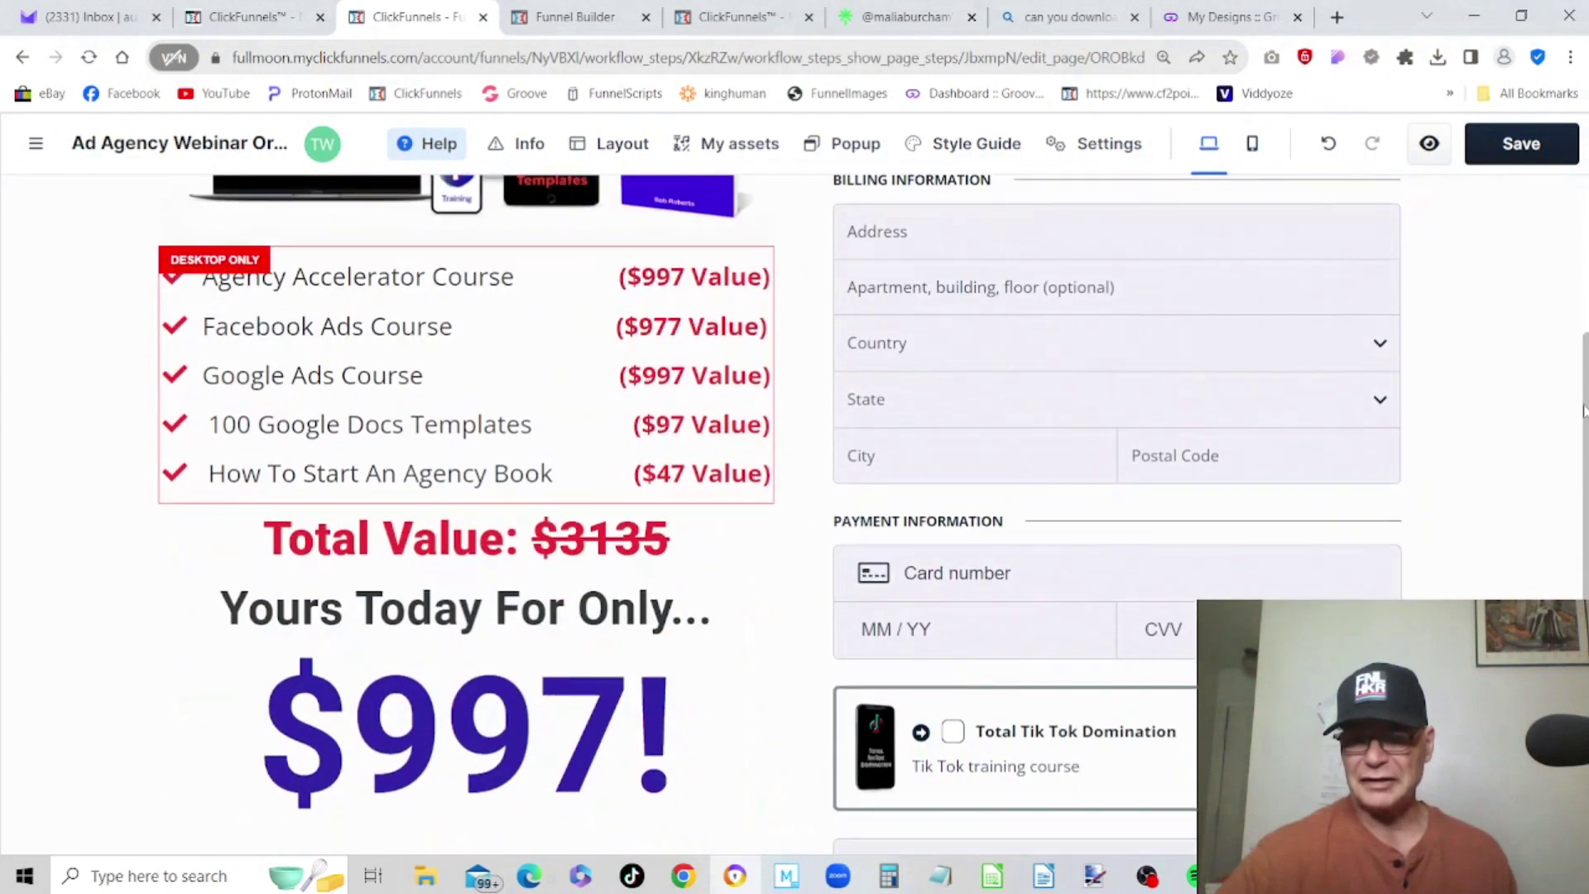
scroll(1583, 409, "down", 1)
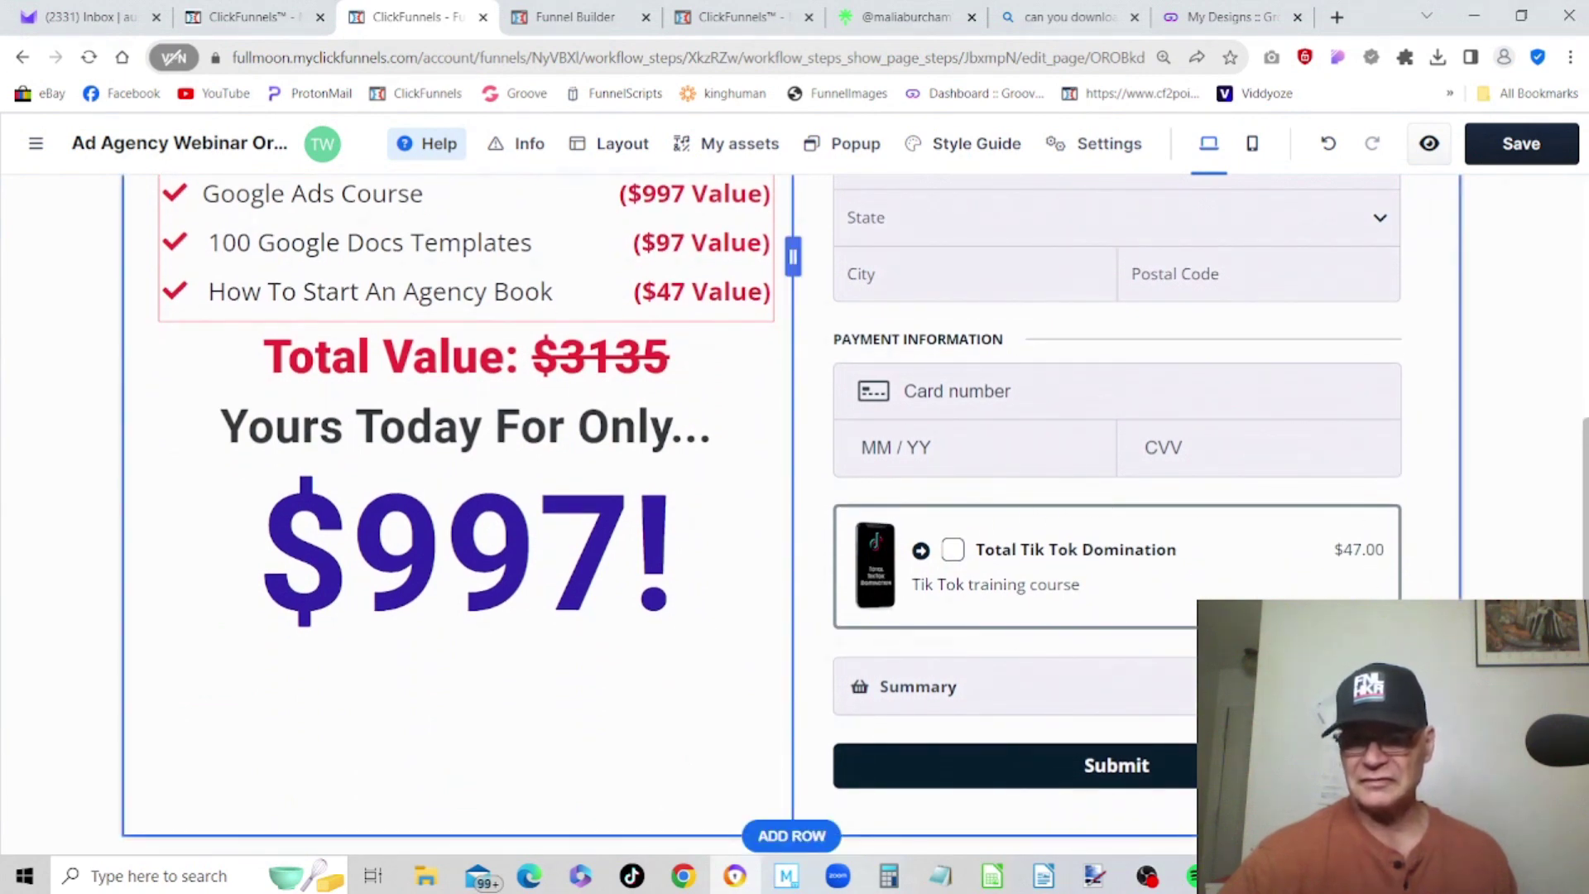
scroll(1152, 591, "up", 5)
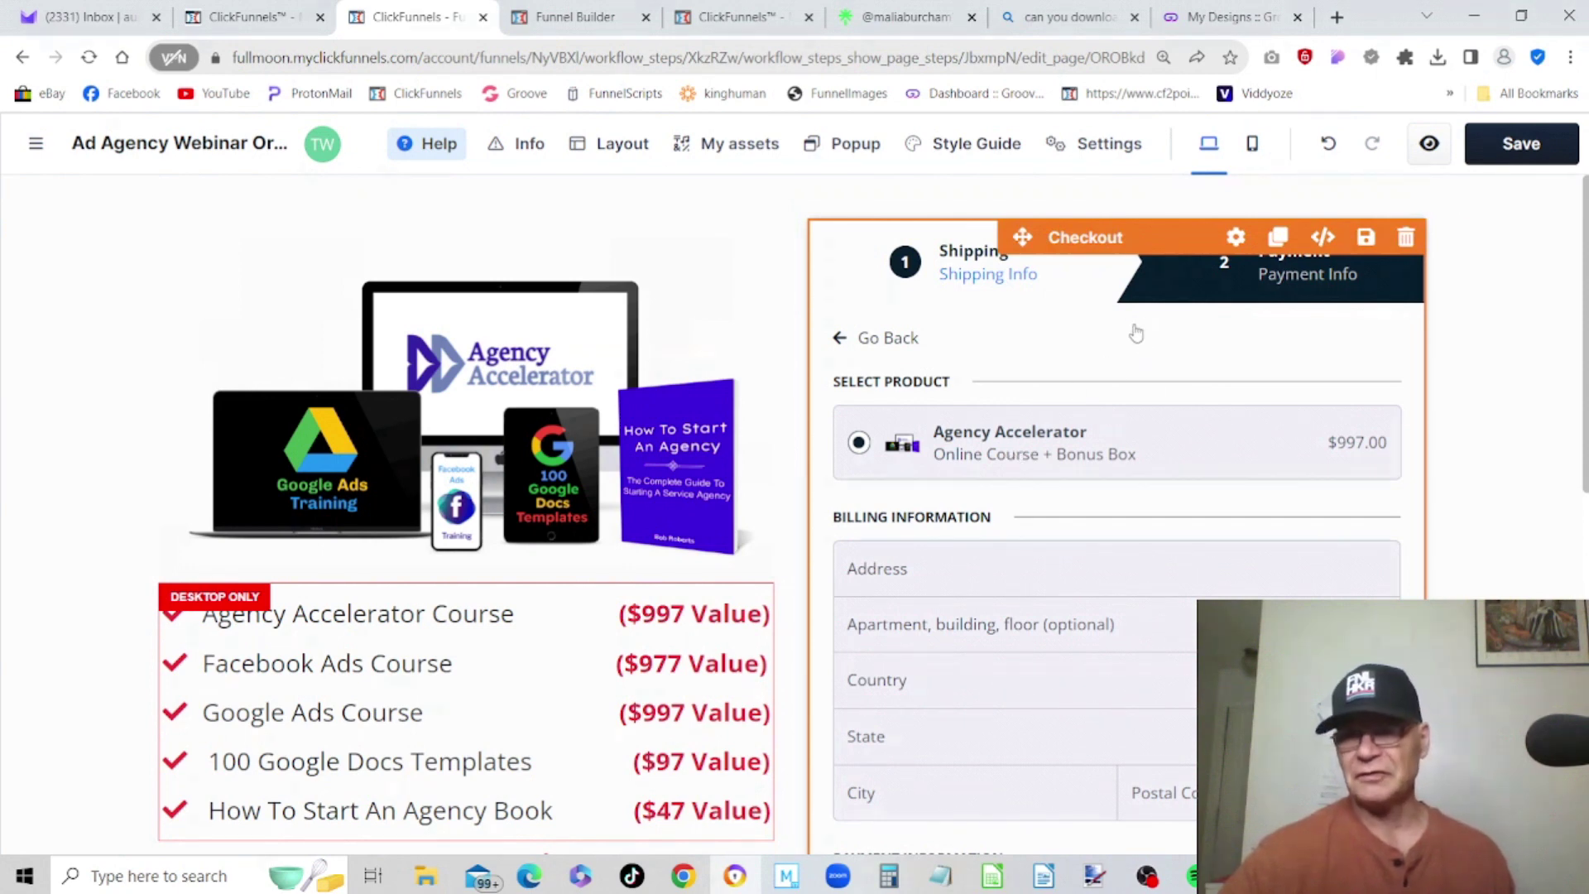
- Save the Ad Agency Webinar Order page and preview it
left_click(1544, 156)
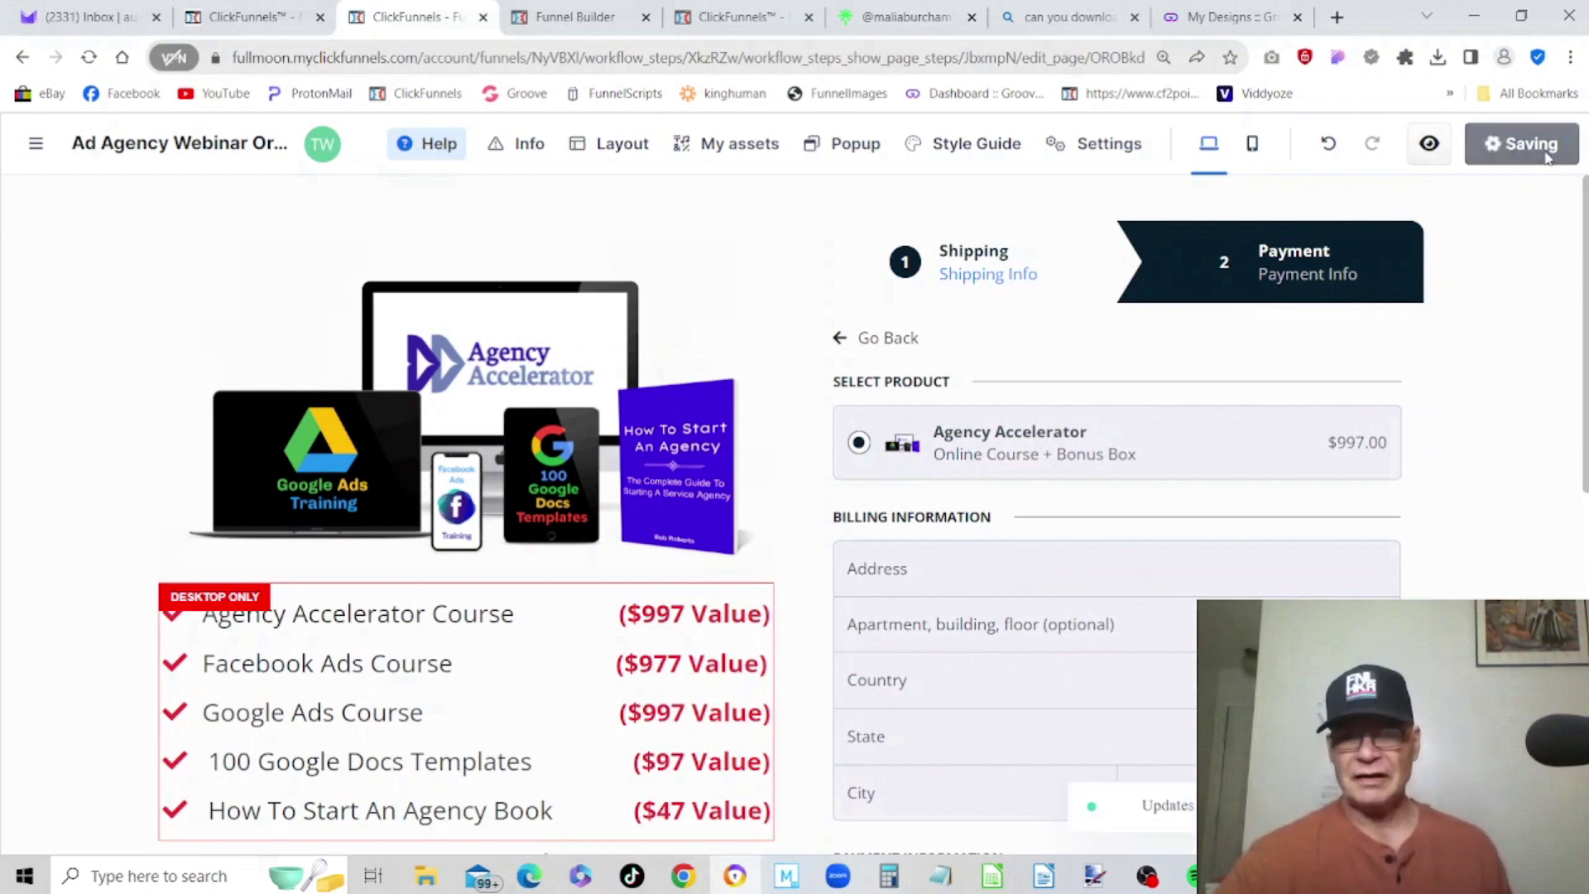
left_click(1427, 145)
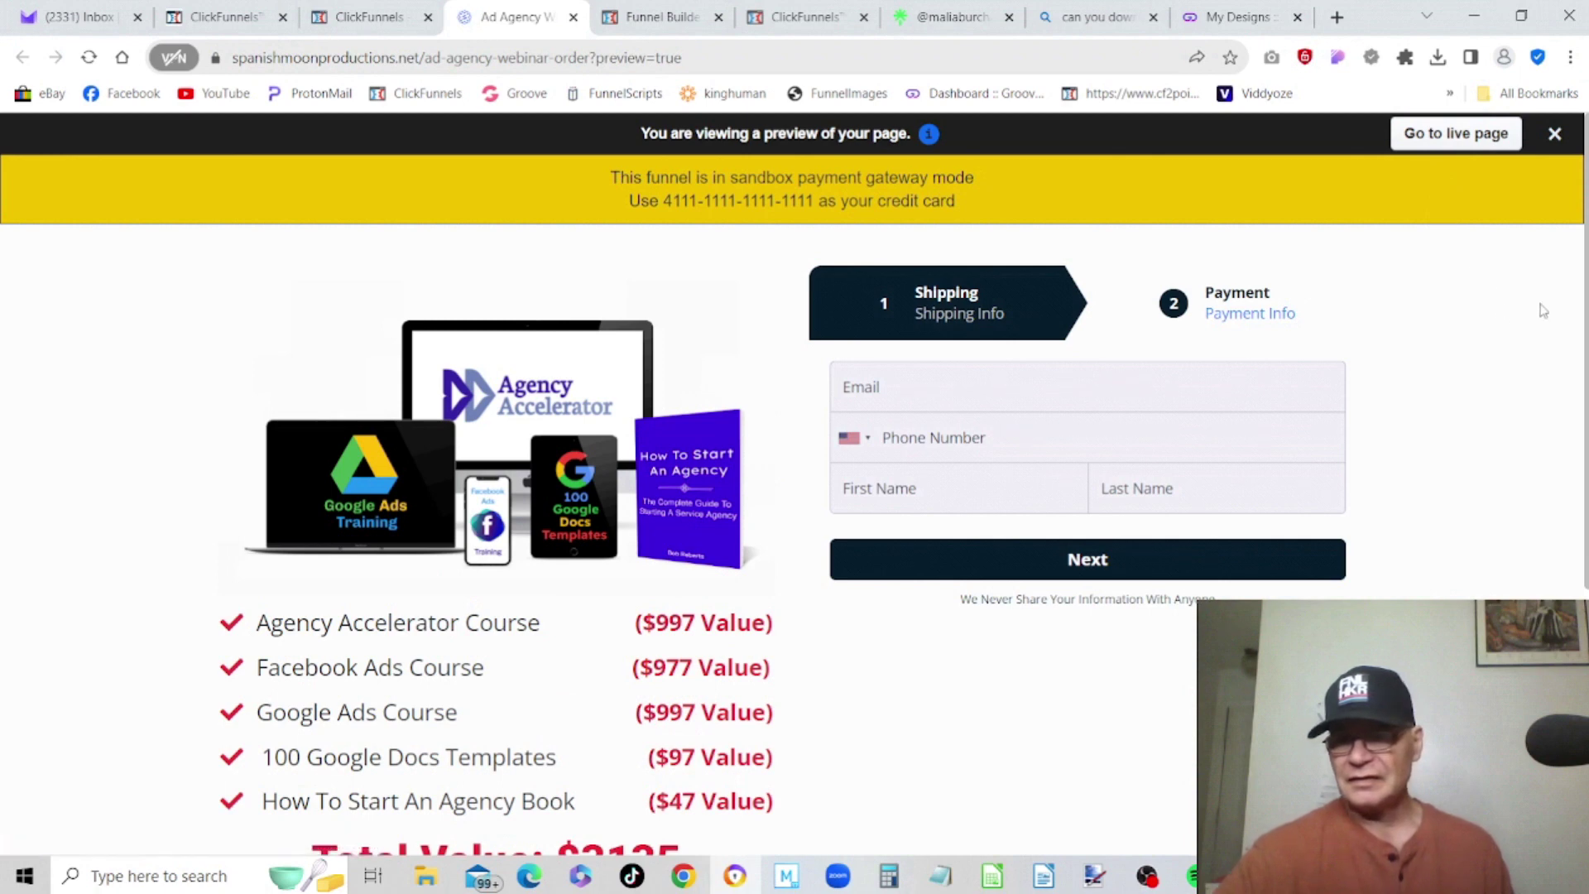
scroll(1543, 311, "down", 1)
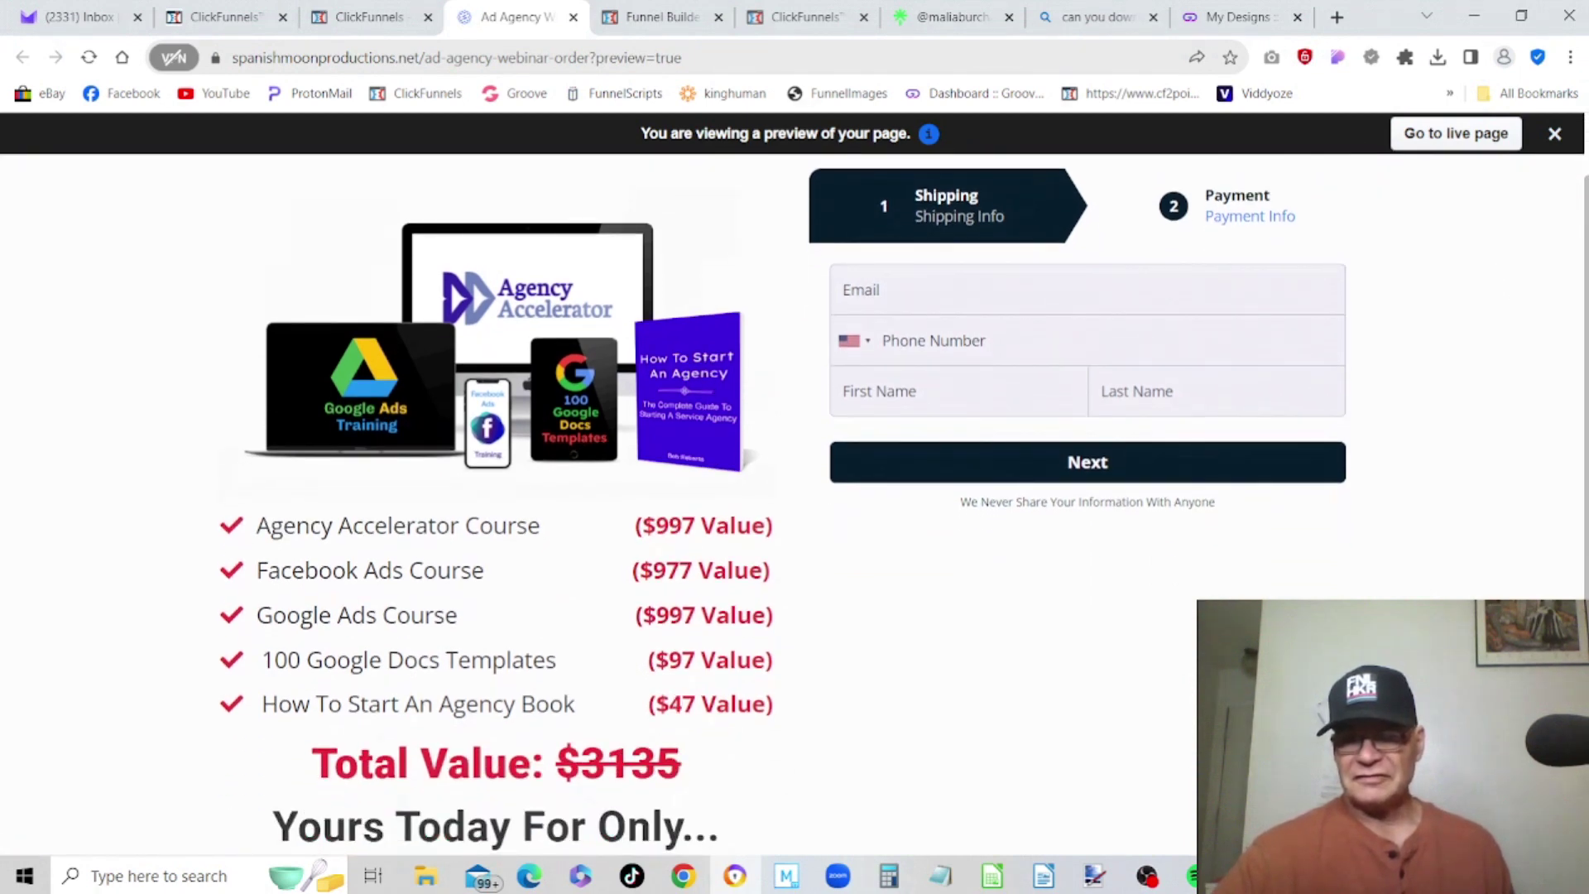
scroll(904, 504, "down", 3)
scroll(904, 504, "up", 4)
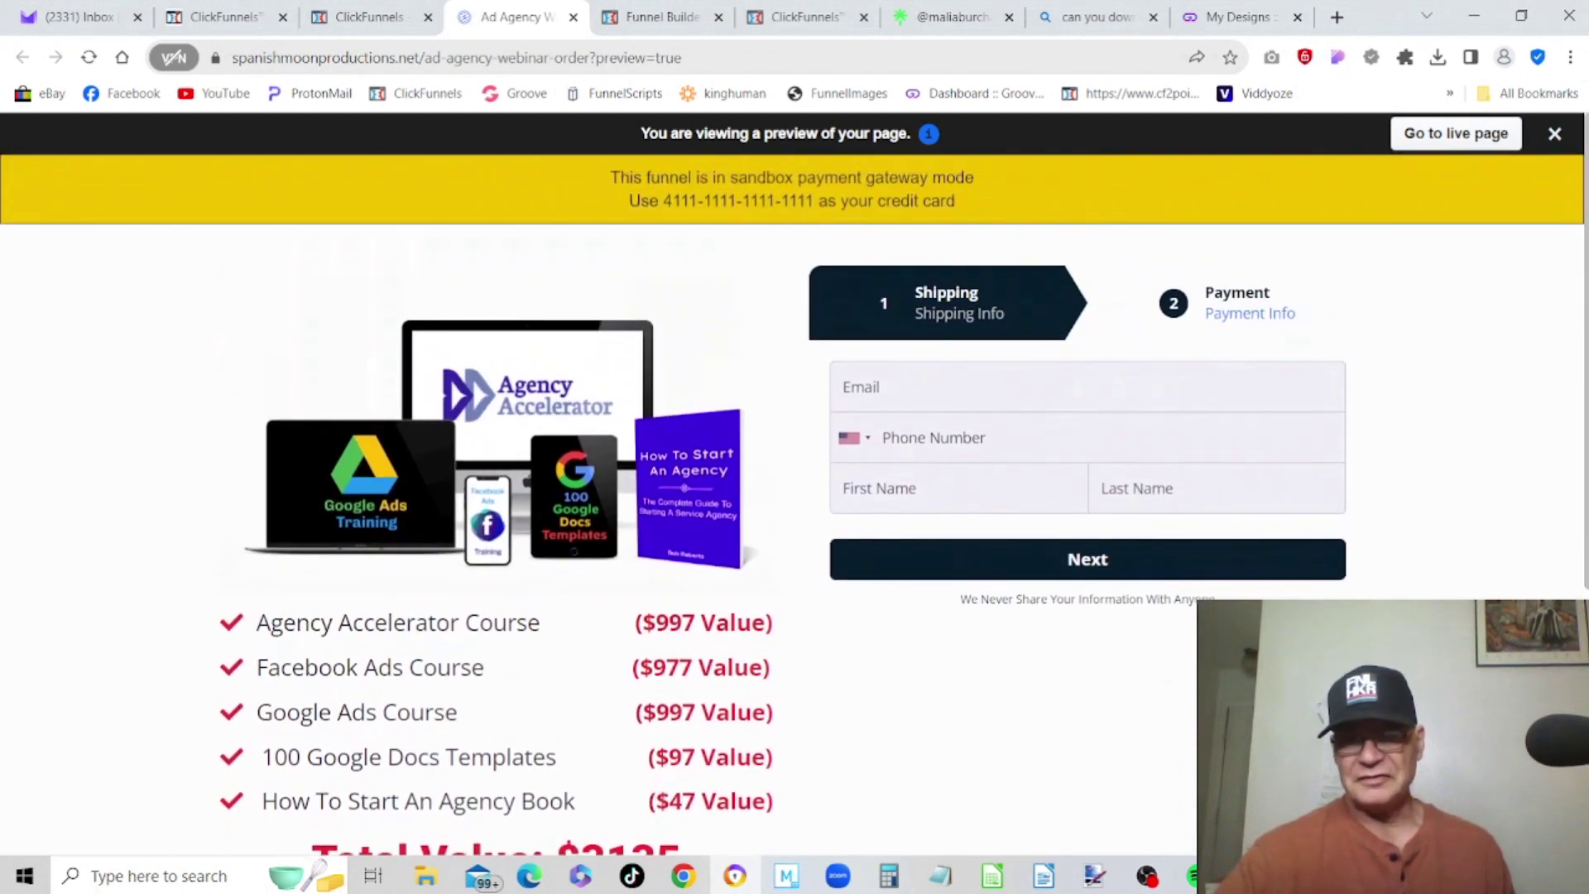